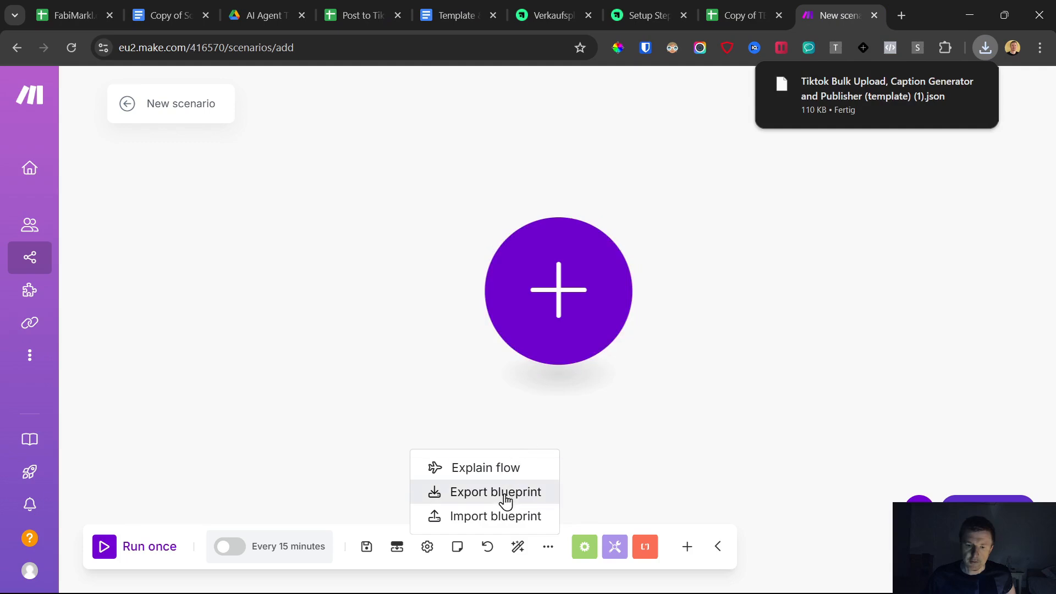
- Import the "Tiktok Bulk Upload, Caption Generator and Publisher (template)" blueprint file into the new scenario
{"action": "left_click", "coordinate": [495, 516]}
{"action": "left_click", "coordinate": [442, 351]}
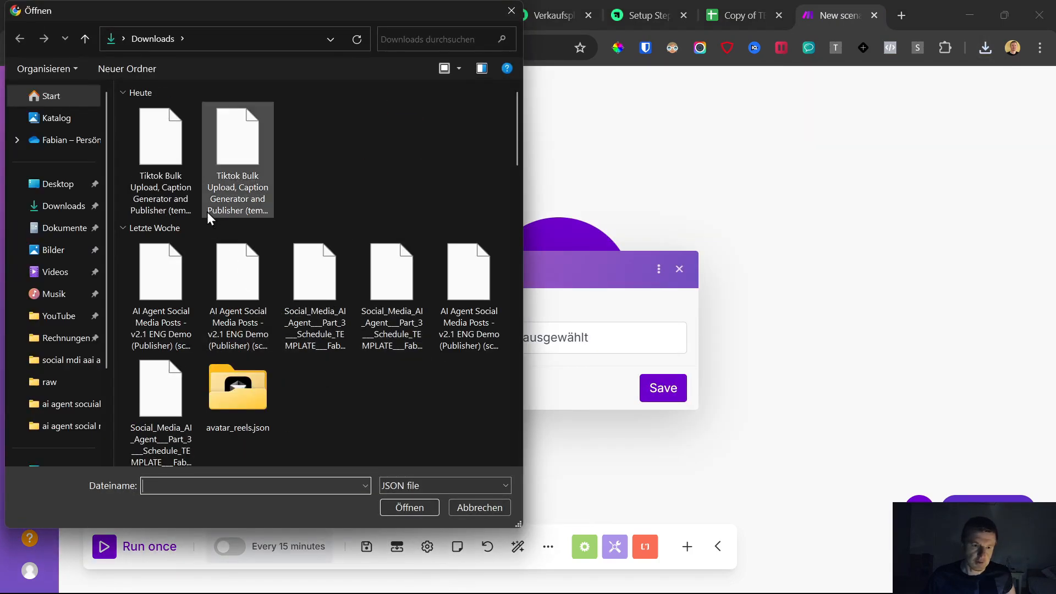
{"action": "double_click", "coordinate": [140, 154]}
{"action": "left_click", "coordinate": [660, 389]}
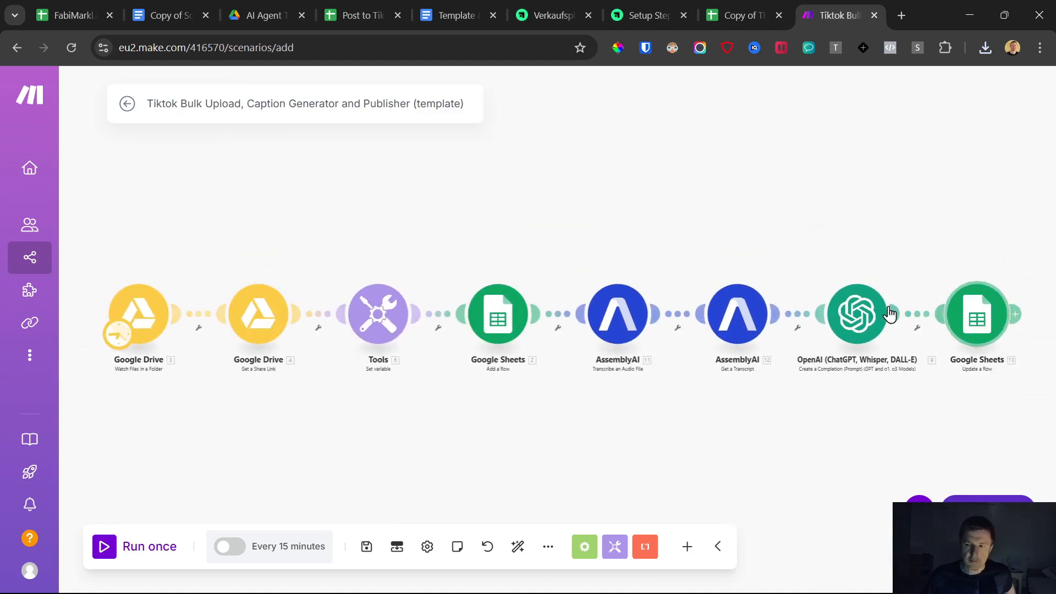
- Open the Google Drive trigger's settings and start adding a connection, reviewing the note on personal Google accounts
{"action": "left_click", "coordinate": [142, 324]}
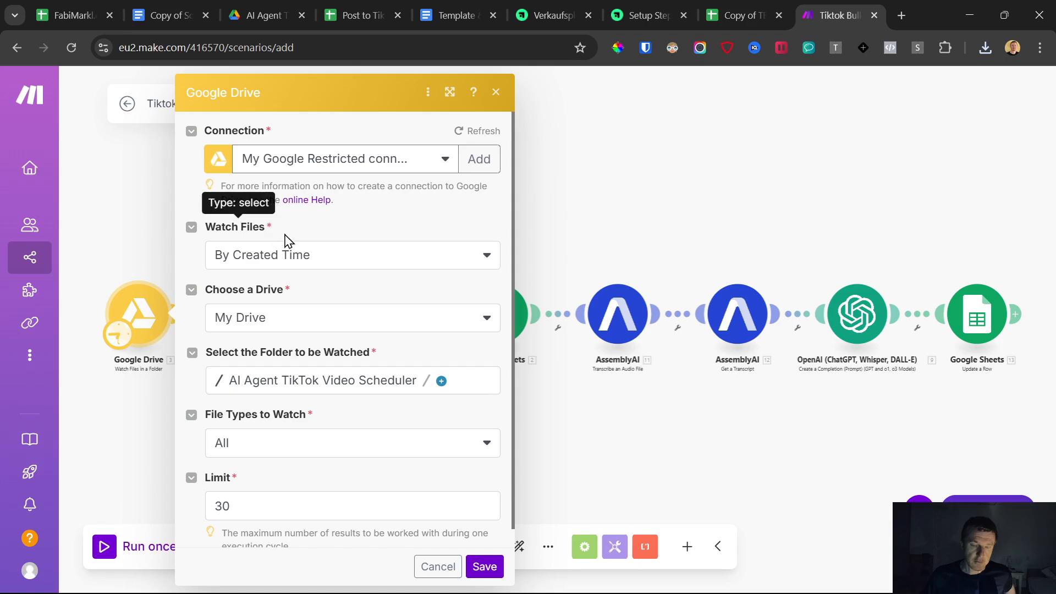
{"action": "left_click", "coordinate": [474, 160]}
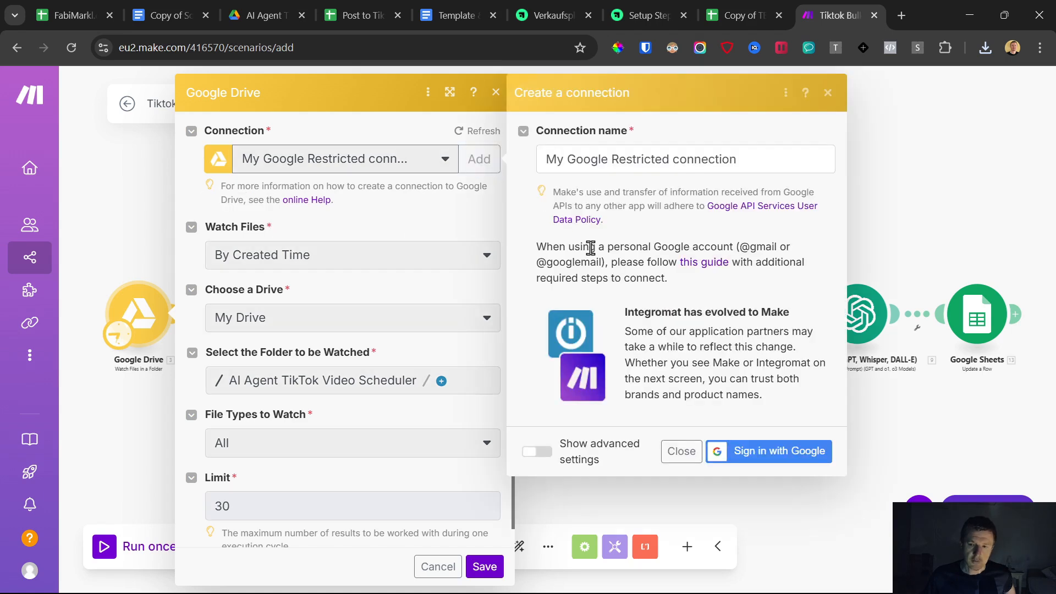
{"action": "left_click_drag", "start_coordinate": [534, 246], "coordinate": [786, 283]}
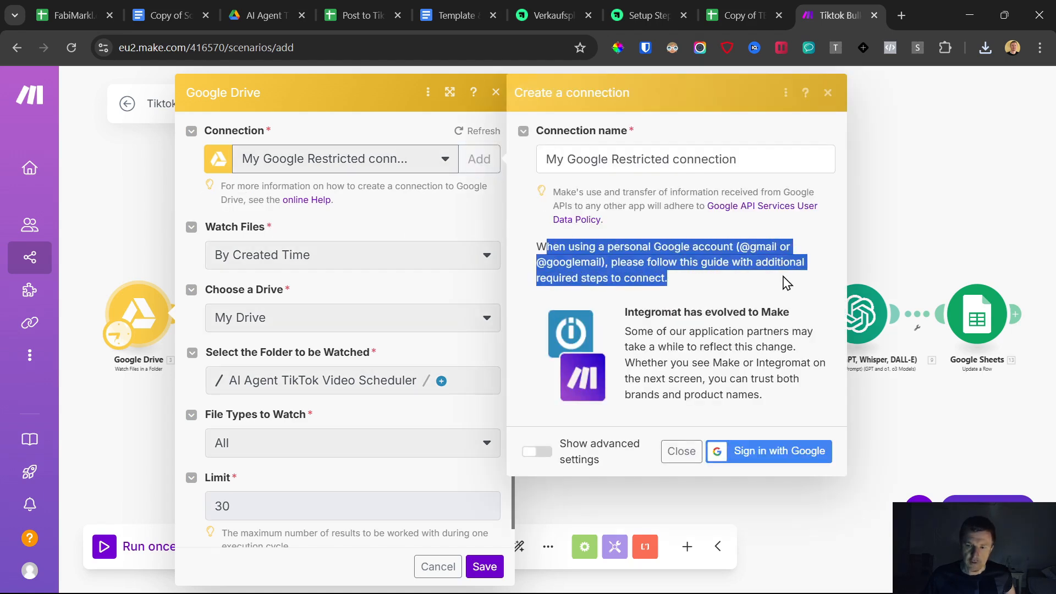
{"action": "left_click_drag", "start_coordinate": [718, 292], "coordinate": [651, 263]}
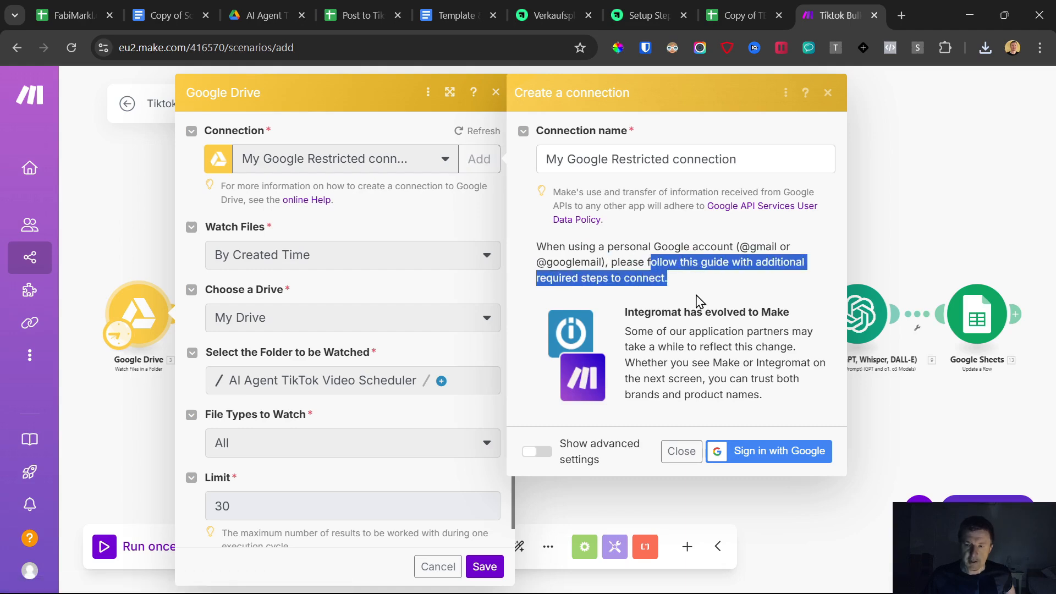
{"action": "left_click", "coordinate": [660, 283]}
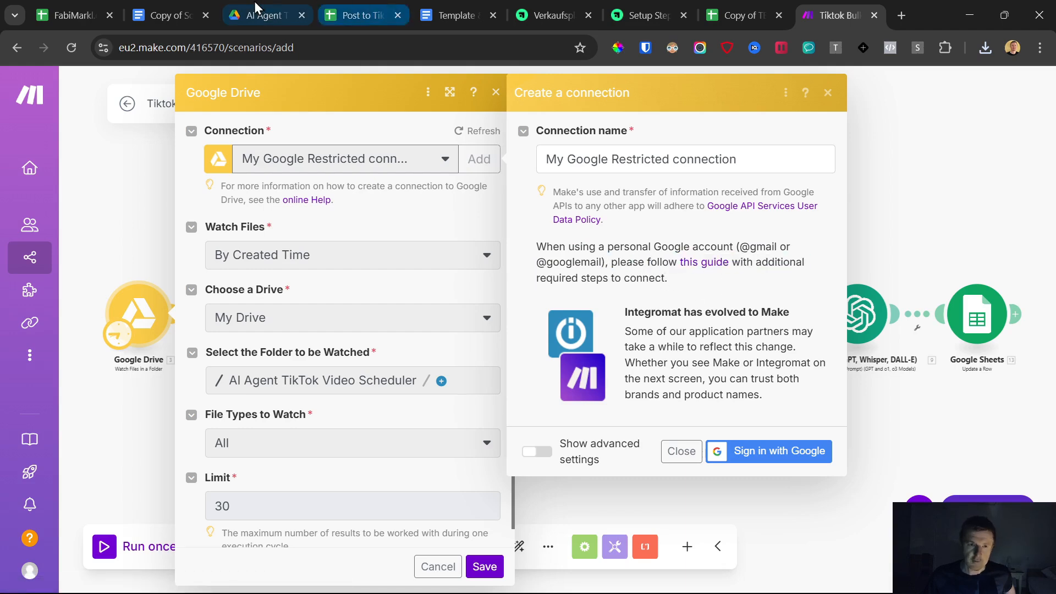
- Open the Google Workspace pricing link from the course page in a new tab
{"action": "left_click", "coordinate": [643, 15]}
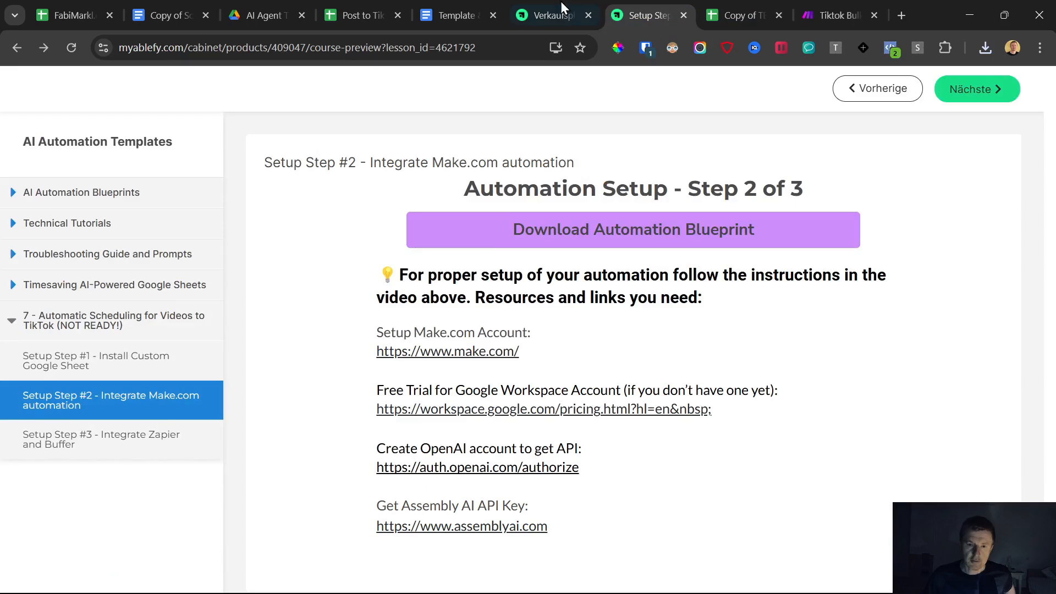
{"action": "left_click", "coordinate": [486, 414]}
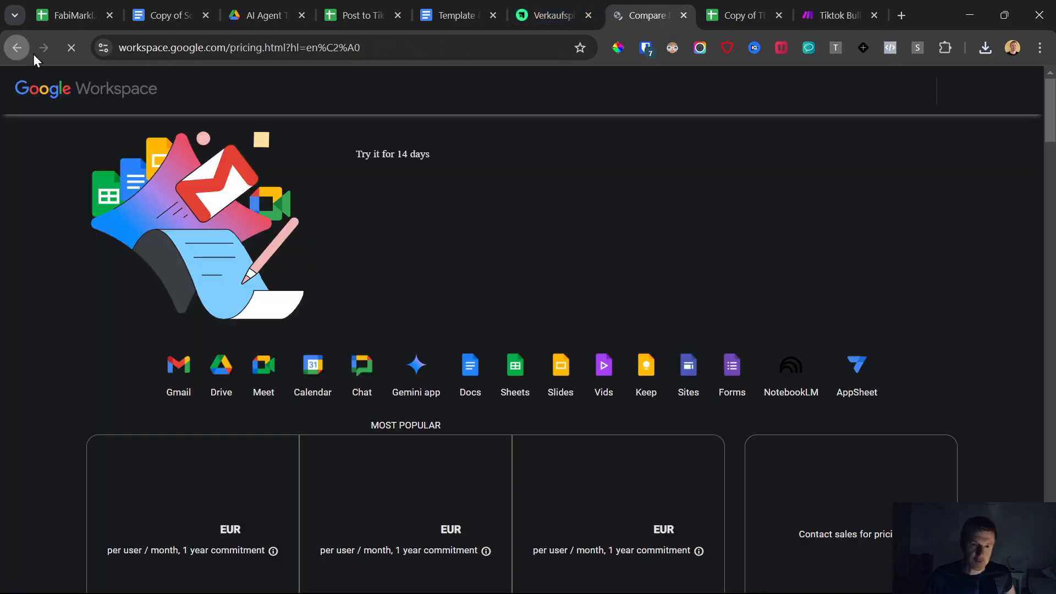
{"action": "left_click", "coordinate": [17, 47]}
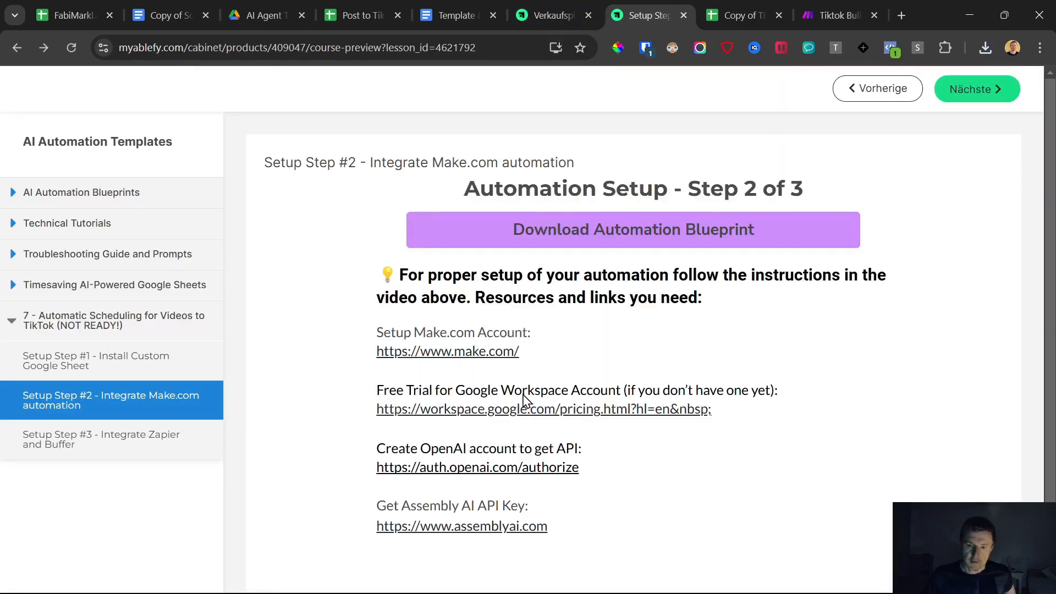
{"action": "right_click", "coordinate": [522, 411]}
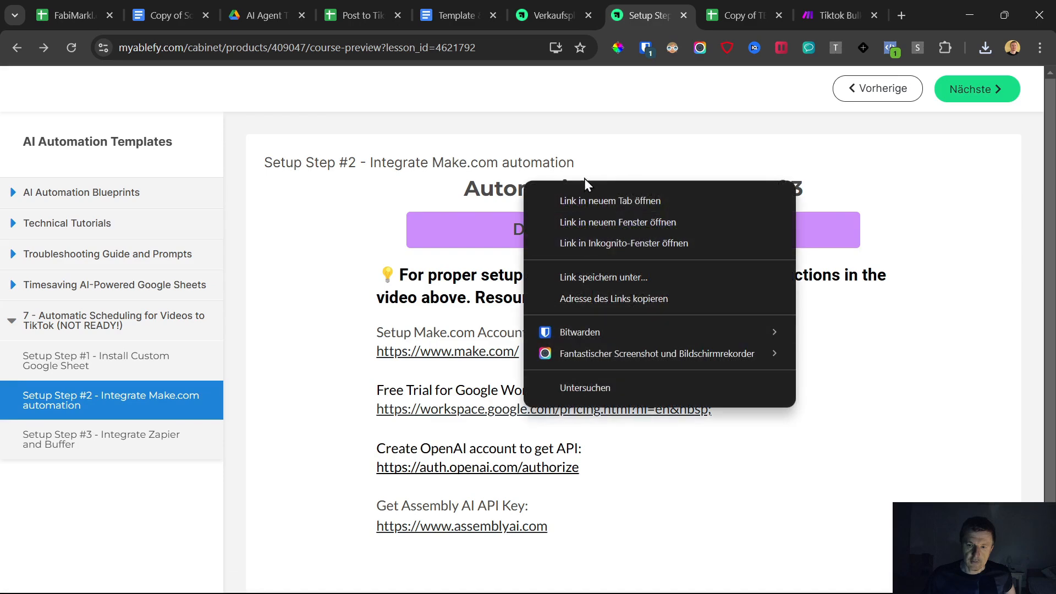
{"action": "left_click", "coordinate": [583, 201]}
{"action": "left_click", "coordinate": [672, 1]}
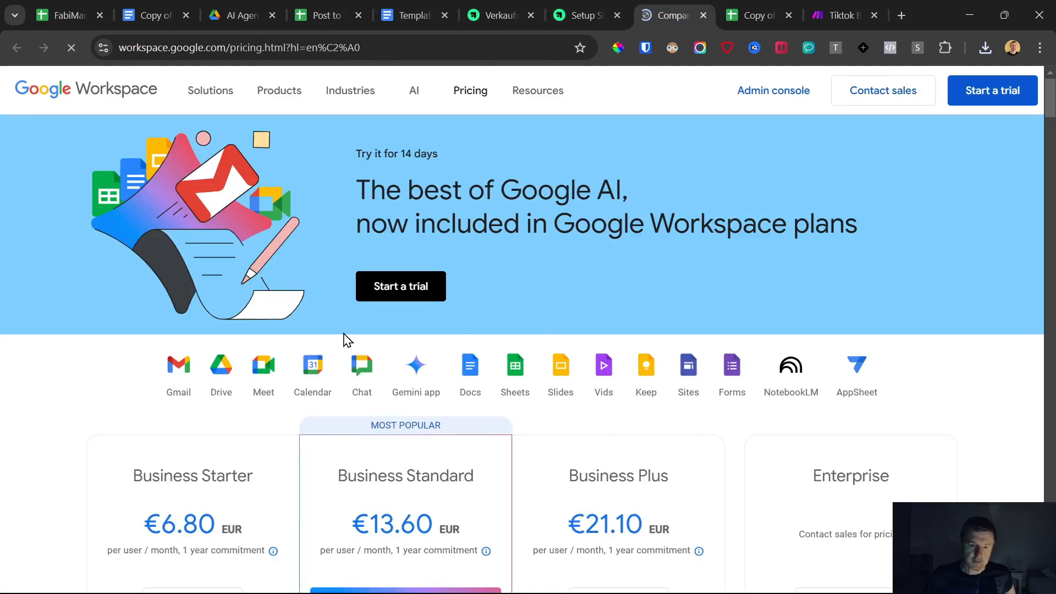
- Review the Google Workspace plans' prices and pooled storage on the pricing page
{"action": "scroll", "coordinate": [295, 354], "scroll_direction": "down", "scroll_amount": 4}
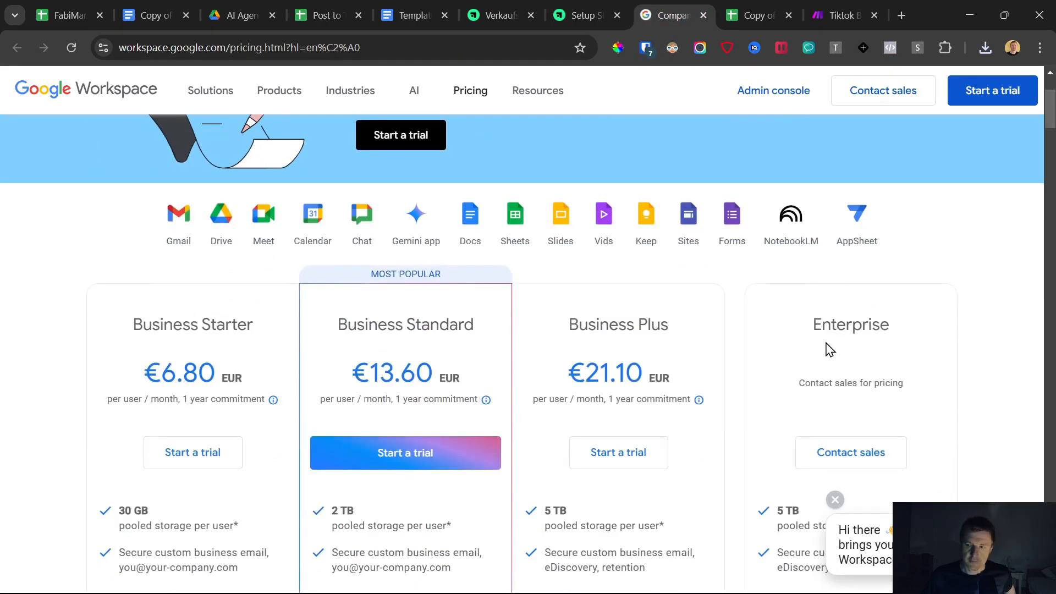
{"action": "scroll", "coordinate": [259, 349], "scroll_direction": "down", "scroll_amount": 3}
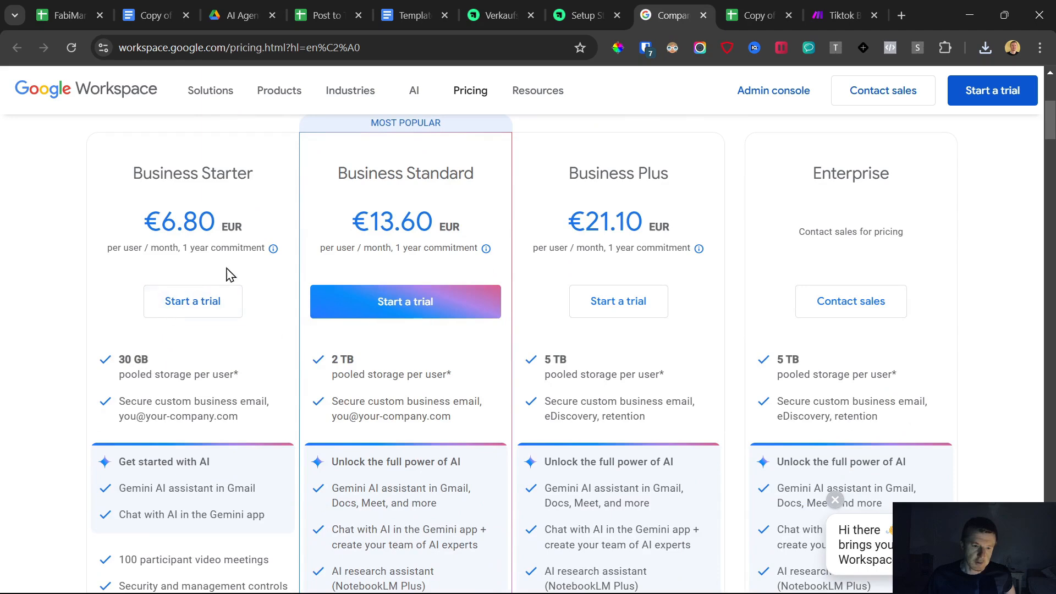
{"action": "mouse_move", "coordinate": [272, 254]}
{"action": "left_click_drag", "start_coordinate": [303, 274], "coordinate": [358, 273]}
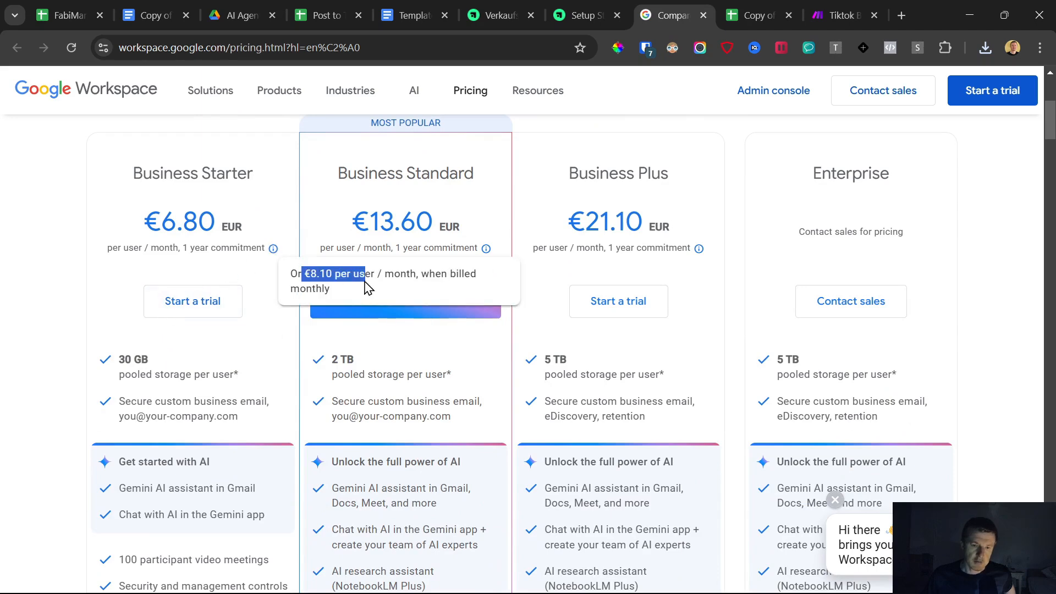
{"action": "left_click", "coordinate": [91, 297]}
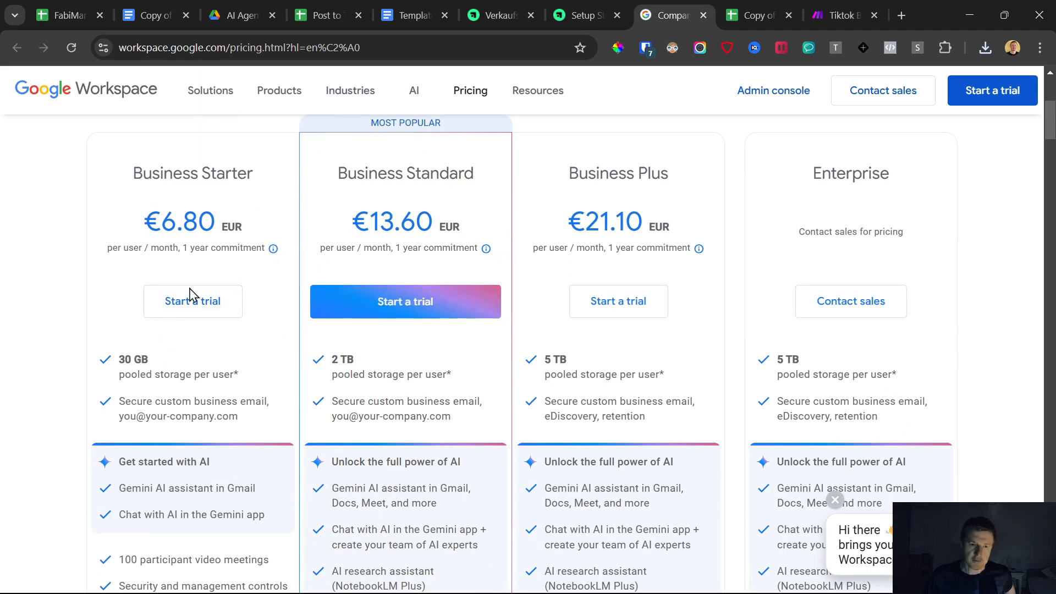
{"action": "scroll", "coordinate": [155, 365], "scroll_direction": "down", "scroll_amount": 3}
{"action": "left_click_drag", "start_coordinate": [119, 212], "coordinate": [166, 213]}
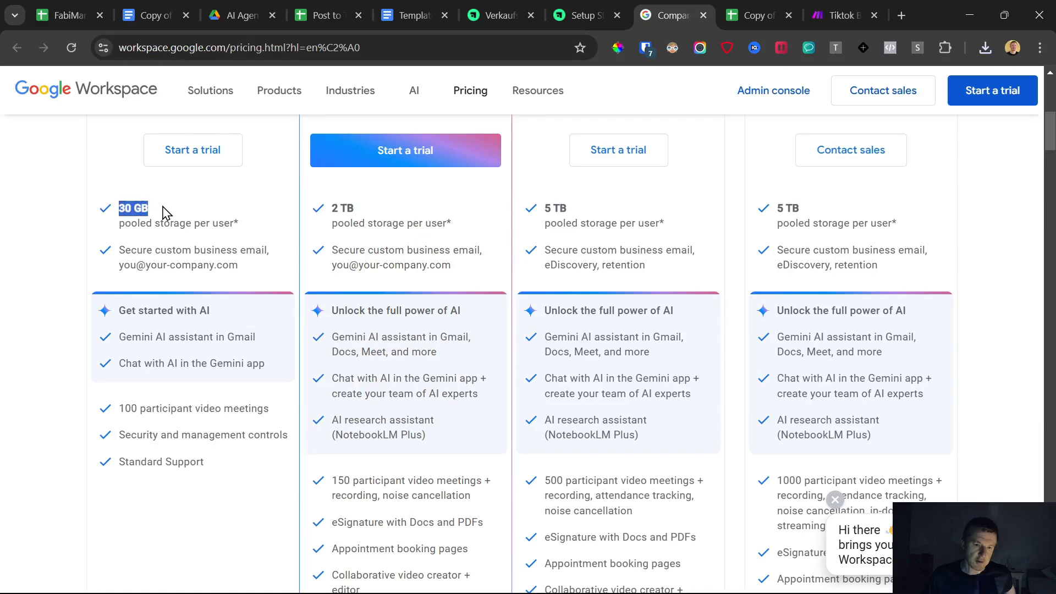
{"action": "scroll", "coordinate": [208, 486], "scroll_direction": "up", "scroll_amount": 5}
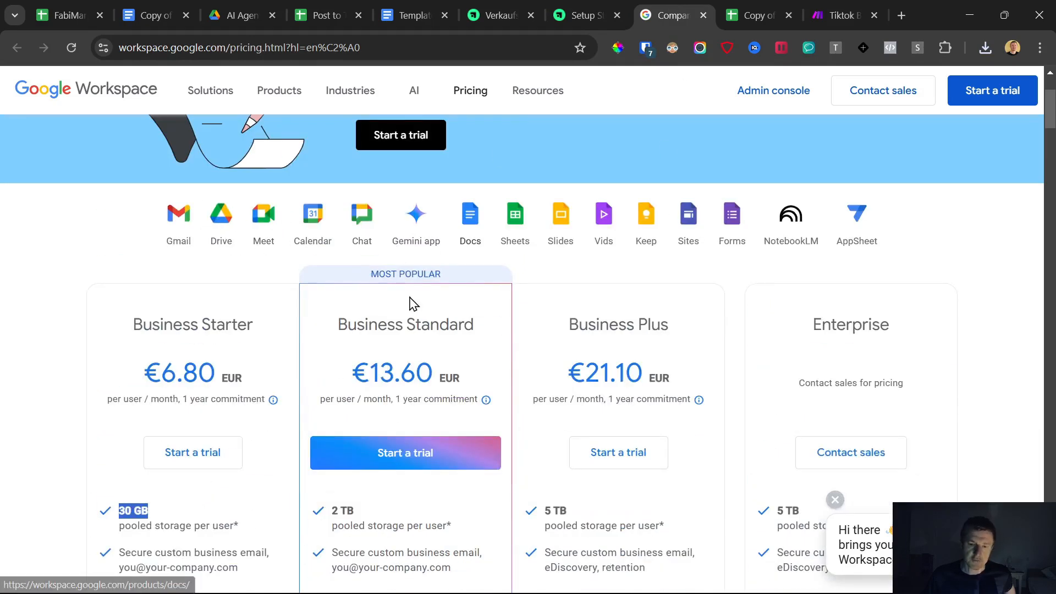
{"action": "left_click_drag", "start_coordinate": [106, 399], "coordinate": [266, 401]}
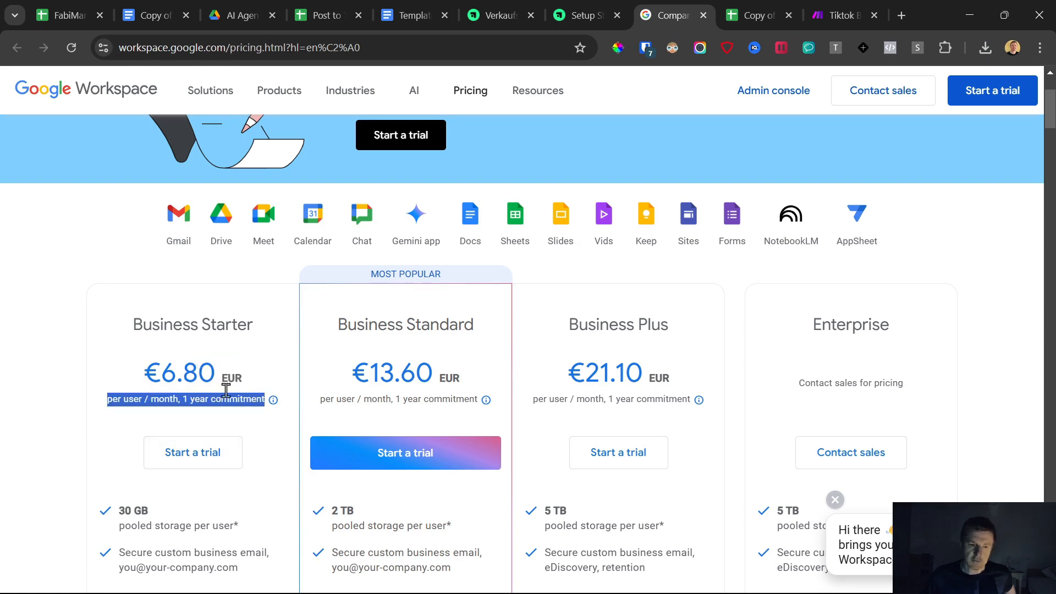
- Close the create-connection dialog and return to the Google Drive module's settings
{"action": "left_click", "coordinate": [586, 10]}
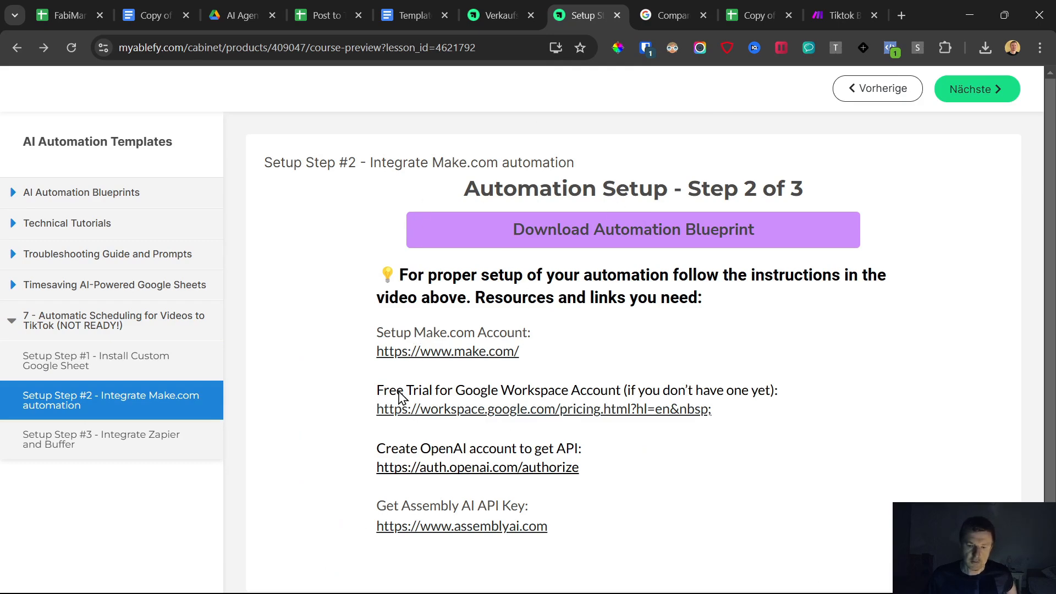
{"action": "left_click", "coordinate": [815, 9]}
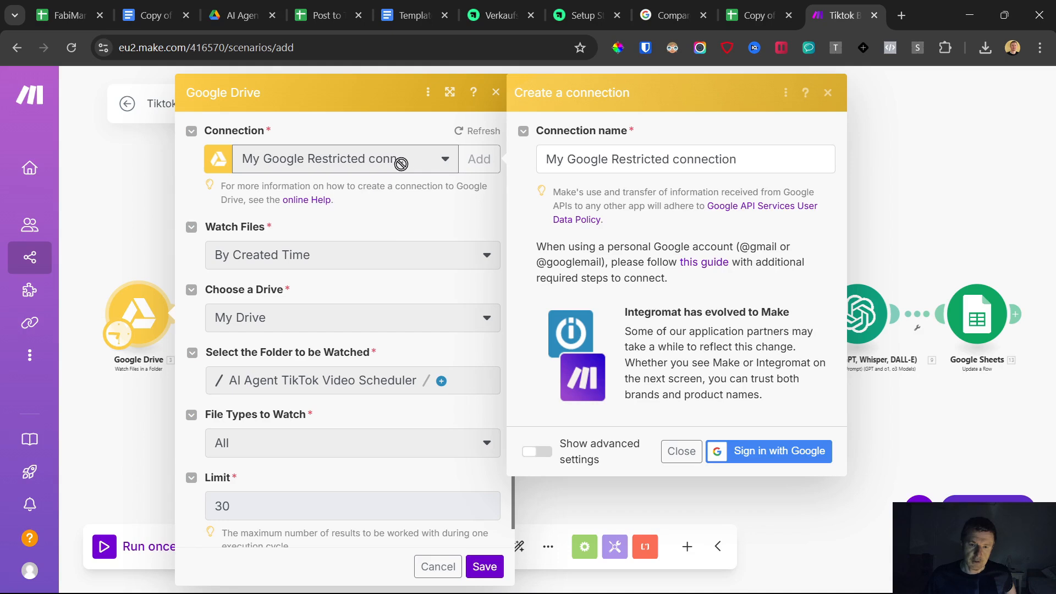
{"action": "left_click", "coordinate": [681, 452]}
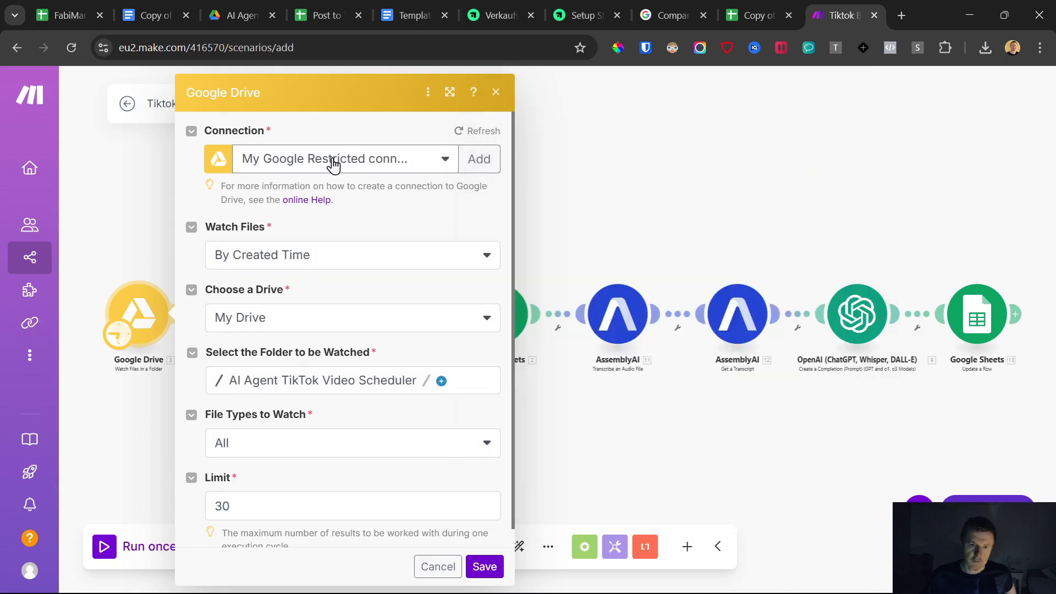
{"action": "scroll", "coordinate": [304, 330], "scroll_direction": "down", "scroll_amount": 1}
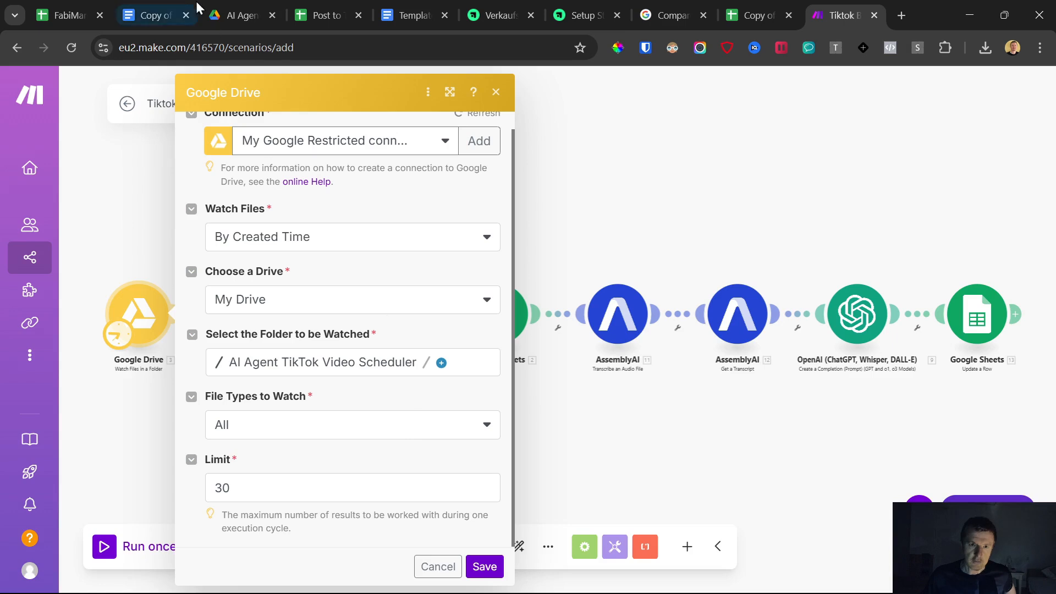
- Navigate to the My Drive root in Google Drive
{"action": "left_click", "coordinate": [226, 15]}
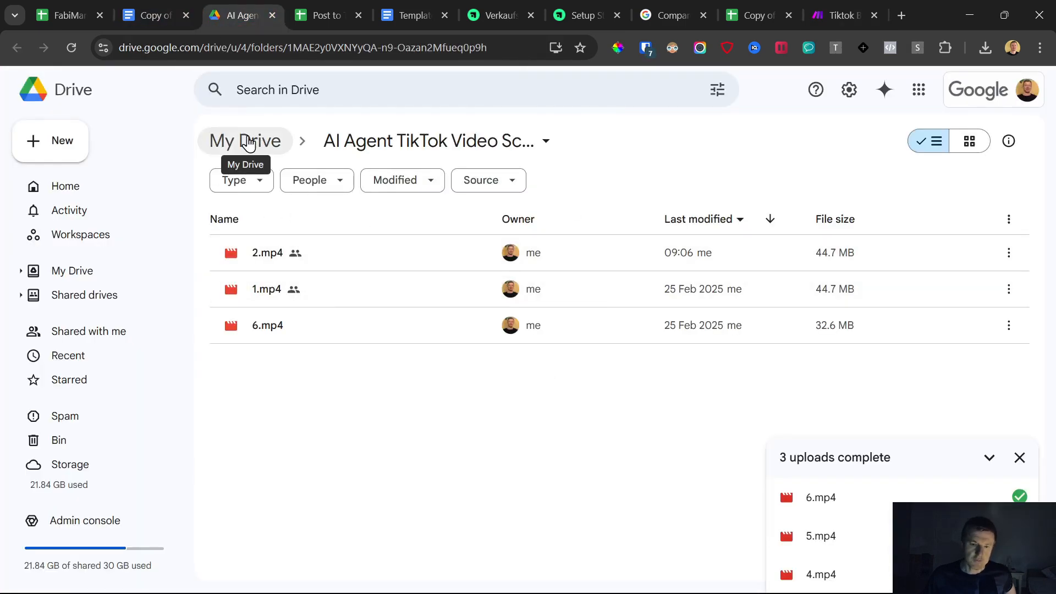
{"action": "left_click", "coordinate": [249, 143]}
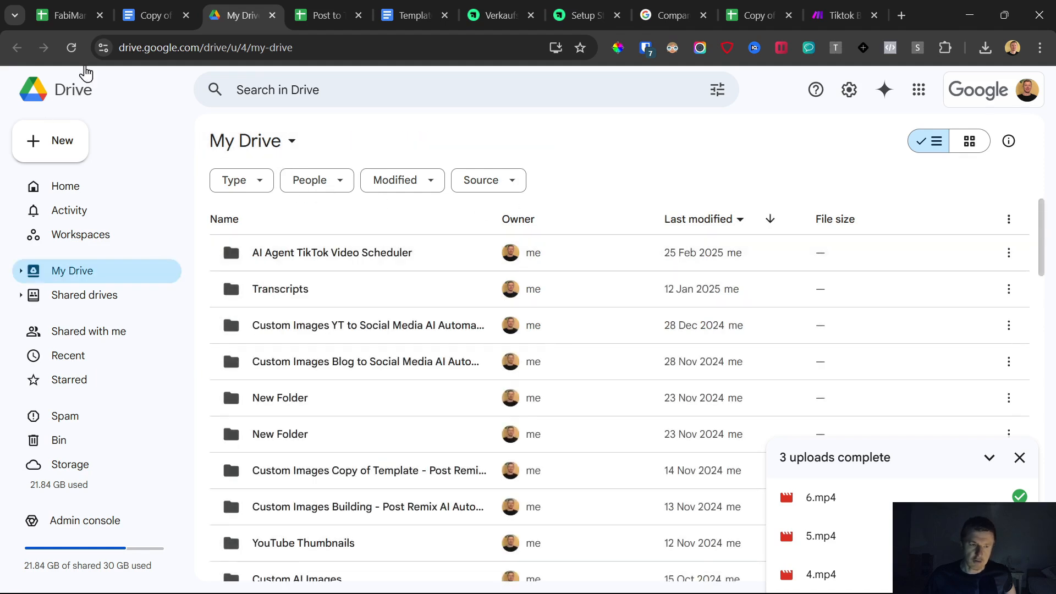
{"action": "left_click_drag", "start_coordinate": [200, 47], "coordinate": [80, 48]}
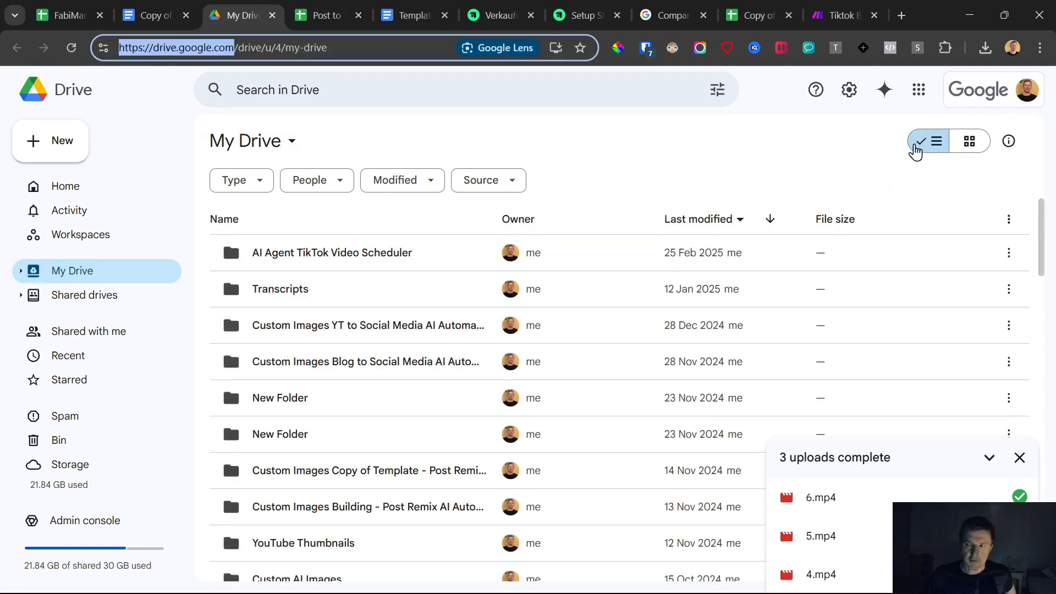
{"action": "left_click", "coordinate": [837, 15]}
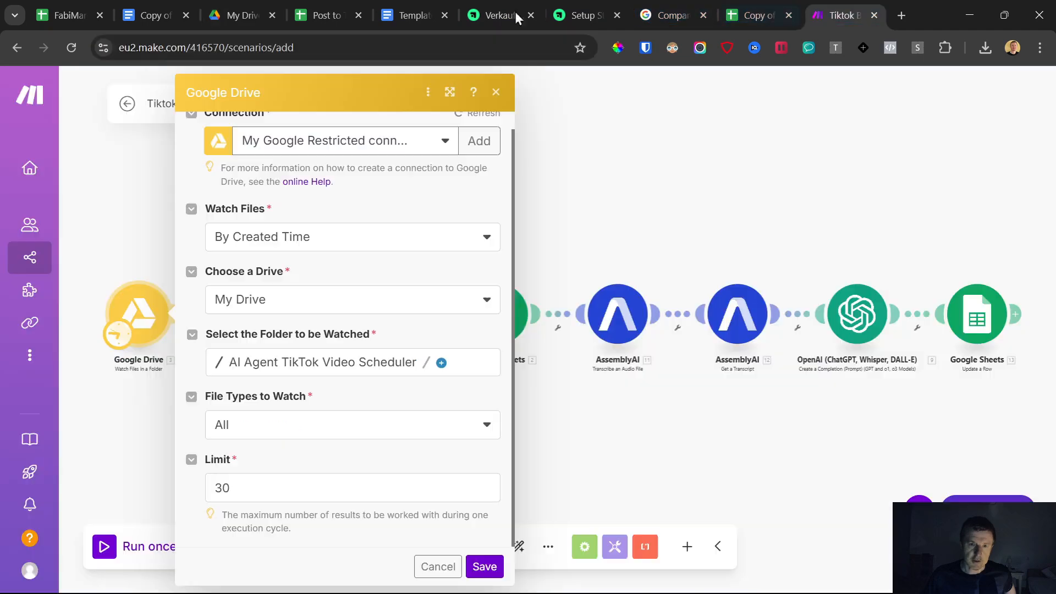
{"action": "left_click", "coordinate": [241, 14]}
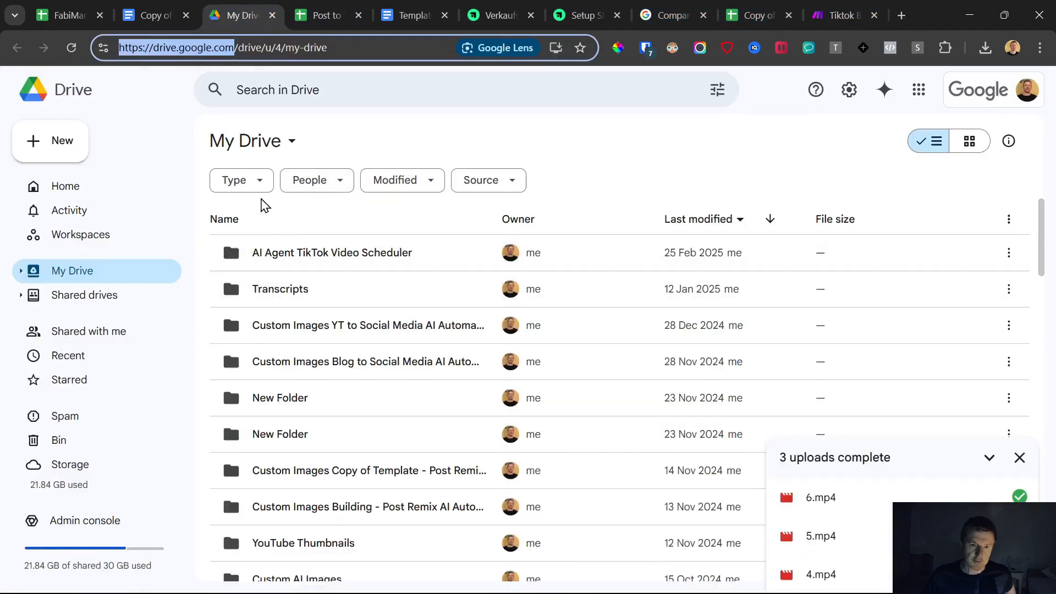
- Create a new folder named TikTok Uploads in My Drive
{"action": "left_click", "coordinate": [59, 152]}
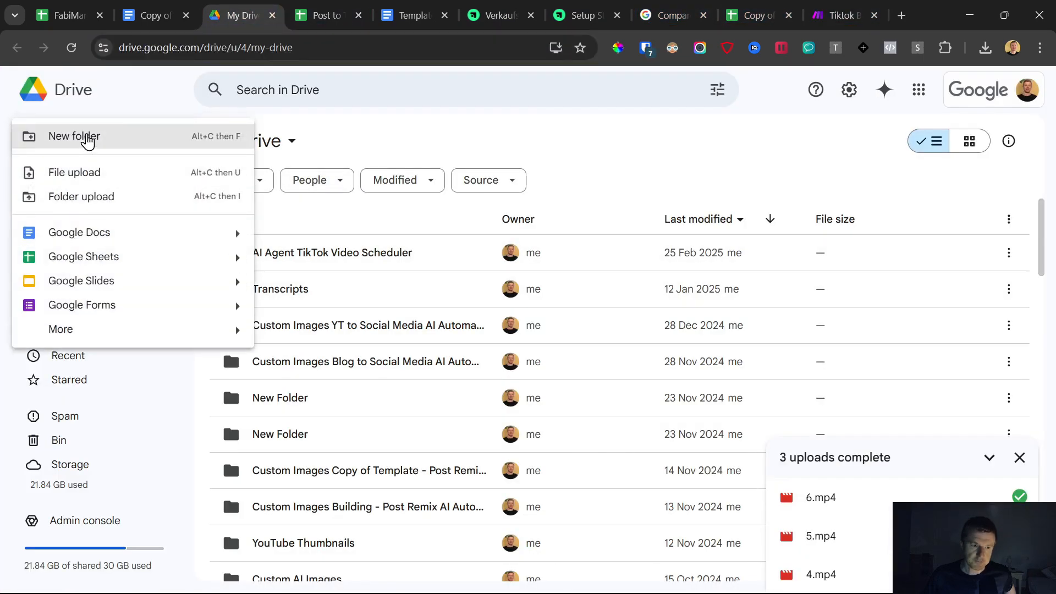
{"action": "left_click", "coordinate": [92, 136]}
{"action": "key", "text": "BackSpace"}
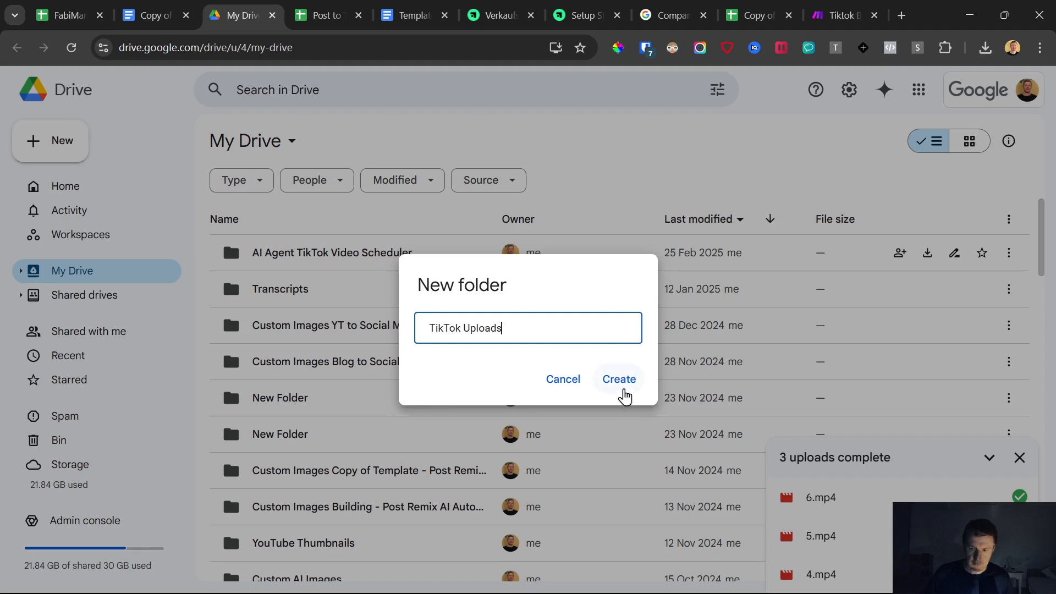
{"action": "left_click", "coordinate": [626, 391]}
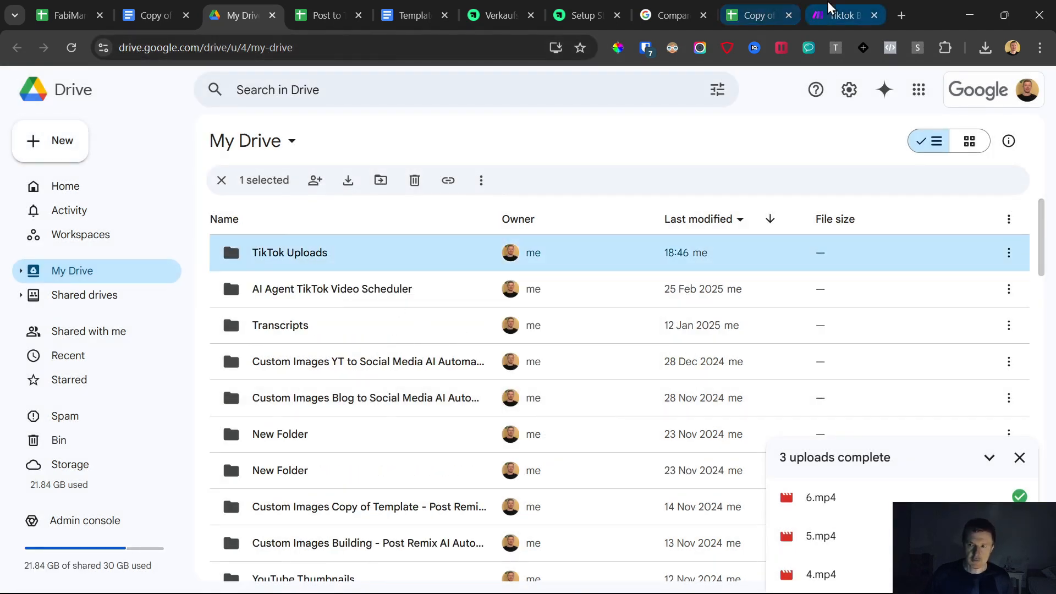
- Set the Google Drive module's watched folder to TikTok Uploads
{"action": "left_click", "coordinate": [841, 15]}
{"action": "left_click", "coordinate": [352, 364]}
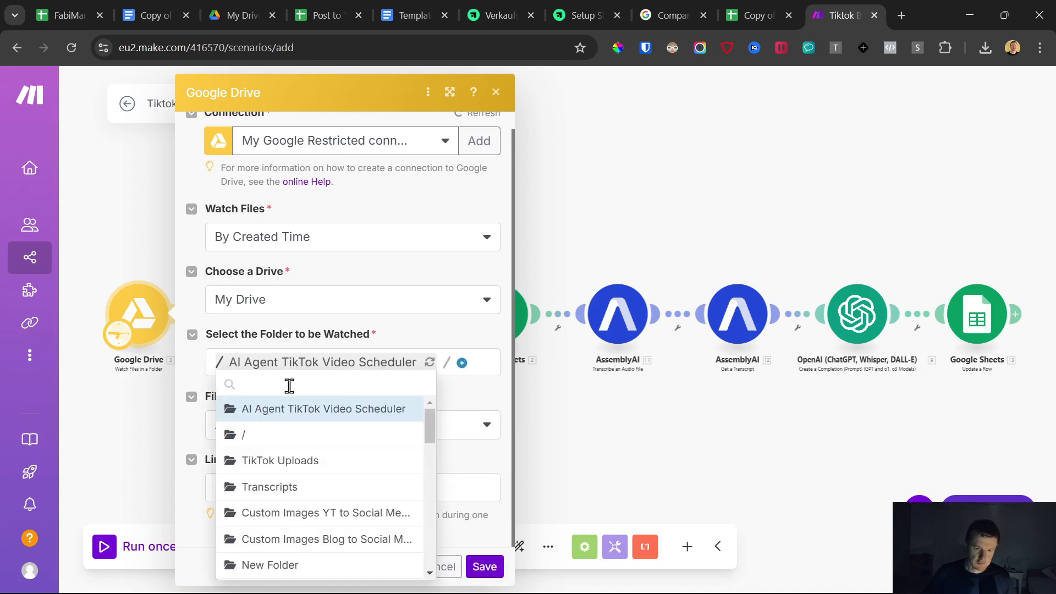
{"action": "type", "text": "tikto"}
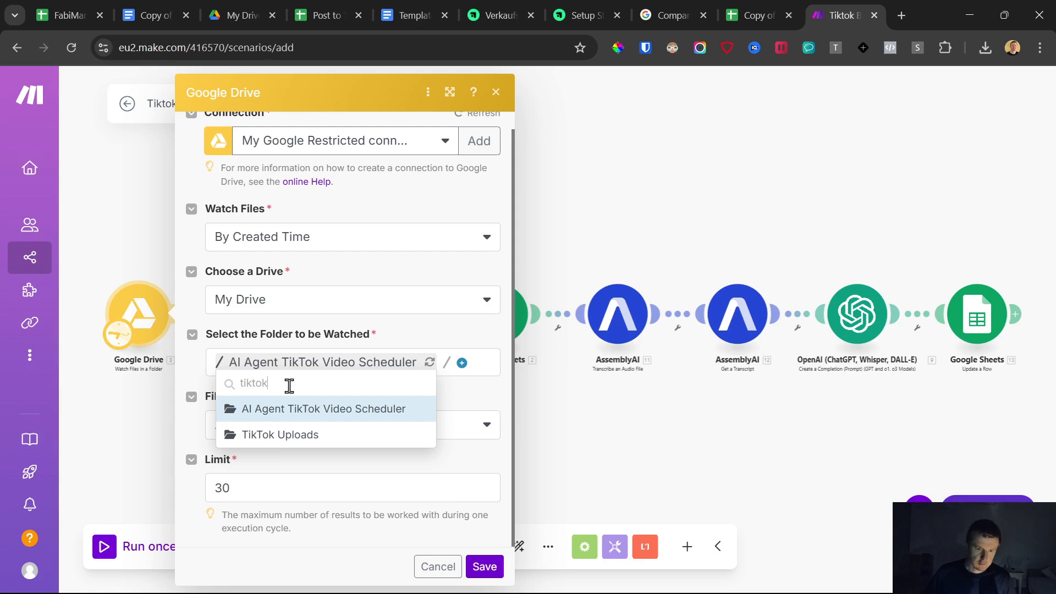
{"action": "type", "text": "k"}
{"action": "left_click", "coordinate": [280, 435]}
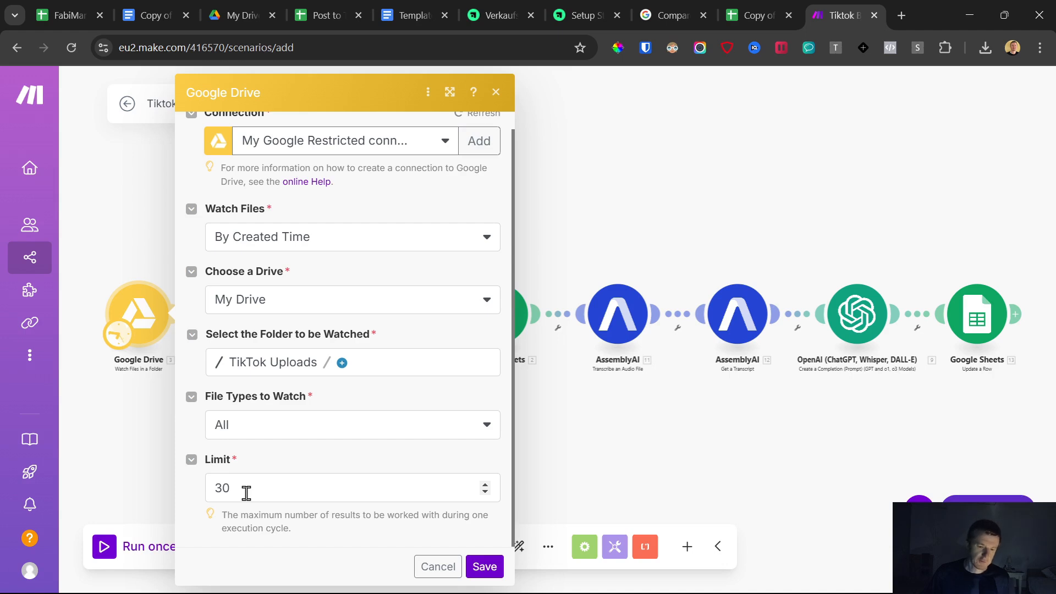
- Save the Google Drive watch module's settings with the result limit left at 30
{"action": "left_click_drag", "start_coordinate": [238, 488], "coordinate": [187, 493]}
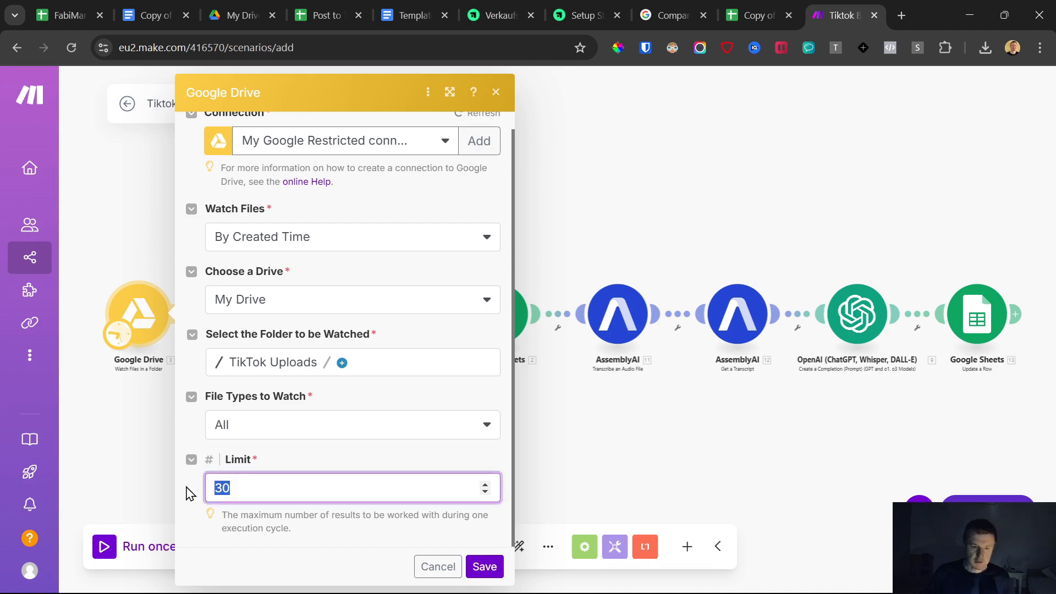
{"action": "left_click", "coordinate": [467, 533]}
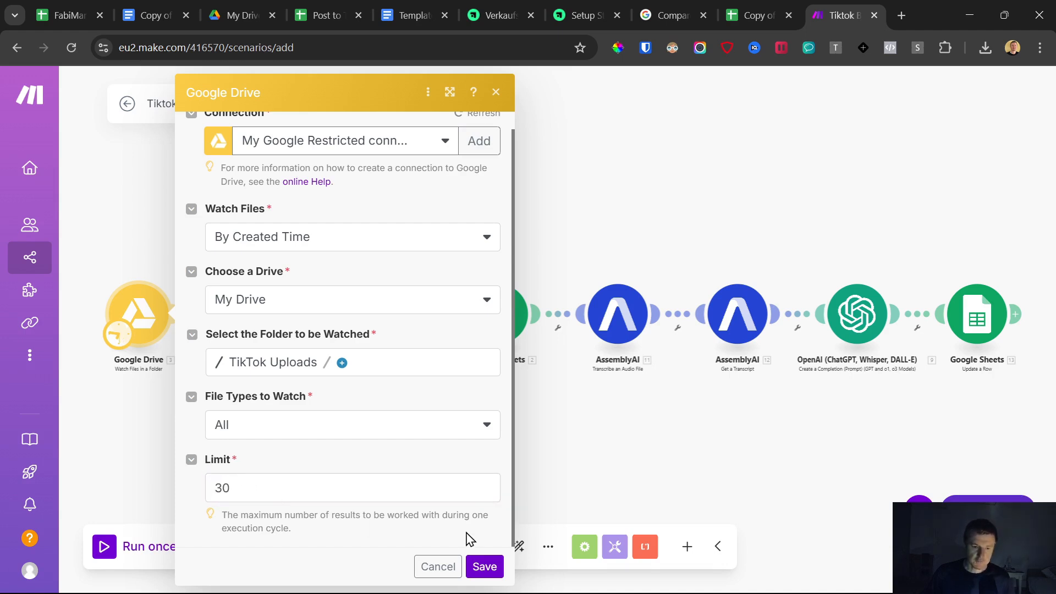
{"action": "left_click", "coordinate": [483, 567]}
- Reopen and review the Google Drive watch module's settings, including the result limit
{"action": "left_click", "coordinate": [141, 332]}
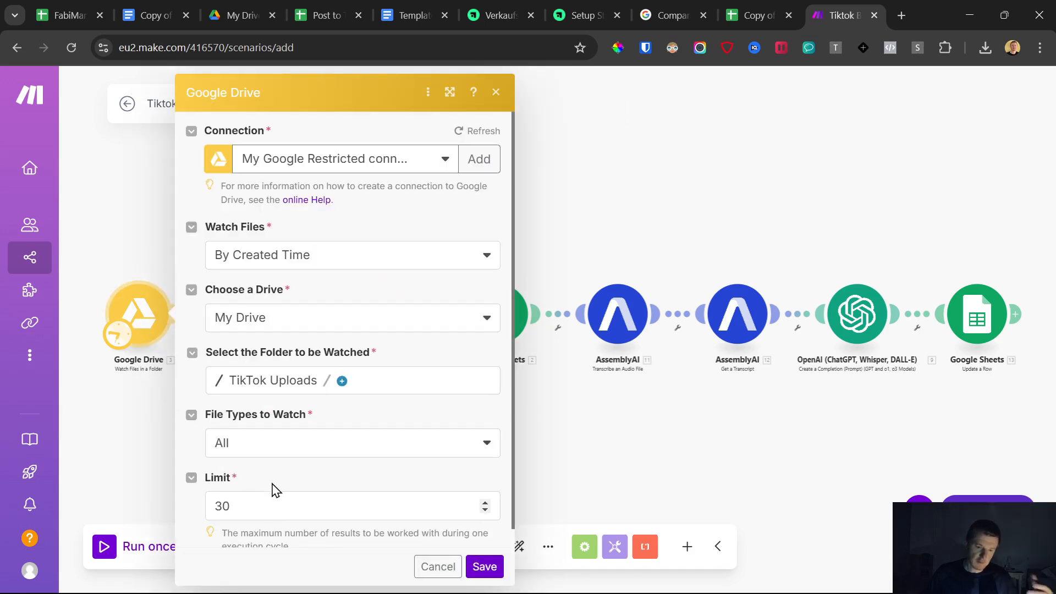
{"action": "left_click", "coordinate": [219, 506]}
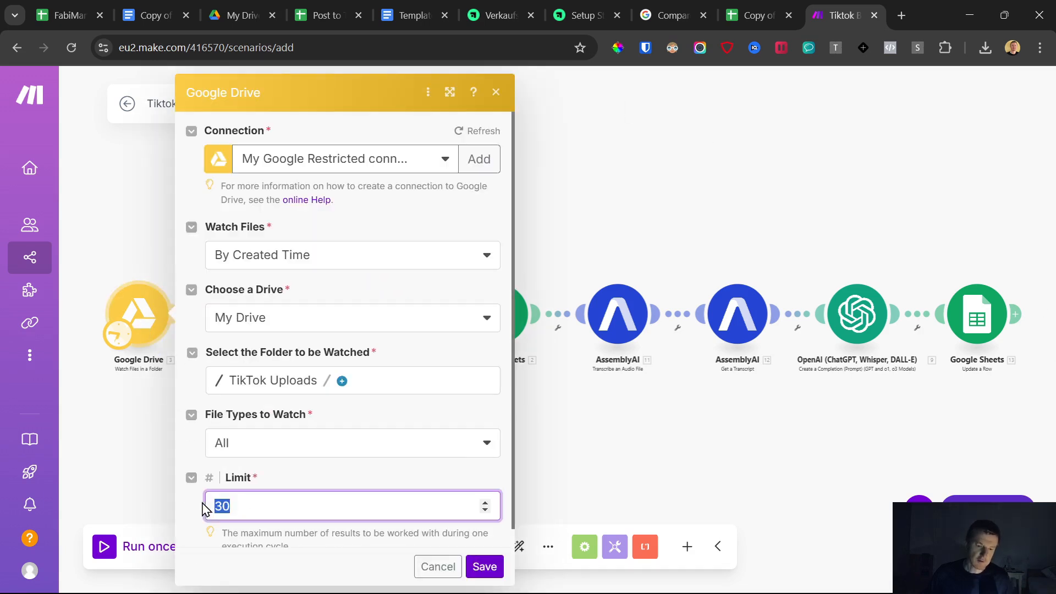
{"action": "left_click", "coordinate": [496, 92]}
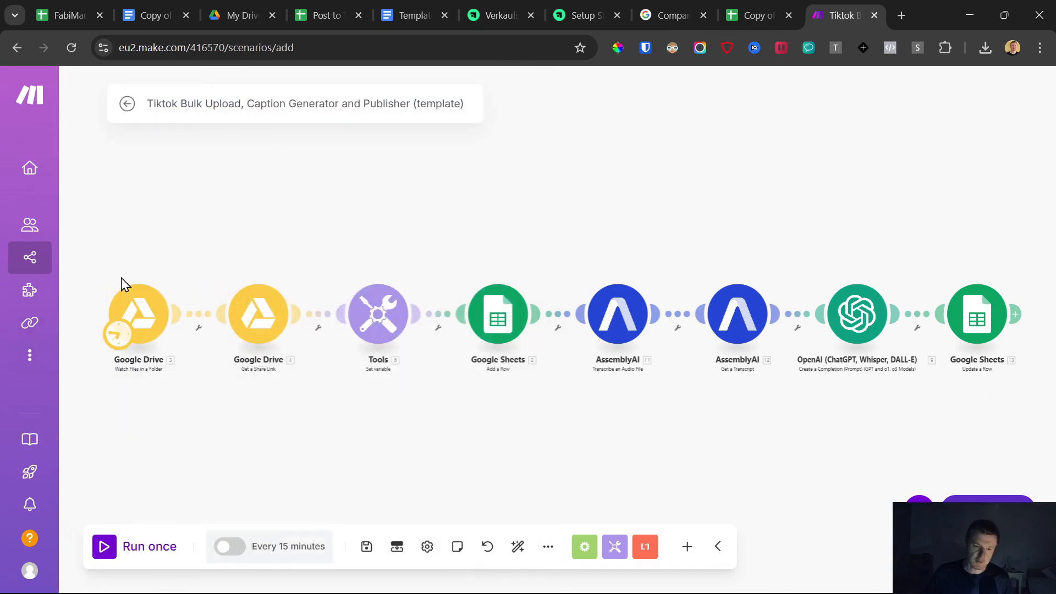
{"action": "left_click", "coordinate": [144, 306]}
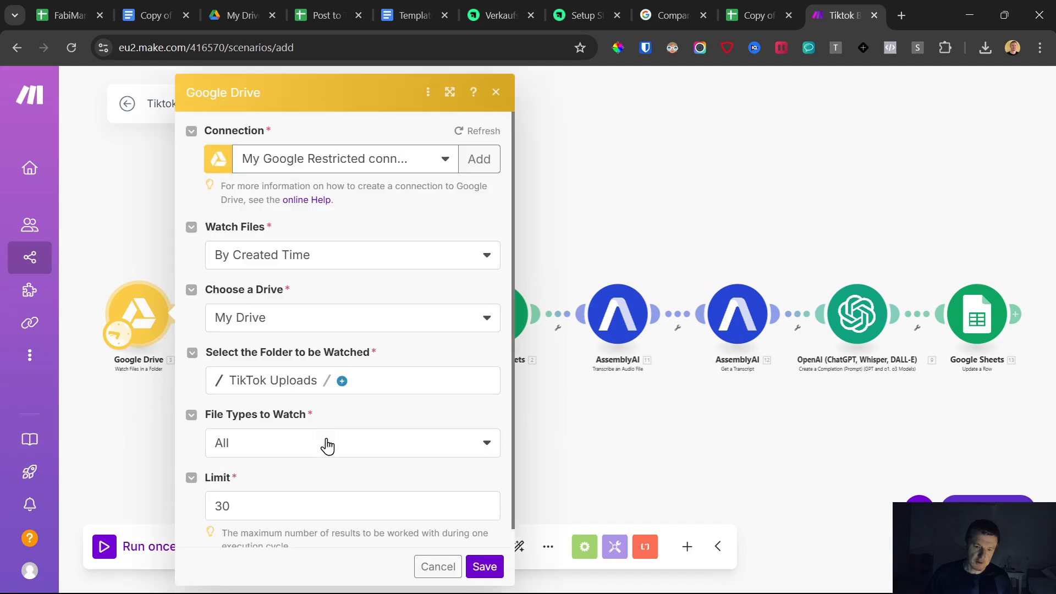
{"action": "scroll", "coordinate": [325, 445], "scroll_direction": "down", "scroll_amount": 1}
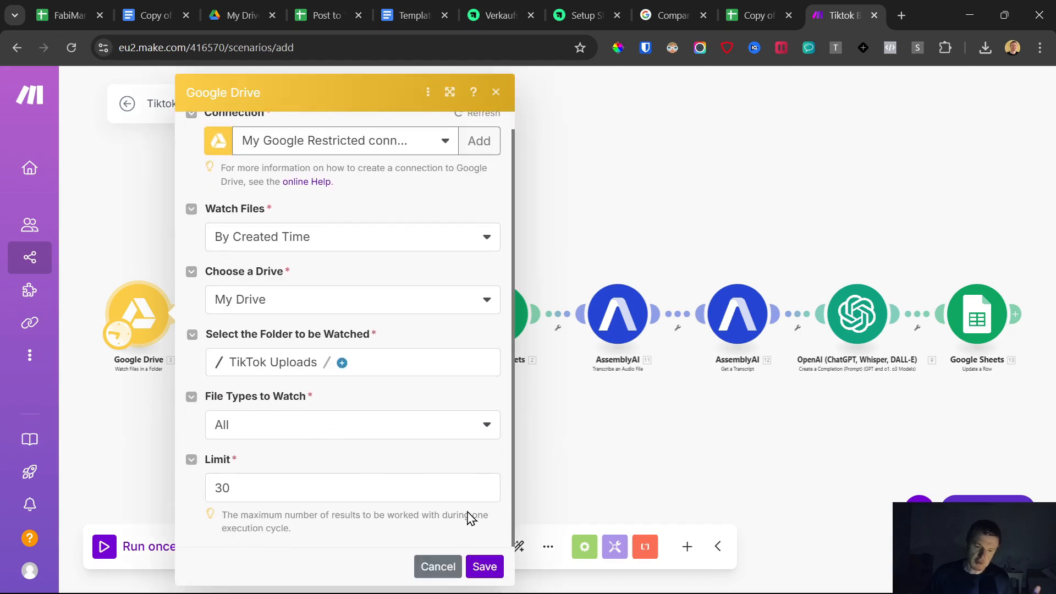
{"action": "left_click", "coordinate": [583, 464]}
{"action": "mouse_move", "coordinate": [41, 120]}
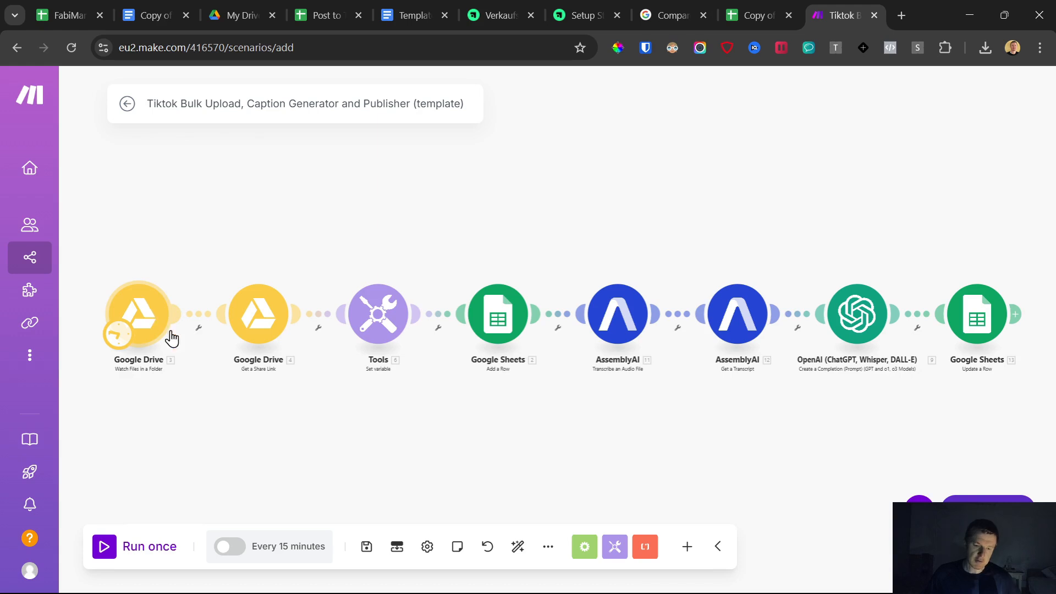
{"action": "left_click", "coordinate": [152, 365]}
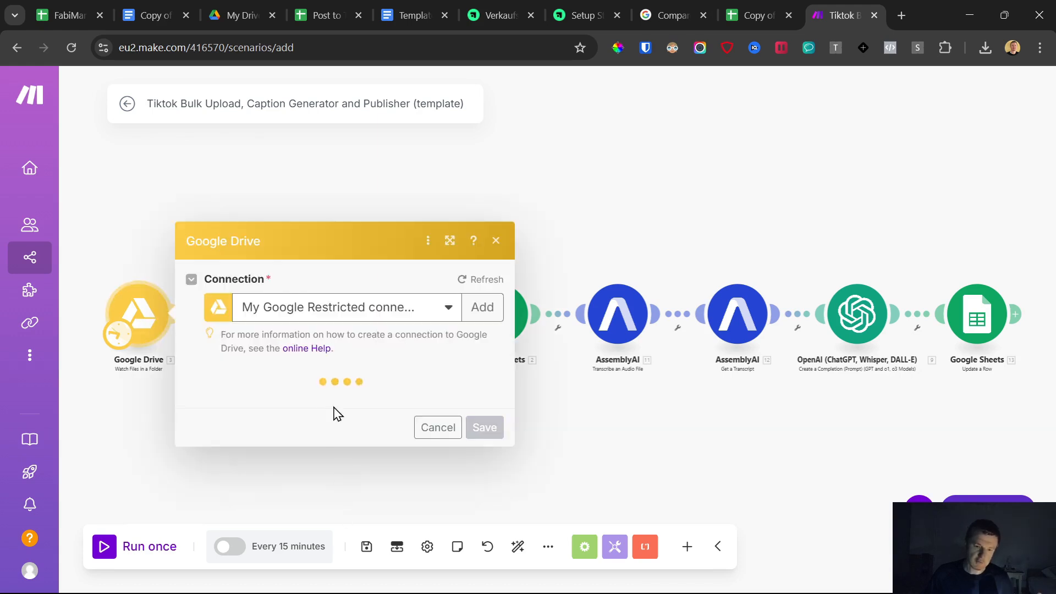
{"action": "scroll", "coordinate": [300, 487], "scroll_direction": "down", "scroll_amount": 1}
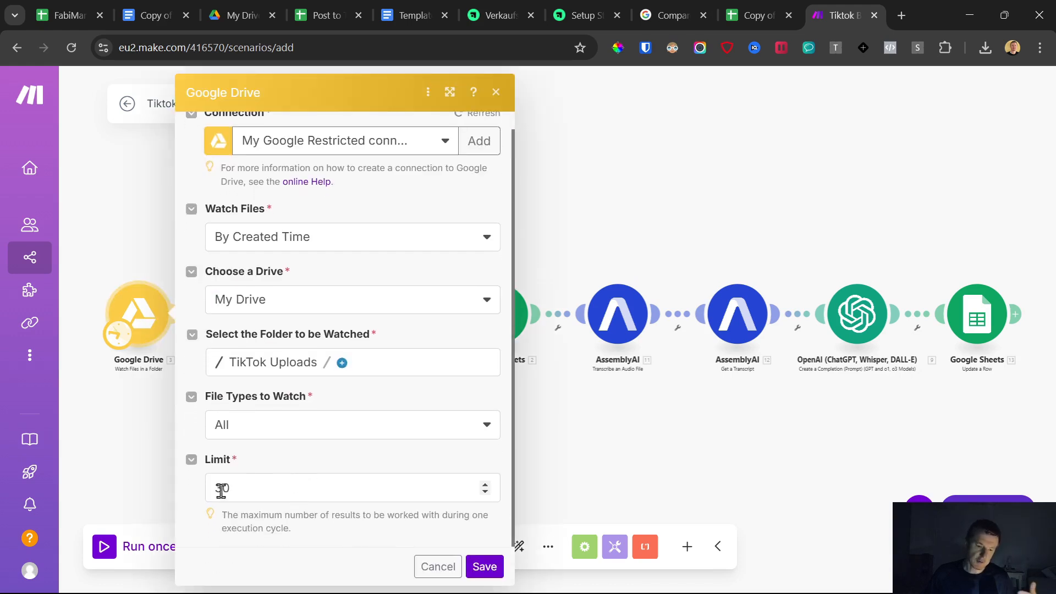
{"action": "left_click", "coordinate": [113, 423]}
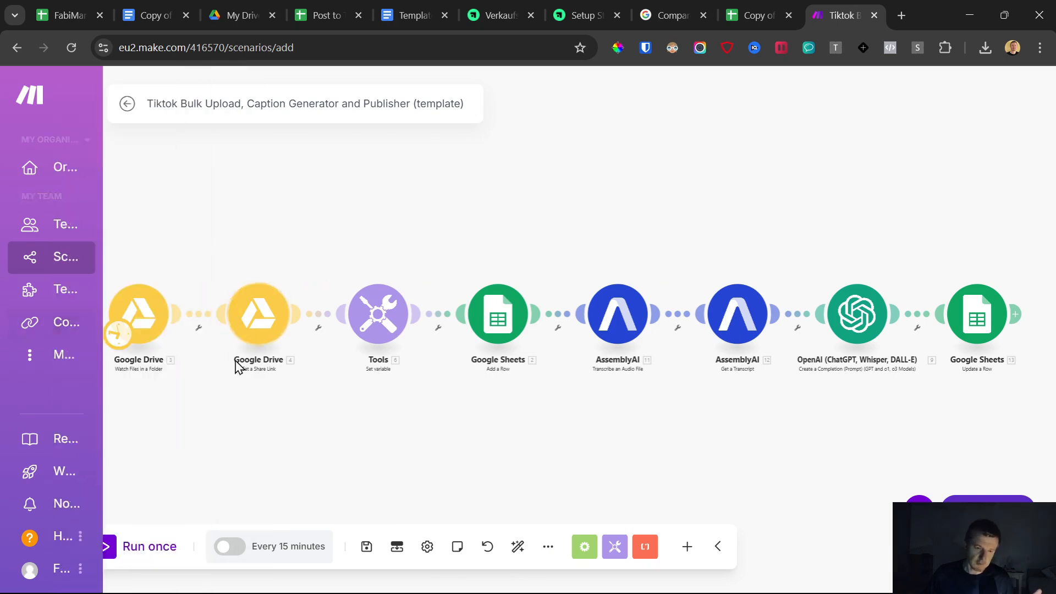
- Inspect the Get a Share Link, Tools and watch modules' settings in the scenario
{"action": "left_click", "coordinate": [259, 322]}
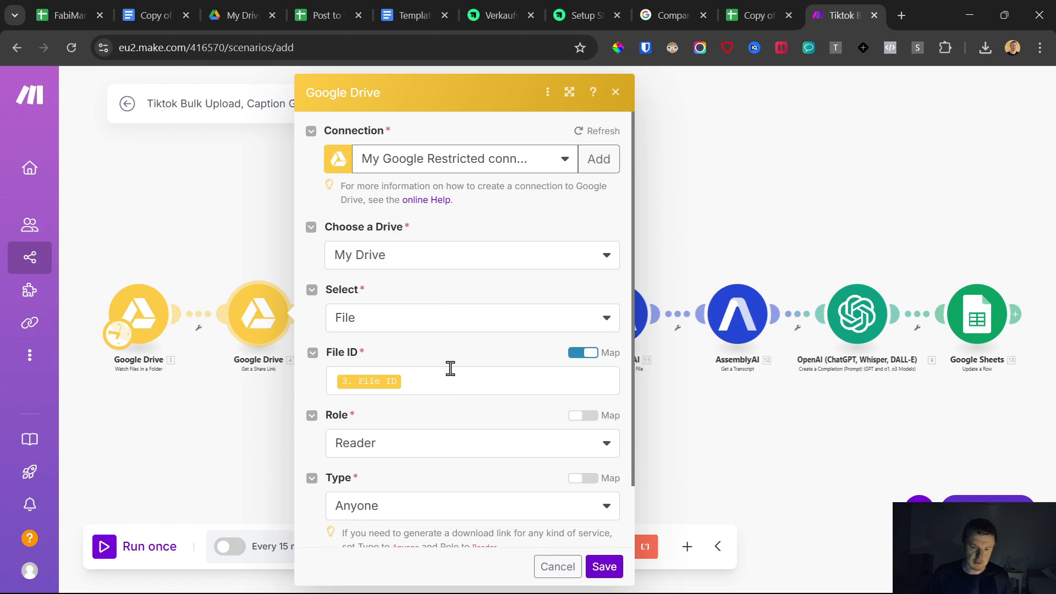
{"action": "scroll", "coordinate": [450, 369], "scroll_direction": "down", "scroll_amount": 2}
{"action": "left_click", "coordinate": [568, 564]}
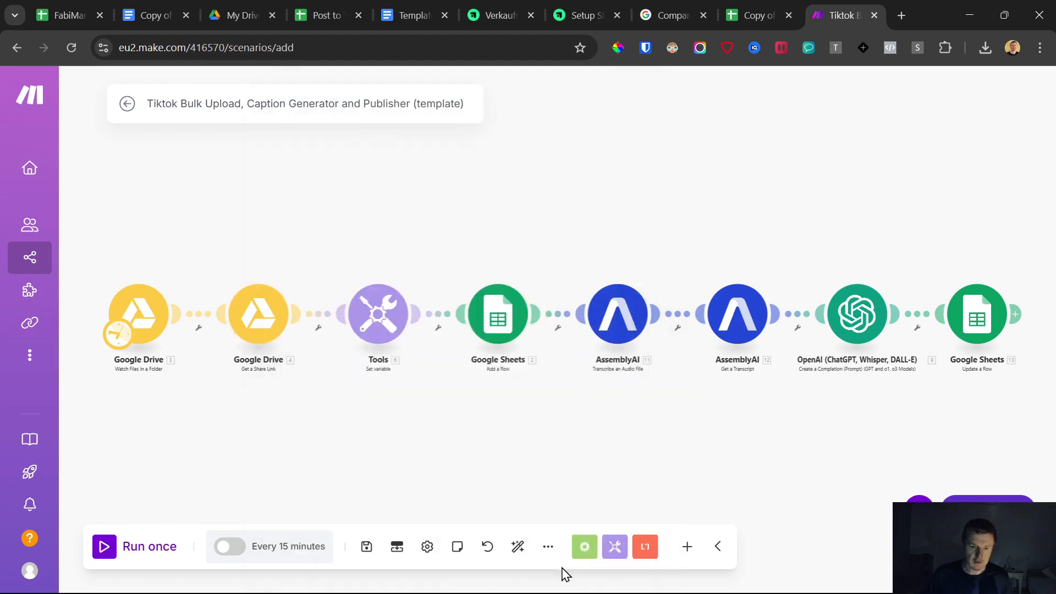
{"action": "left_click", "coordinate": [363, 315]}
{"action": "left_click", "coordinate": [306, 236]}
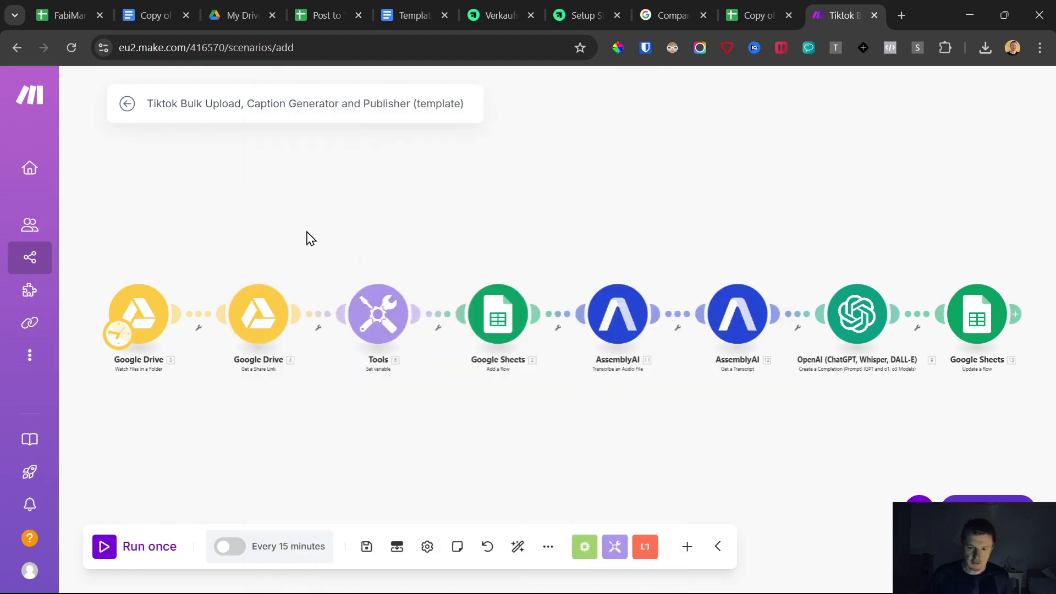
{"action": "left_click", "coordinate": [369, 320]}
{"action": "left_click", "coordinate": [319, 231]}
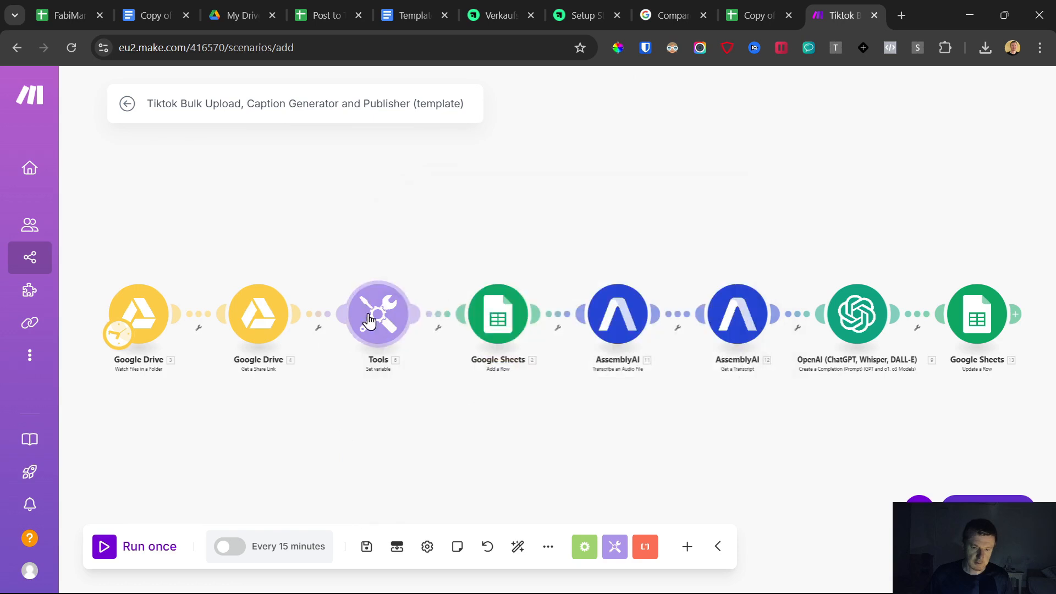
{"action": "left_click", "coordinate": [254, 314]}
{"action": "left_click", "coordinate": [131, 316]}
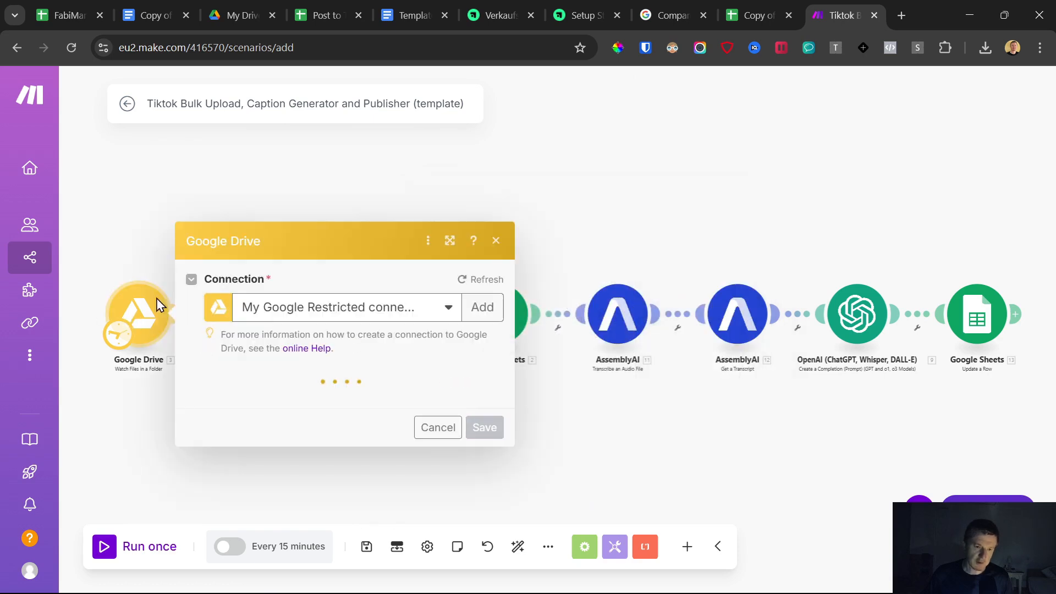
{"action": "left_click", "coordinate": [126, 429]}
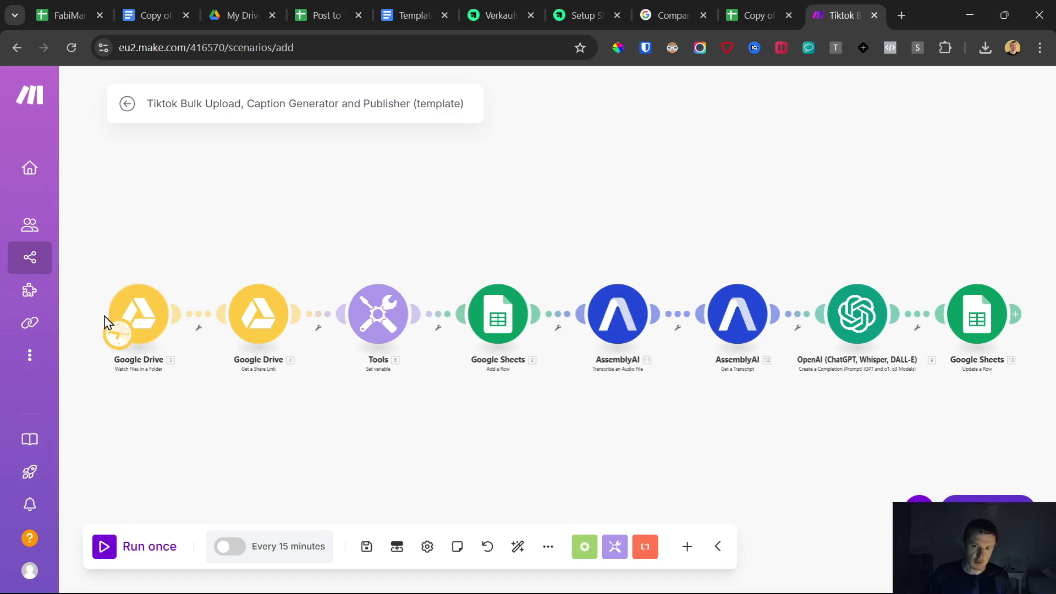
- Open the TikTok Uploads folder in Google Drive and return to the scenario
{"action": "left_click", "coordinate": [253, 8]}
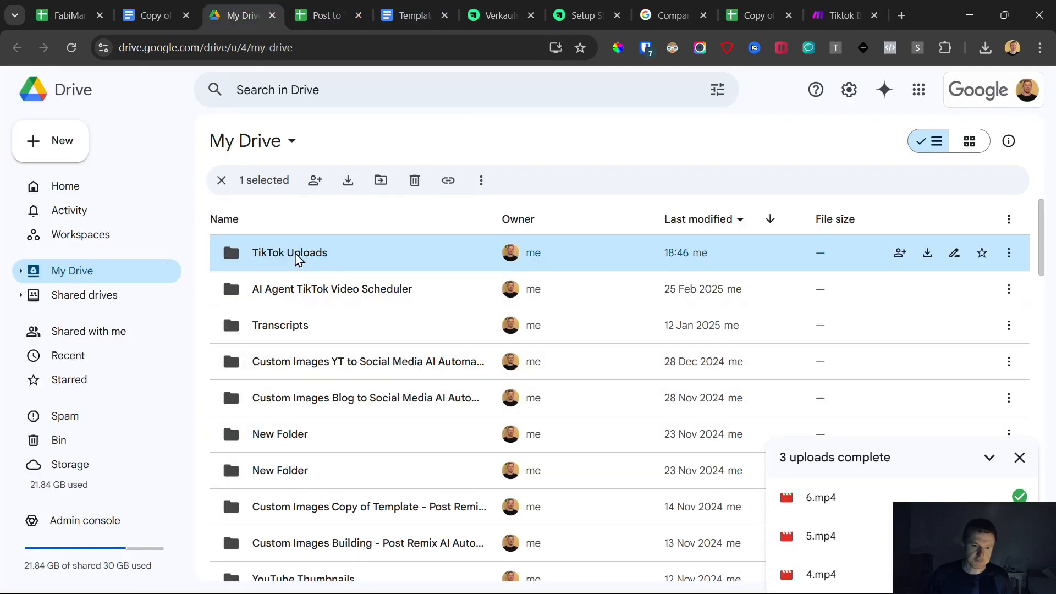
{"action": "double_click", "coordinate": [297, 258]}
{"action": "left_click", "coordinate": [841, 15]}
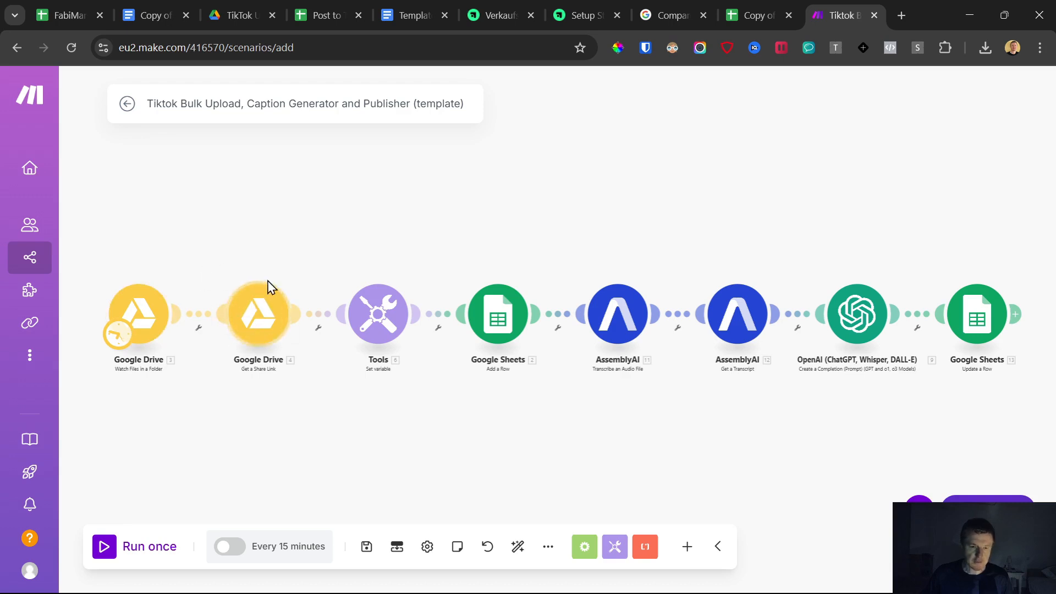
- Review the Get a Share Link module's settings and the Tools module's Converted Video URL variable value
{"action": "left_click", "coordinate": [257, 318]}
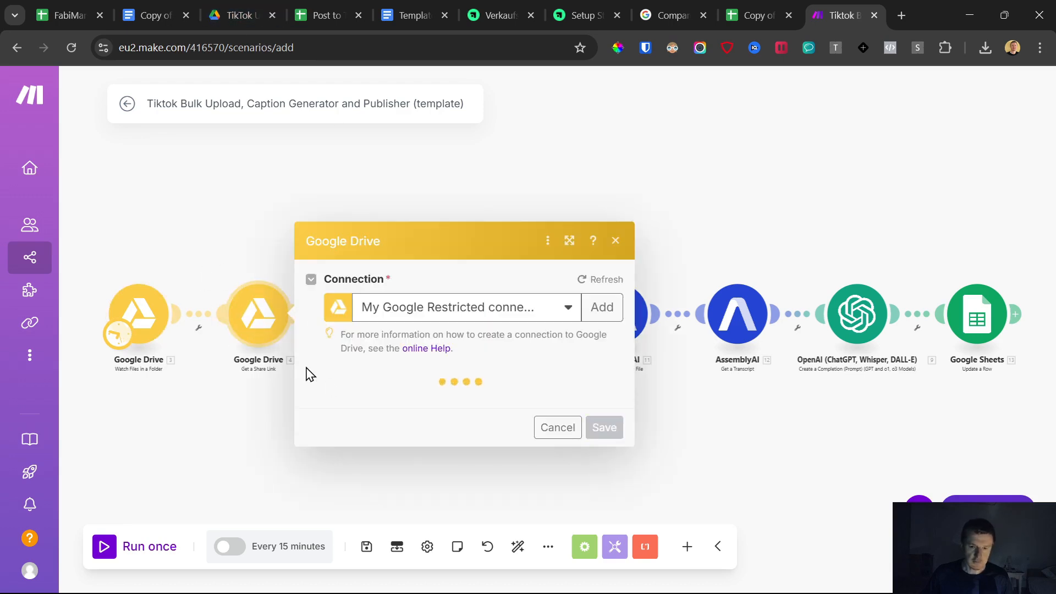
{"action": "scroll", "coordinate": [468, 457], "scroll_direction": "down", "scroll_amount": 2}
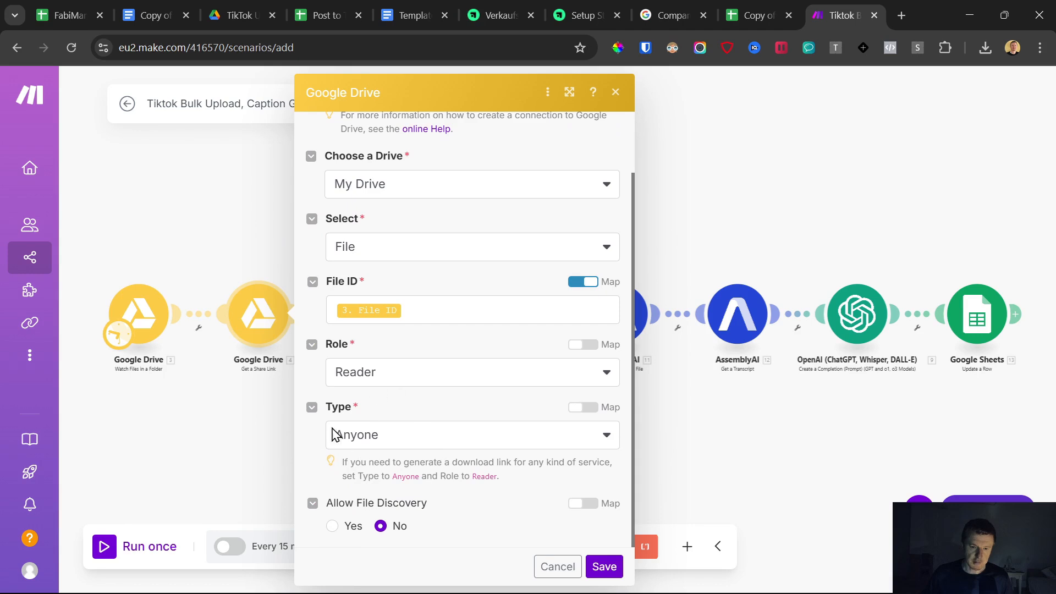
{"action": "left_click", "coordinate": [239, 432]}
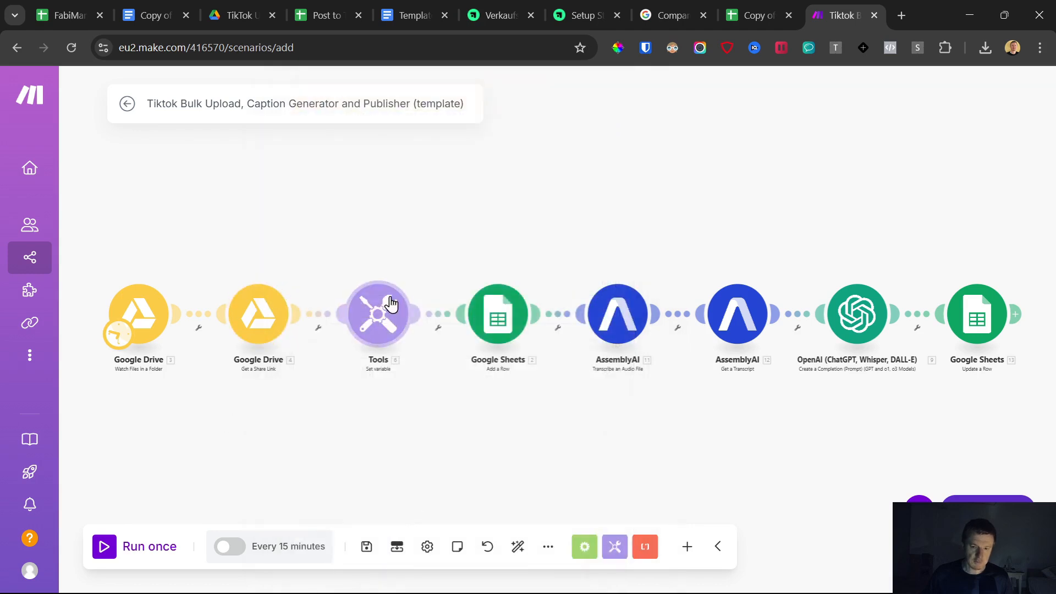
{"action": "left_click", "coordinate": [378, 323]}
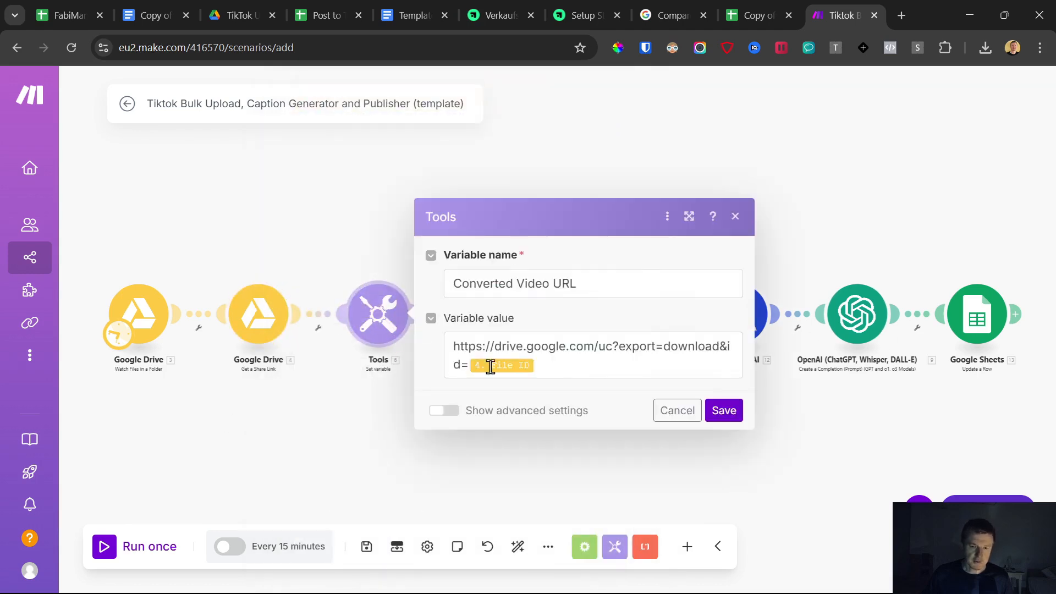
{"action": "left_click_drag", "start_coordinate": [586, 367], "coordinate": [432, 343]}
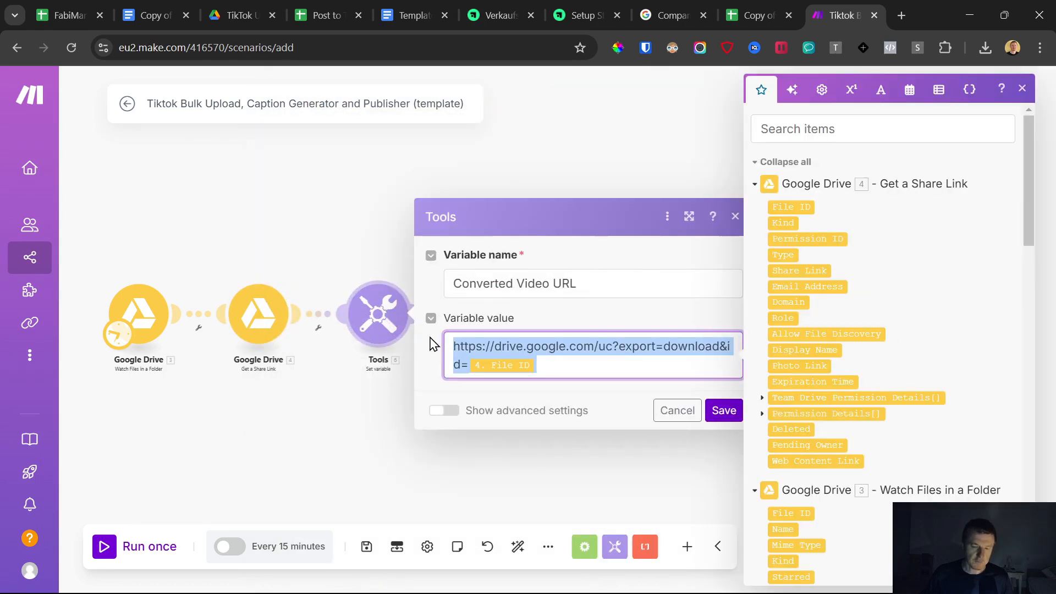
{"action": "left_click", "coordinate": [335, 424]}
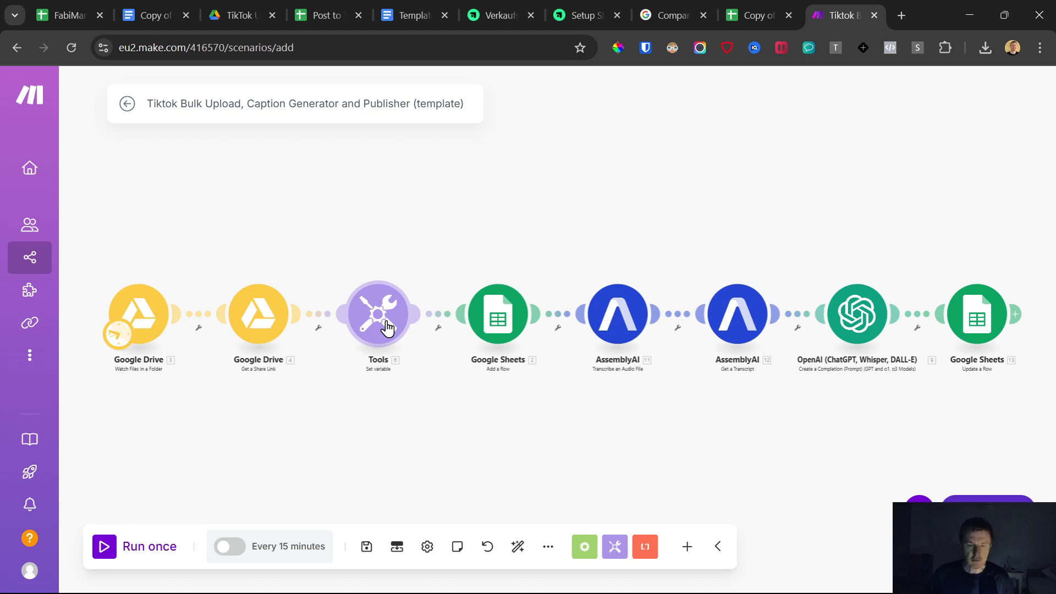
- Rename the spreadsheet copy to DEMO SETUP - Post to Tiktok - Bulk Scheduler - FabiMarkl.com
{"action": "left_click", "coordinate": [514, 321]}
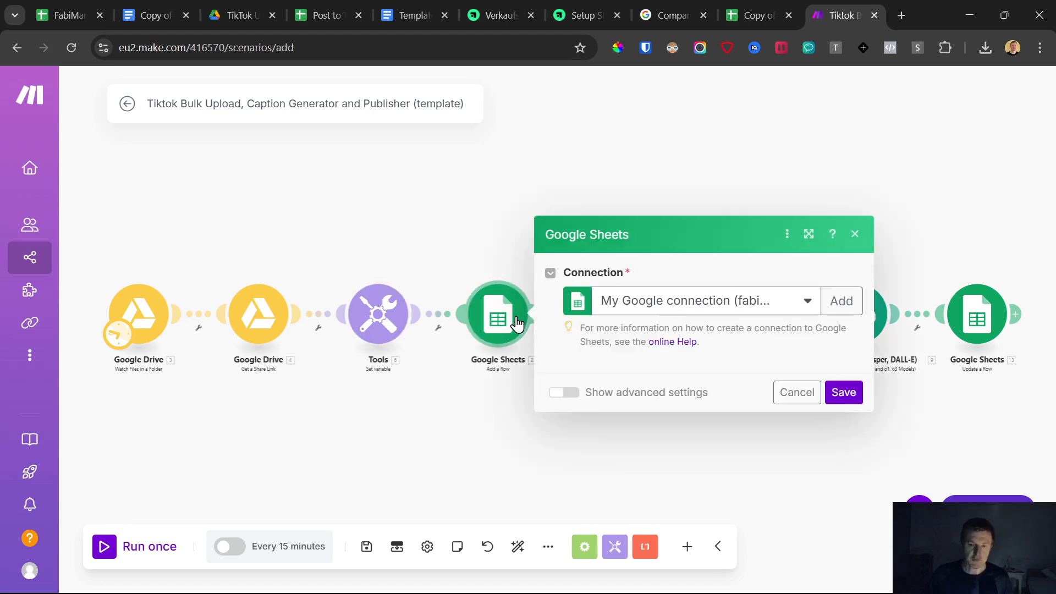
{"action": "left_click", "coordinate": [757, 15]}
{"action": "left_click", "coordinate": [167, 82]}
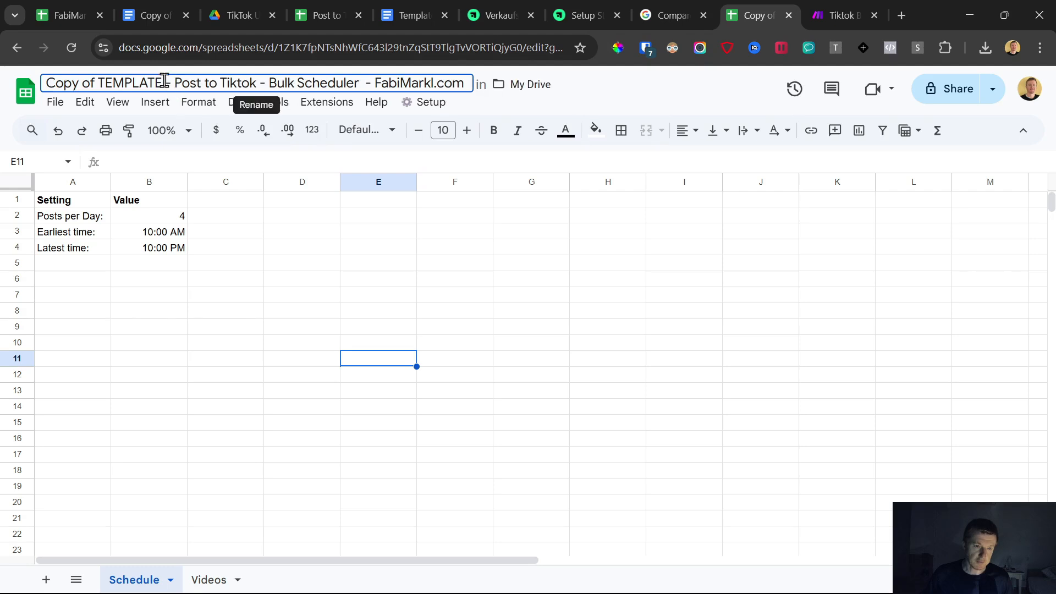
{"action": "left_click_drag", "start_coordinate": [165, 83], "coordinate": [33, 88]}
{"action": "type", "text": "DEMO SET"}
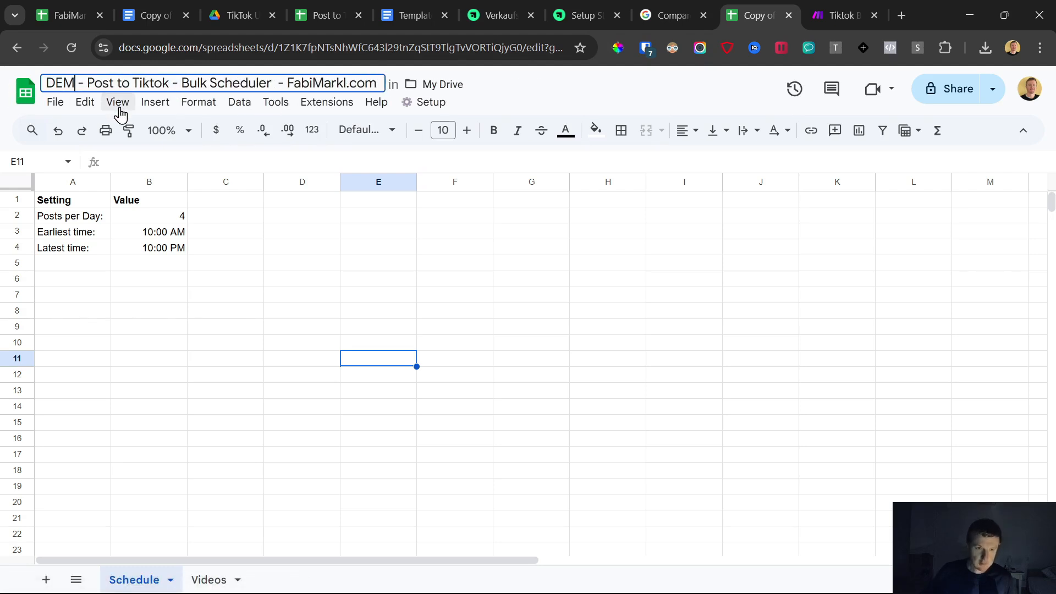
{"action": "type", "text": "UP"}
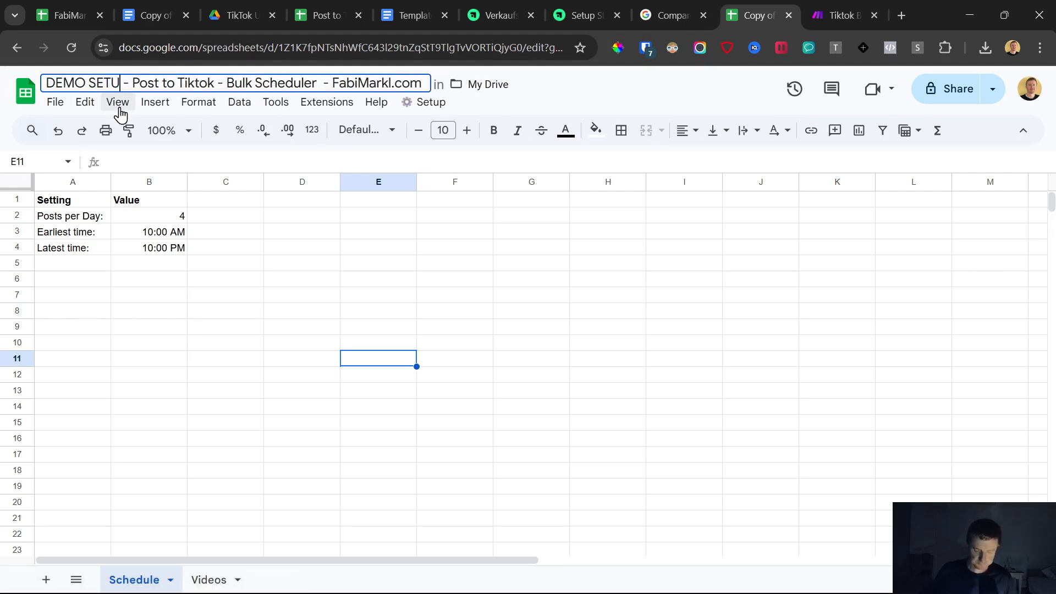
{"action": "key", "text": "Return"}
{"action": "left_click", "coordinate": [840, 15]}
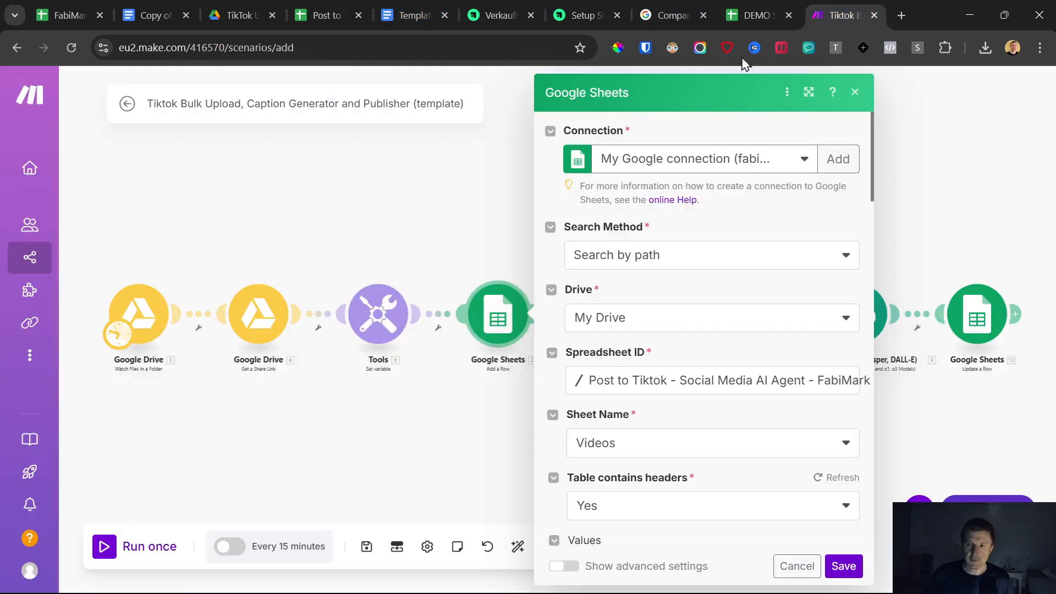
{"action": "left_click", "coordinate": [836, 165]}
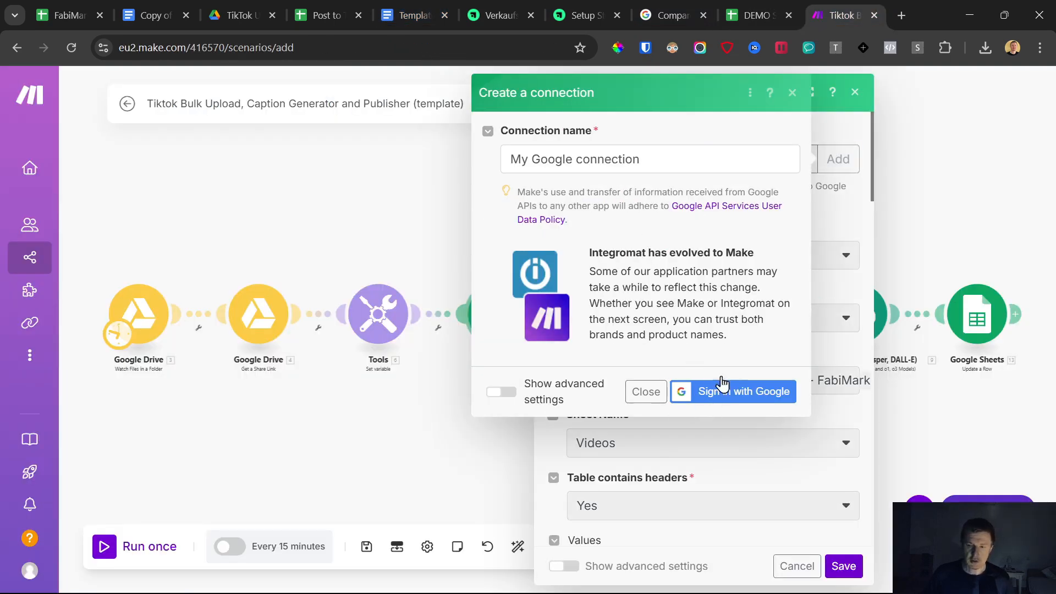
{"action": "left_click", "coordinate": [646, 391]}
- Review the Google Sheets Add a Row module's connection, spreadsheet and value mappings
{"action": "left_click", "coordinate": [759, 15]}
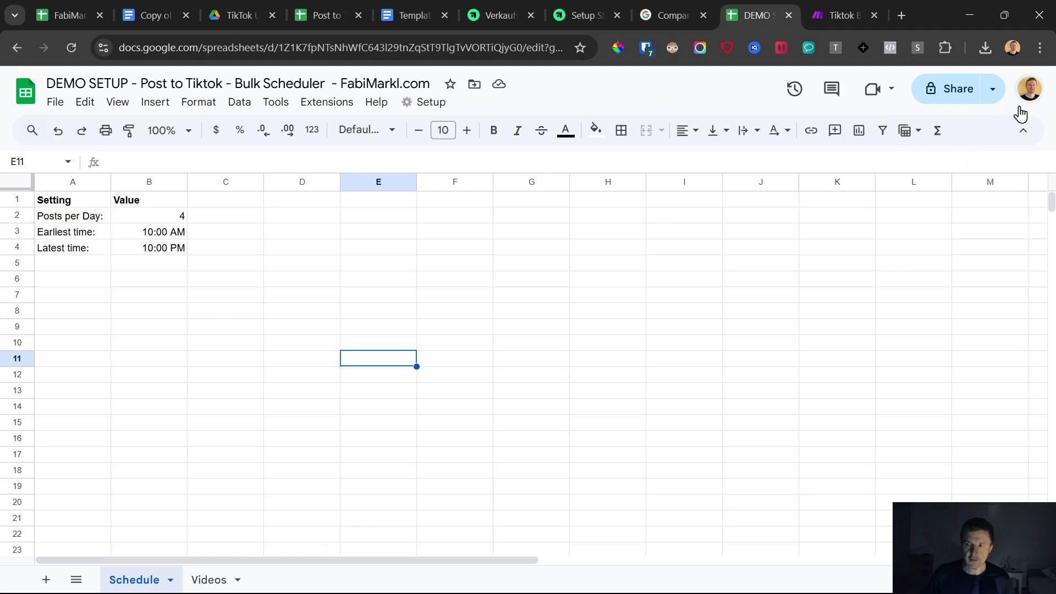
{"action": "left_click", "coordinate": [844, 14]}
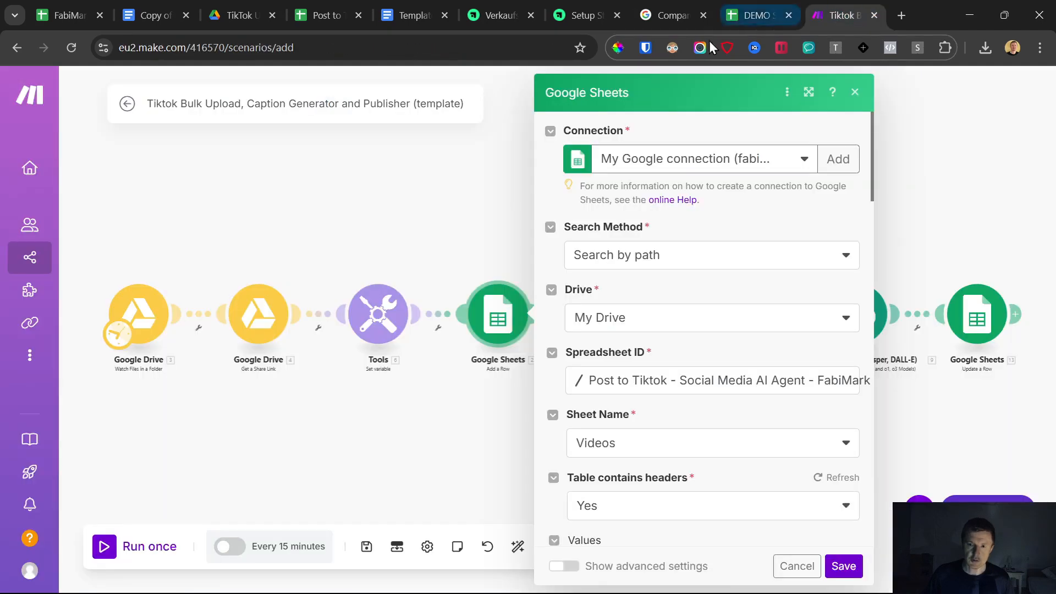
{"action": "left_click", "coordinate": [837, 160]}
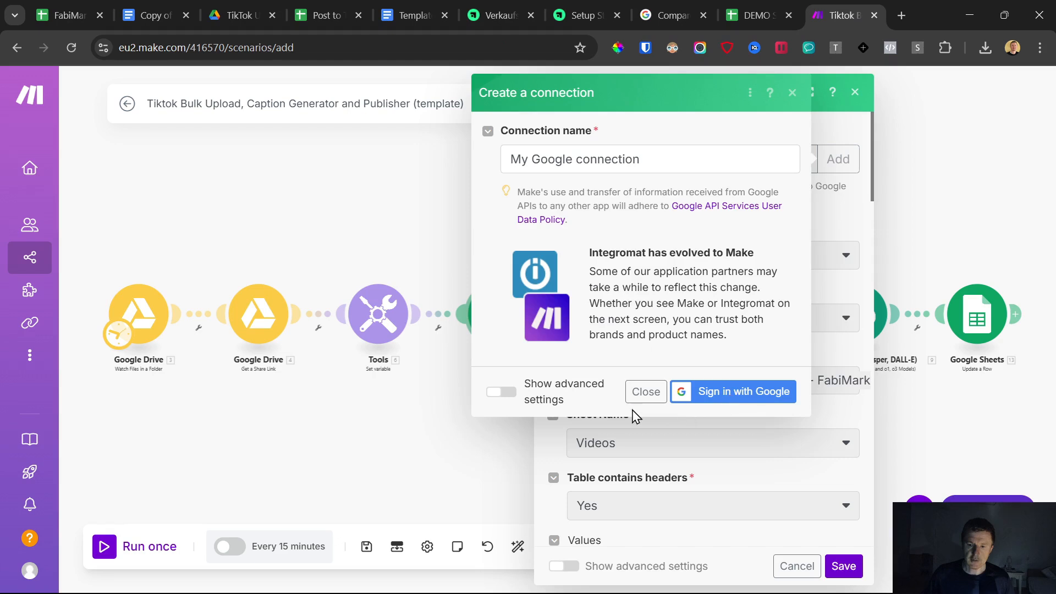
{"action": "left_click", "coordinate": [643, 393]}
{"action": "scroll", "coordinate": [687, 308], "scroll_direction": "down", "scroll_amount": 3}
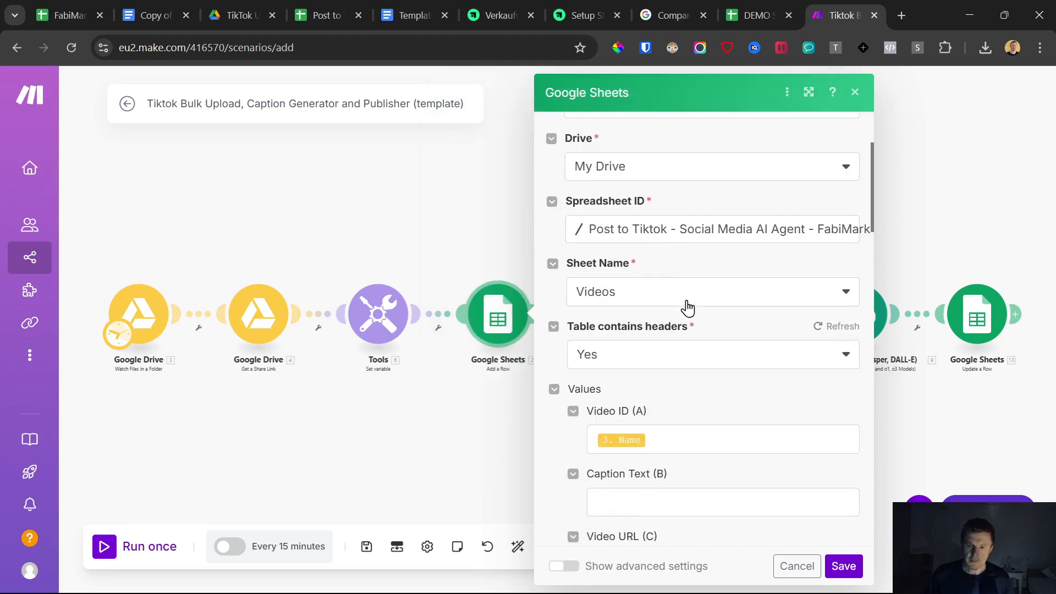
- Set the Add a Row module's spreadsheet to DEMO SETUP - Post to Tiktok - Bulk Scheduler - FabiMarkl.com
{"action": "left_click", "coordinate": [669, 236]}
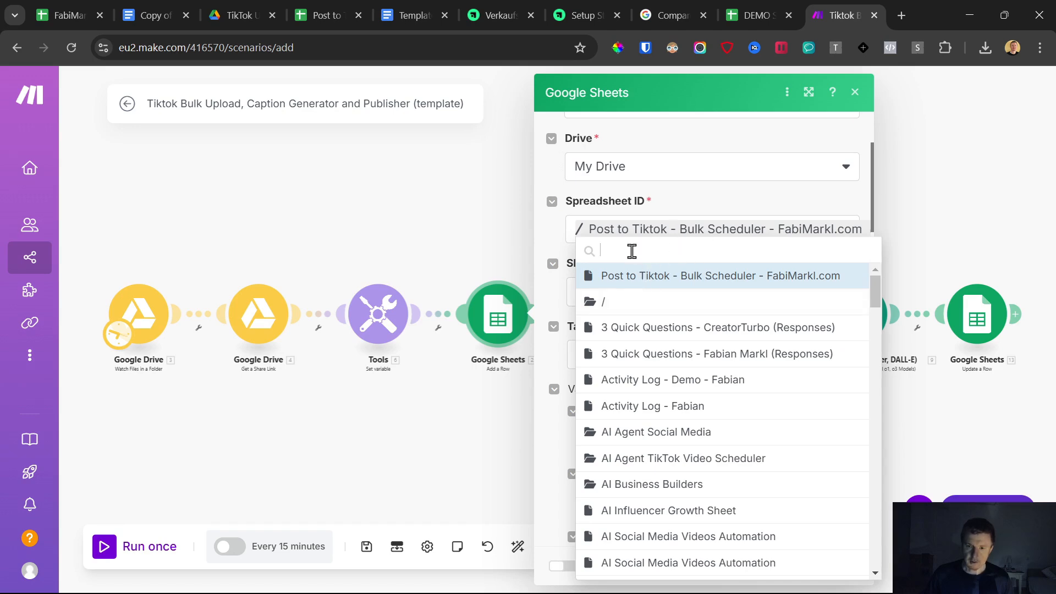
{"action": "left_click", "coordinate": [757, 15]}
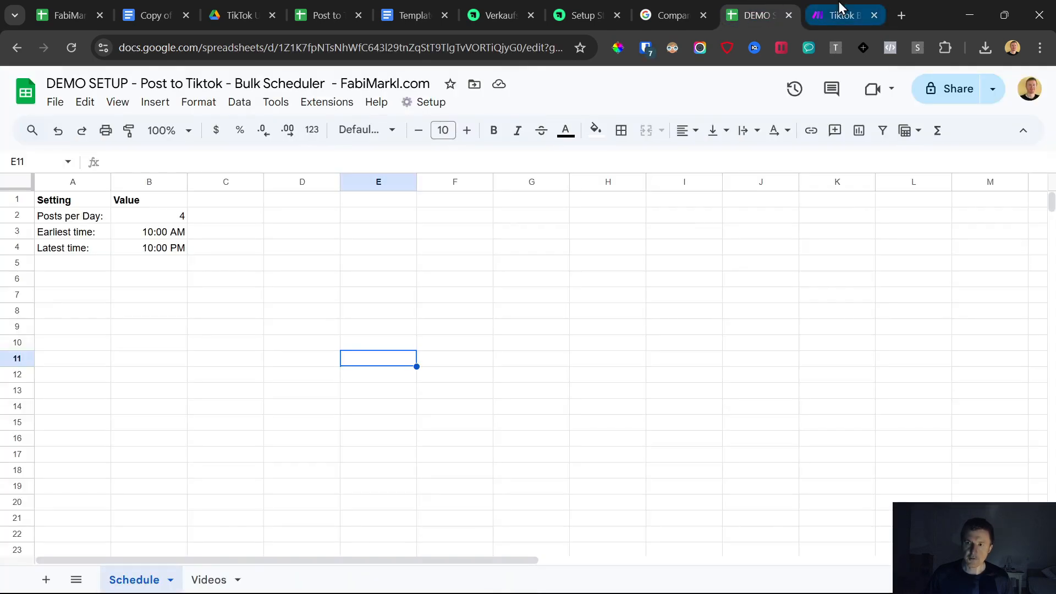
{"action": "left_click", "coordinate": [820, 13]}
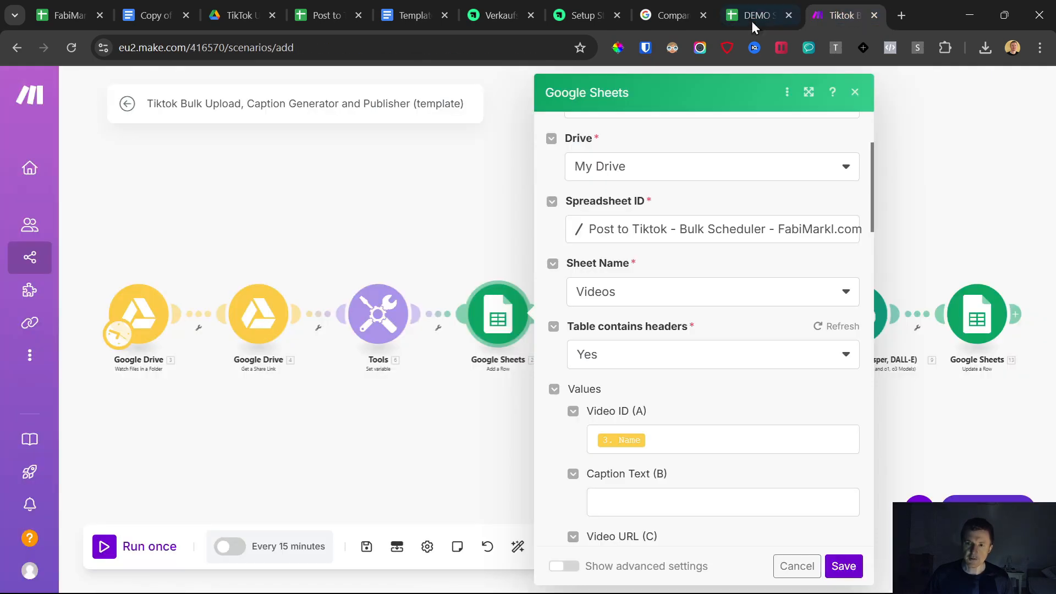
{"action": "left_click", "coordinate": [602, 232]}
{"action": "type", "text": "demo"}
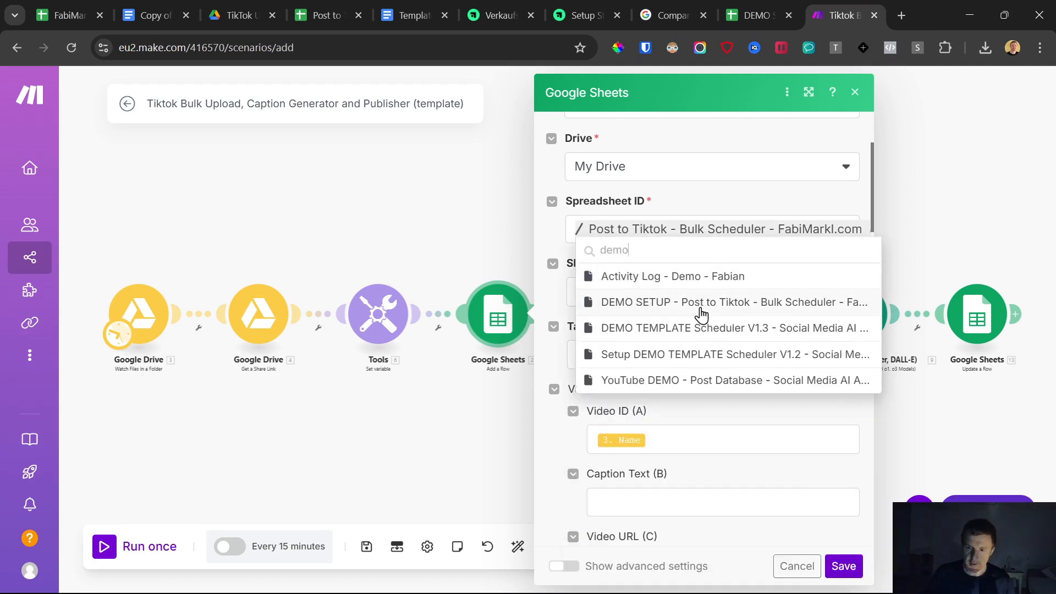
{"action": "left_click", "coordinate": [700, 305]}
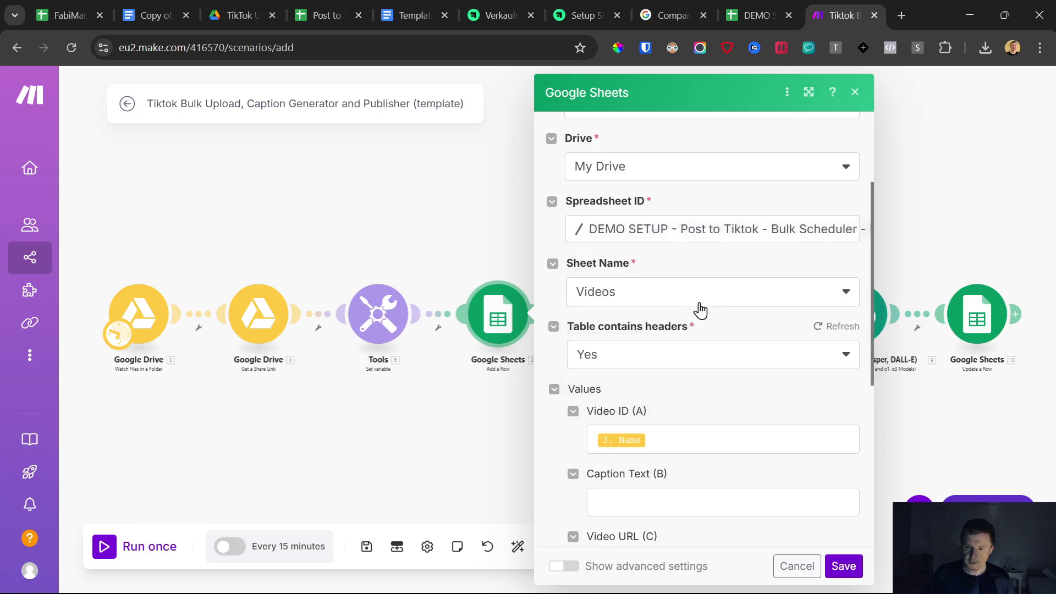
- Select the Videos sheet in the Add a Row module and save the module settings
{"action": "scroll", "coordinate": [620, 328], "scroll_direction": "down", "scroll_amount": 2}
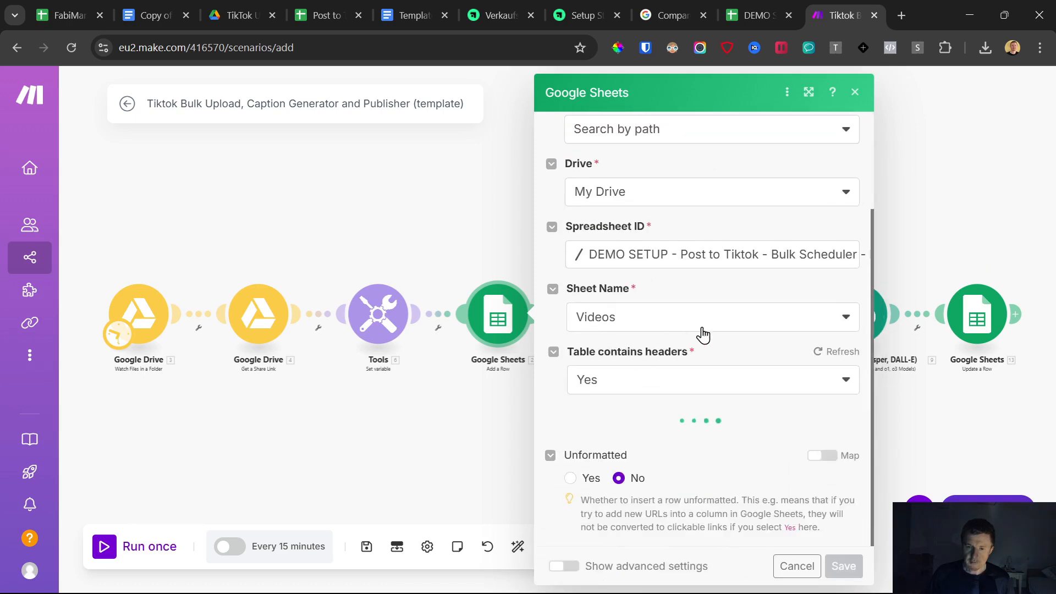
{"action": "left_click", "coordinate": [654, 329]}
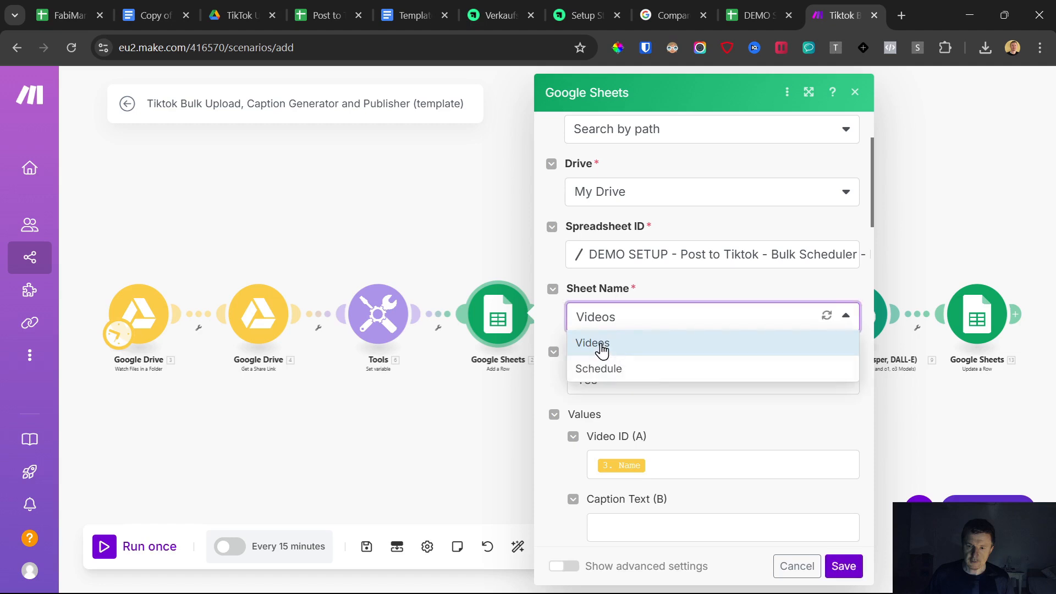
{"action": "left_click", "coordinate": [616, 346]}
{"action": "scroll", "coordinate": [664, 348], "scroll_direction": "down", "scroll_amount": 4}
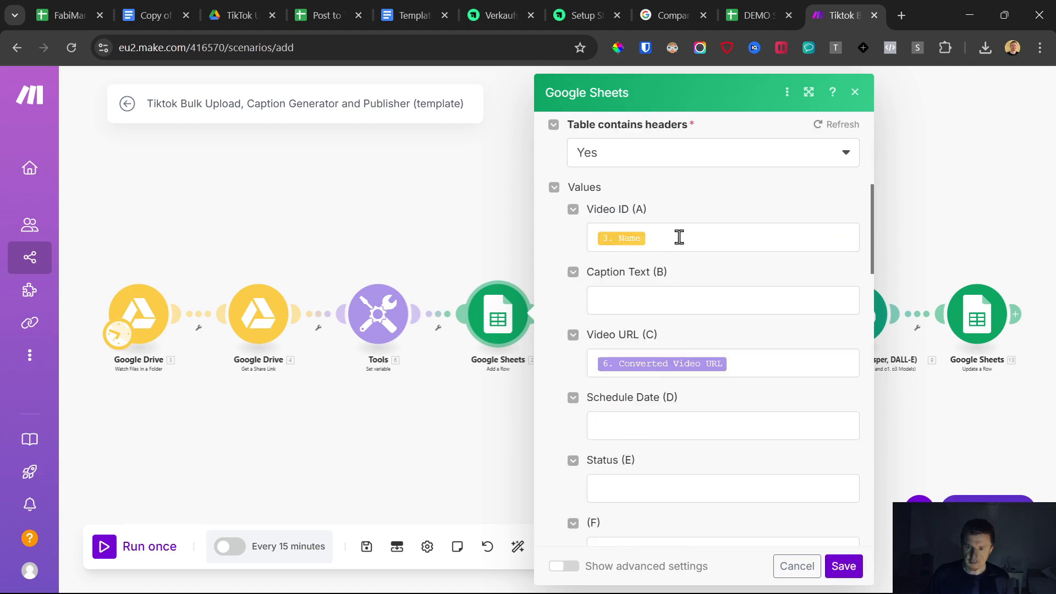
{"action": "scroll", "coordinate": [710, 412], "scroll_direction": "down", "scroll_amount": 4}
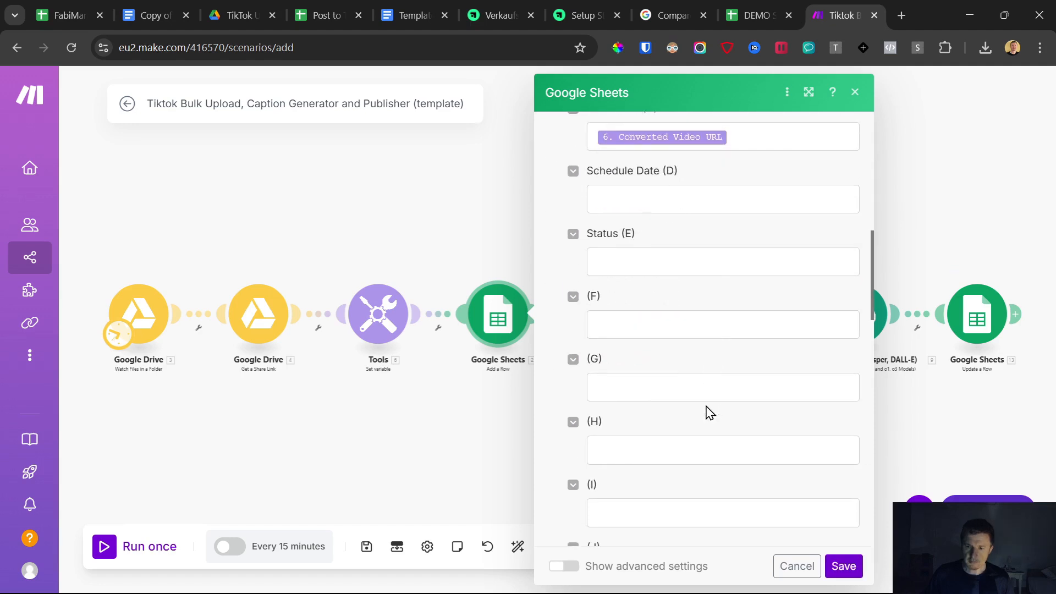
{"action": "left_click", "coordinate": [842, 565]}
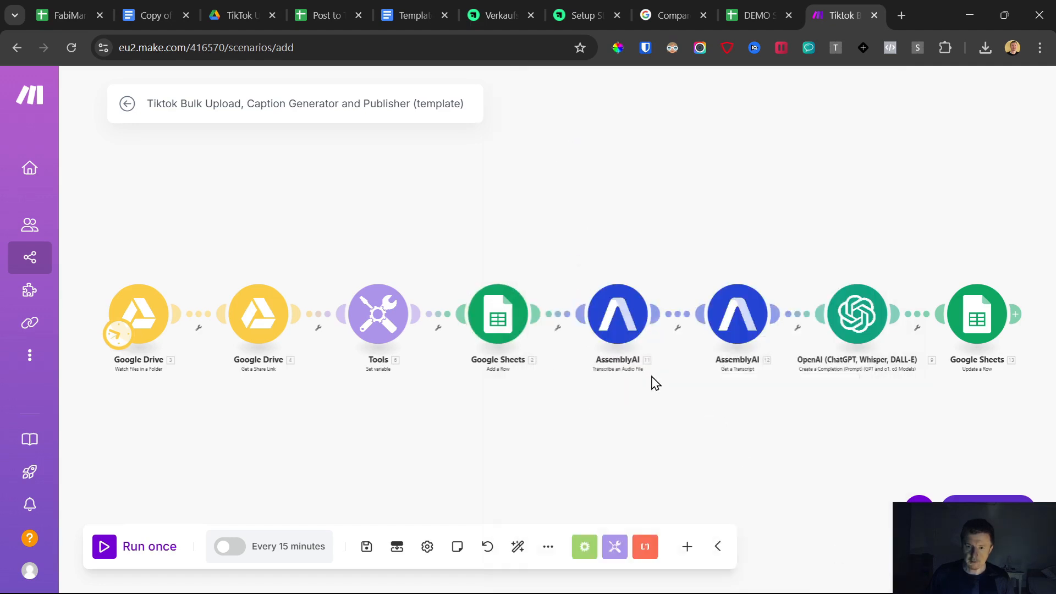
- Review the AssemblyAI transcribe module's settings and the spreadsheet's Videos sheet columns
{"action": "left_click", "coordinate": [616, 312]}
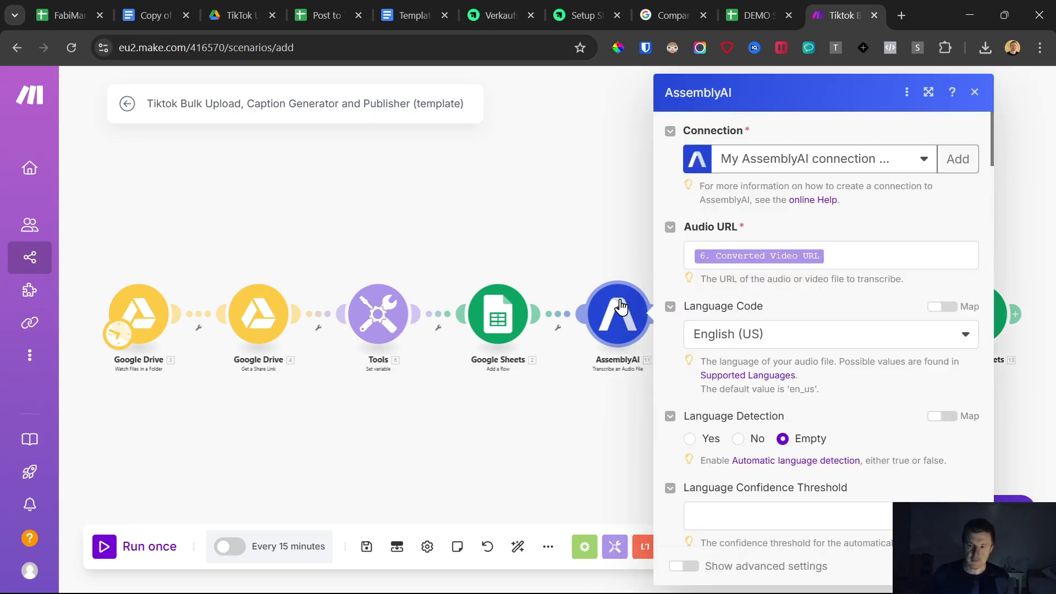
{"action": "left_click", "coordinate": [599, 231]}
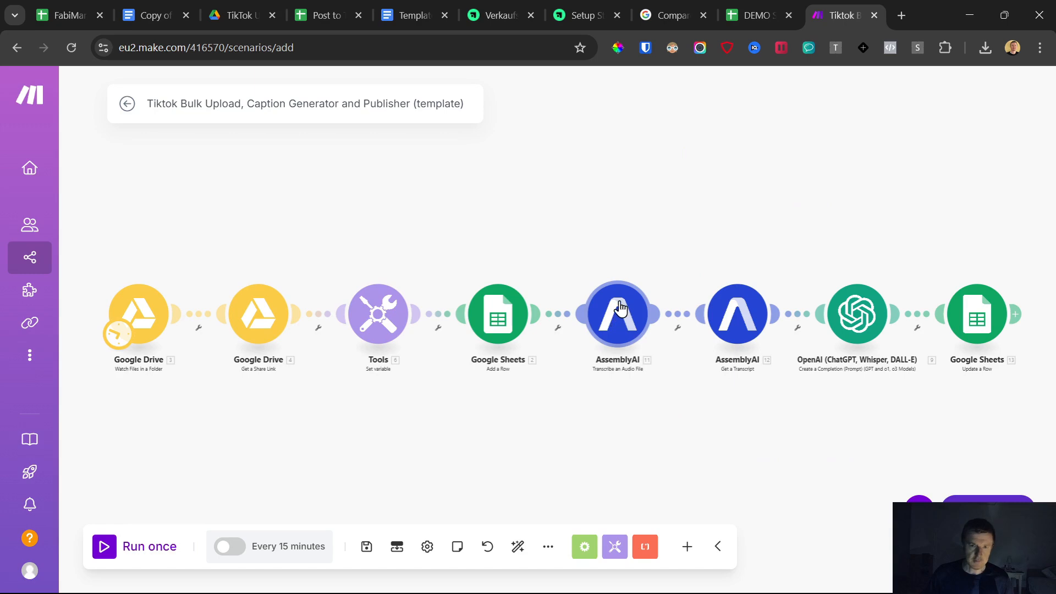
{"action": "left_click", "coordinate": [760, 7]}
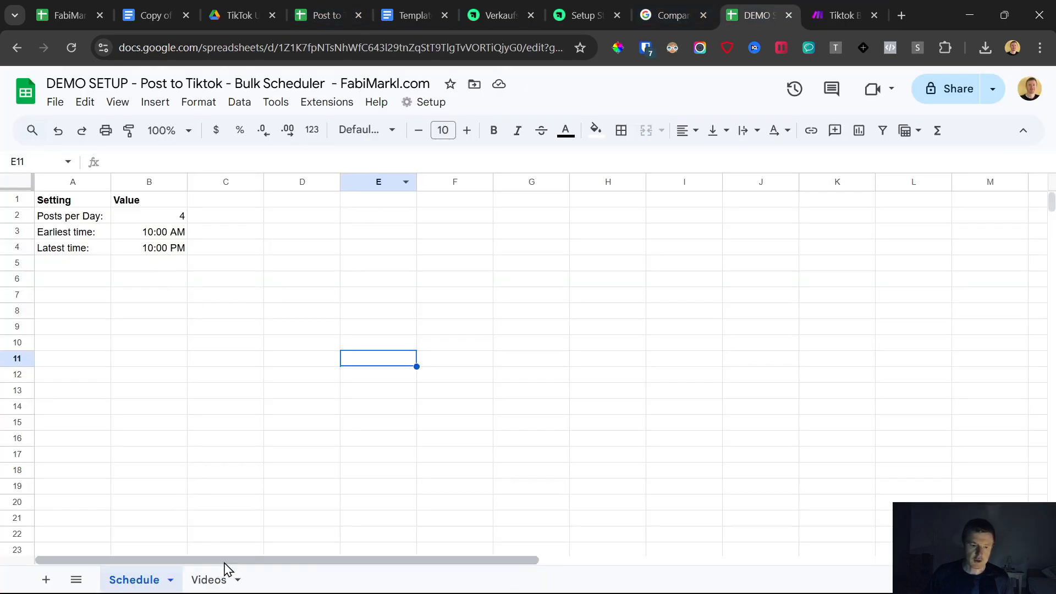
{"action": "left_click", "coordinate": [235, 580]}
{"action": "left_click_drag", "start_coordinate": [220, 220], "coordinate": [223, 379]}
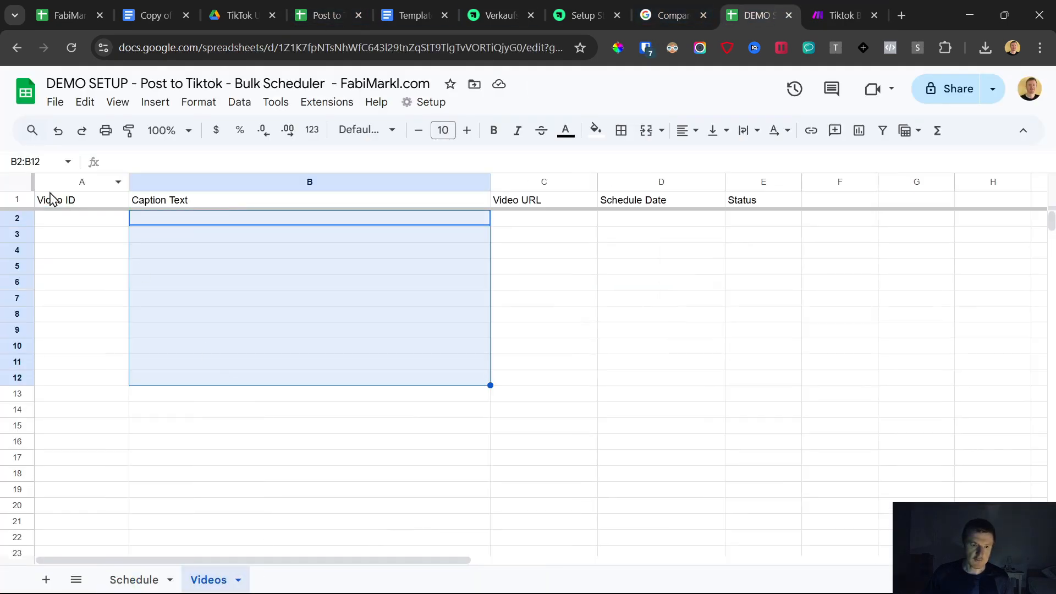
{"action": "left_click", "coordinate": [840, 15]}
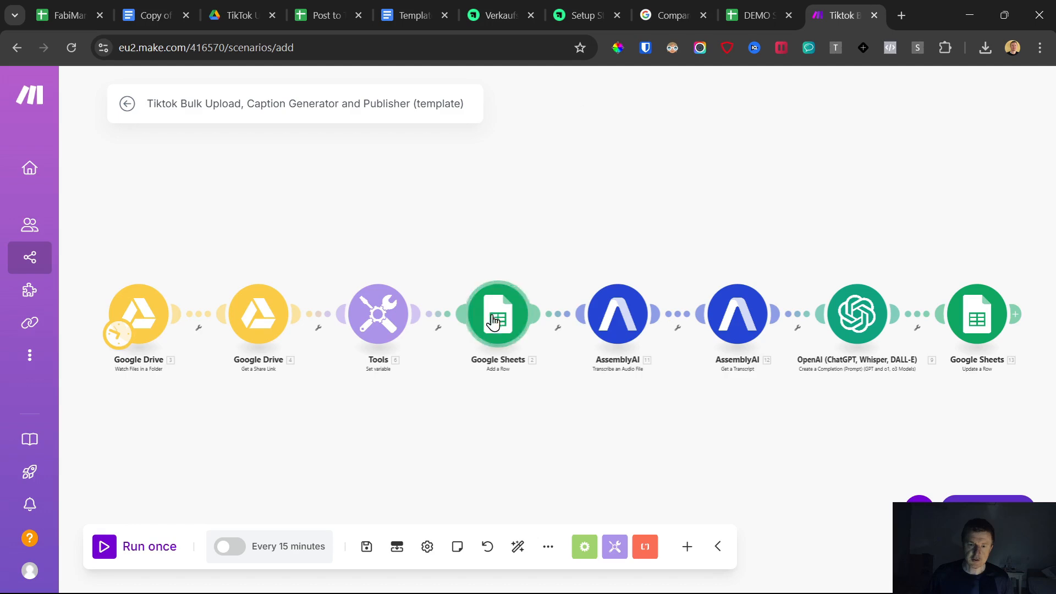
- Open the AssemblyAI website from the course setup page's link in a new tab
{"action": "left_click", "coordinate": [409, 2]}
{"action": "left_click", "coordinate": [593, 2]}
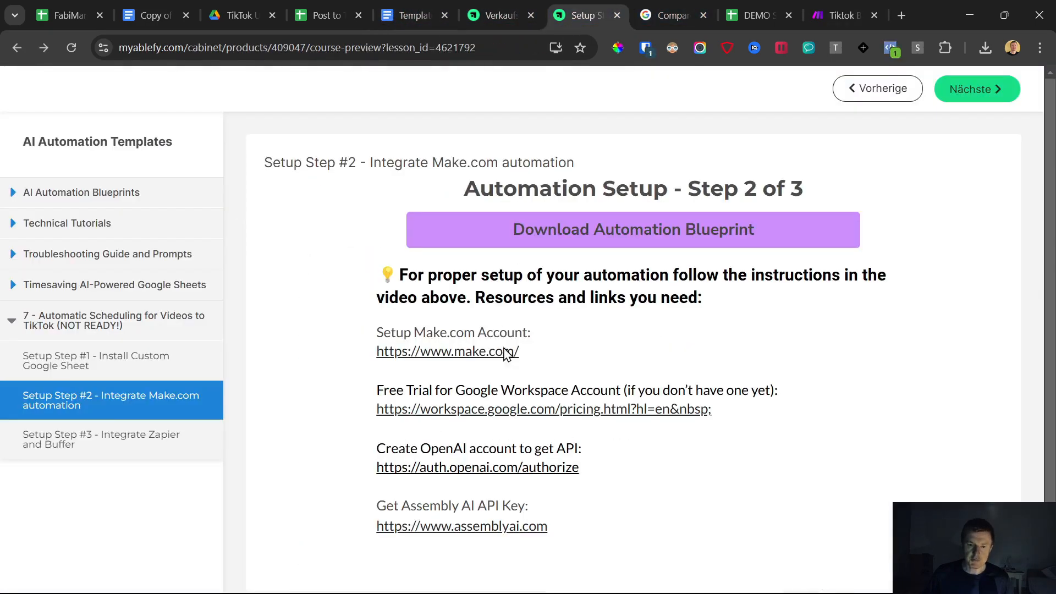
{"action": "right_click", "coordinate": [464, 532]}
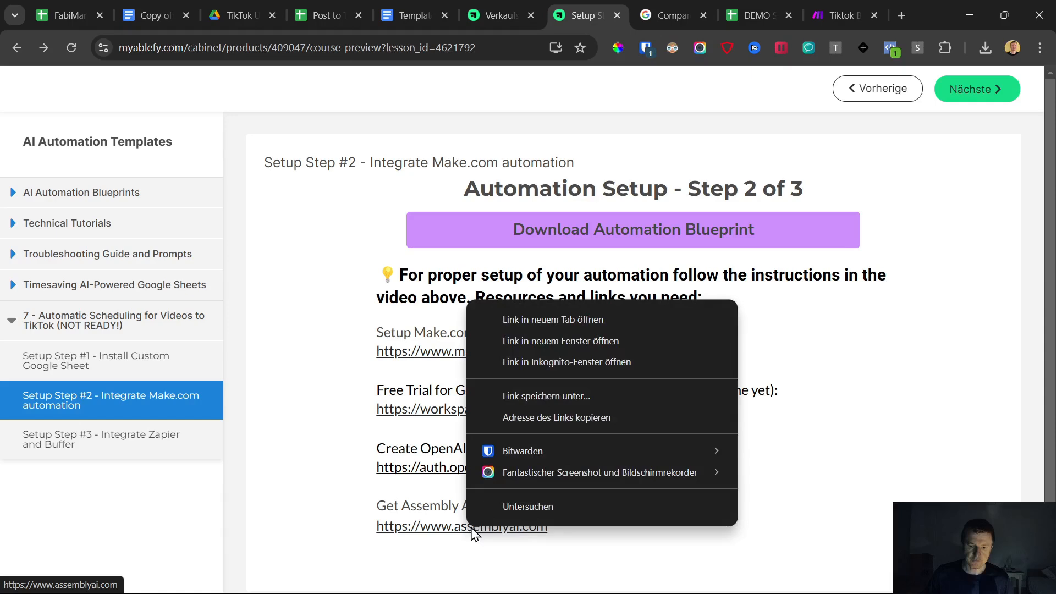
{"action": "left_click", "coordinate": [550, 314]}
{"action": "left_click", "coordinate": [831, 12]}
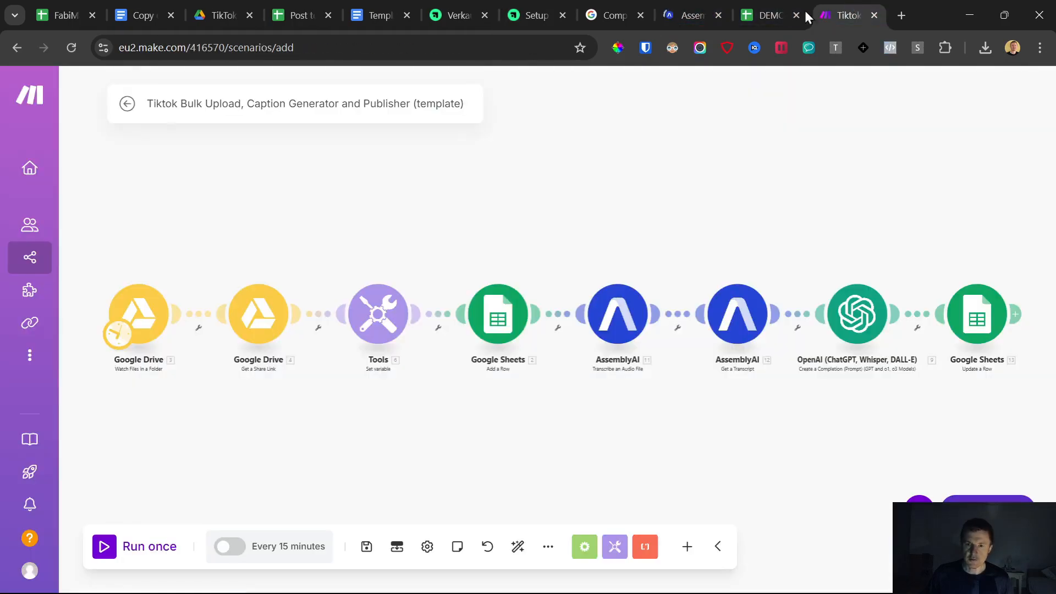
- Start adding a new AssemblyAI connection in the transcribe module and focus its API key field
{"action": "left_click", "coordinate": [632, 347]}
{"action": "left_click", "coordinate": [956, 159]}
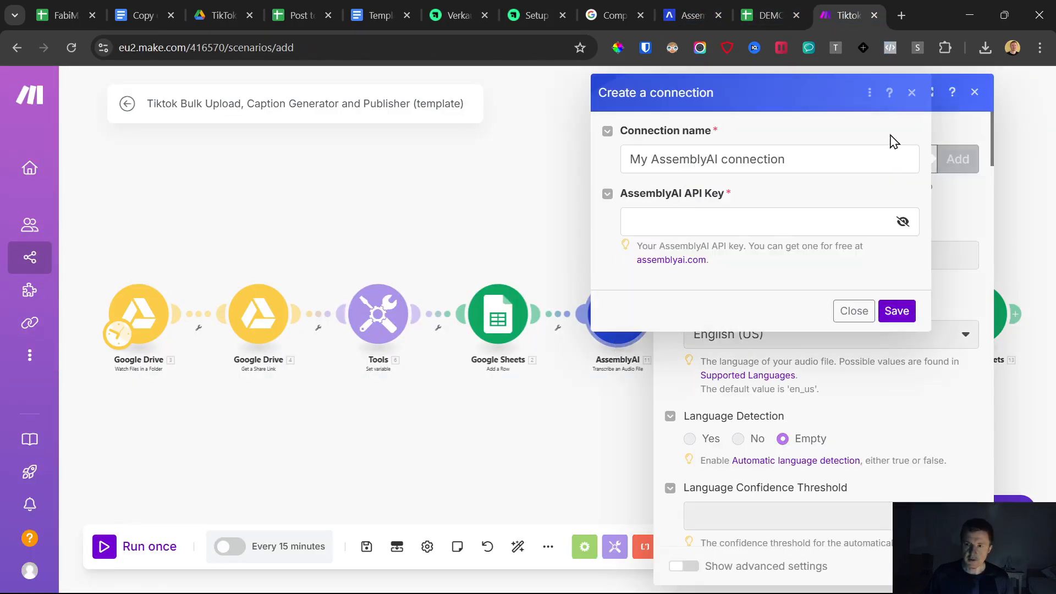
{"action": "left_click", "coordinate": [666, 226]}
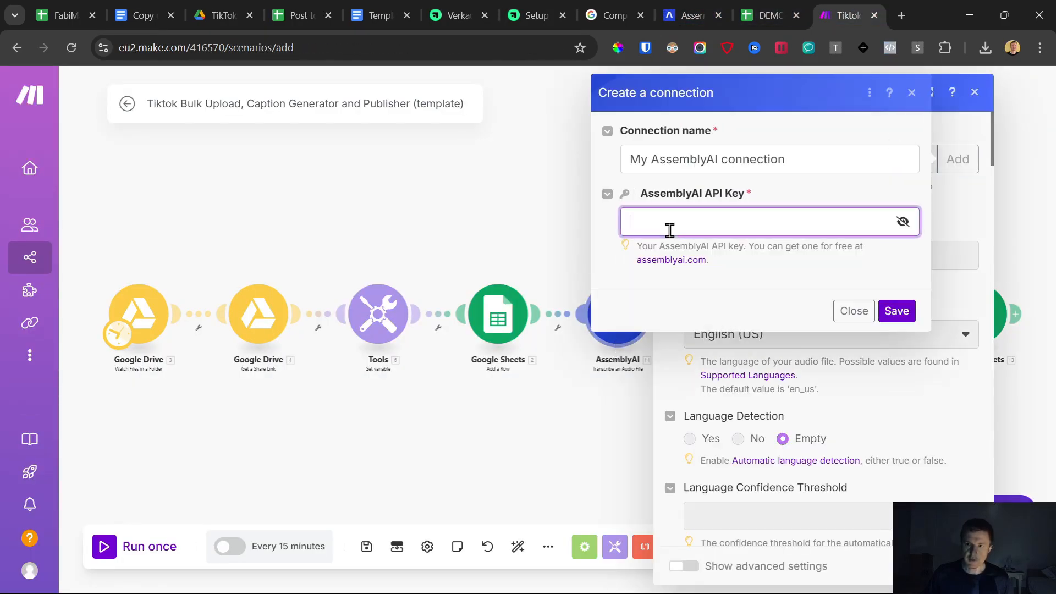
- Log in to AssemblyAI and find the API key section on the dashboard
{"action": "left_click", "coordinate": [675, 6]}
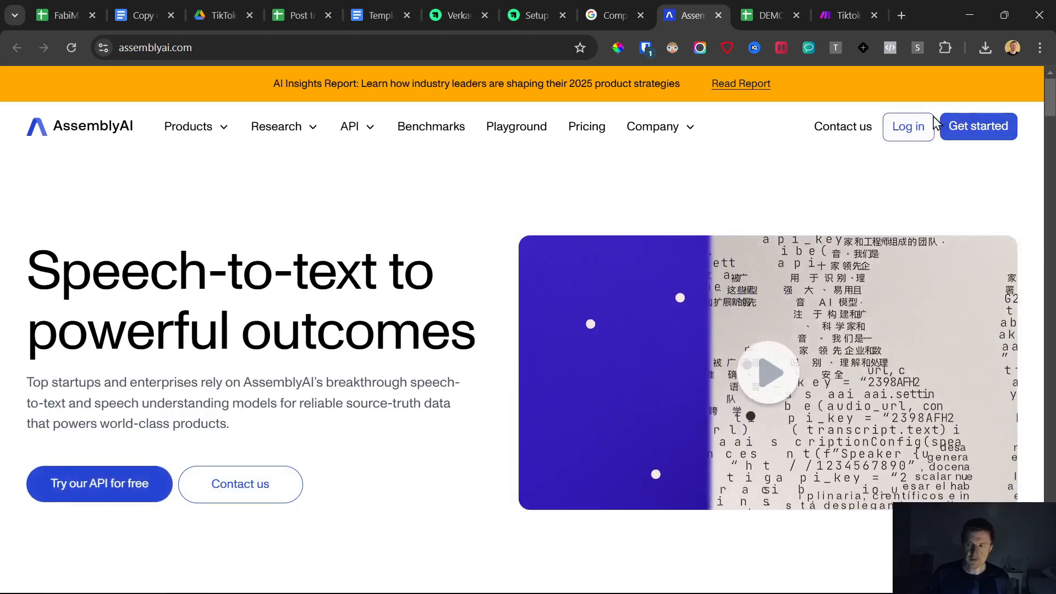
{"action": "left_click", "coordinate": [914, 127]}
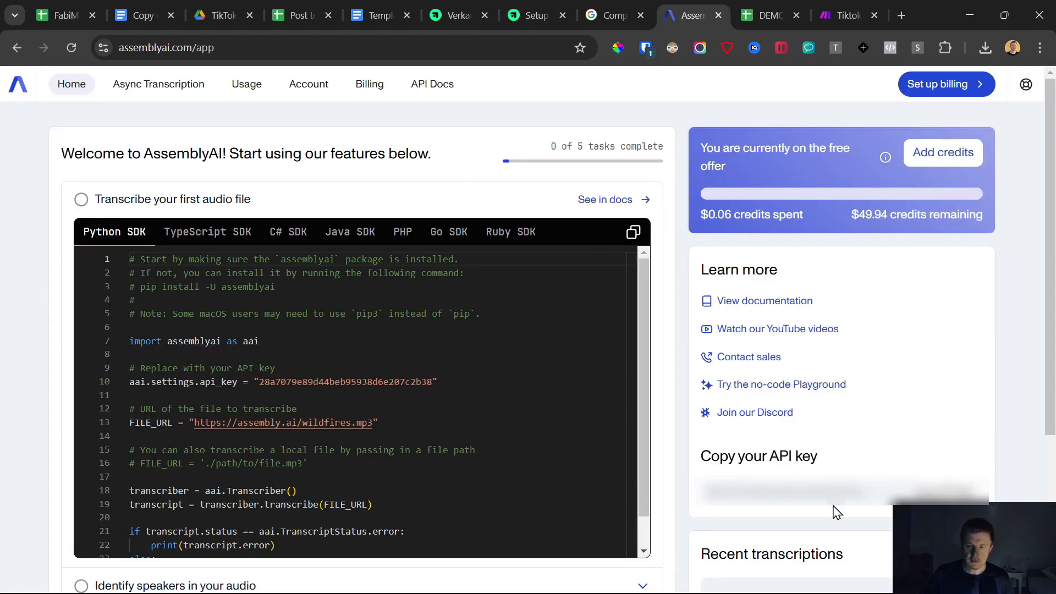
{"action": "left_click_drag", "start_coordinate": [698, 456], "coordinate": [865, 486]}
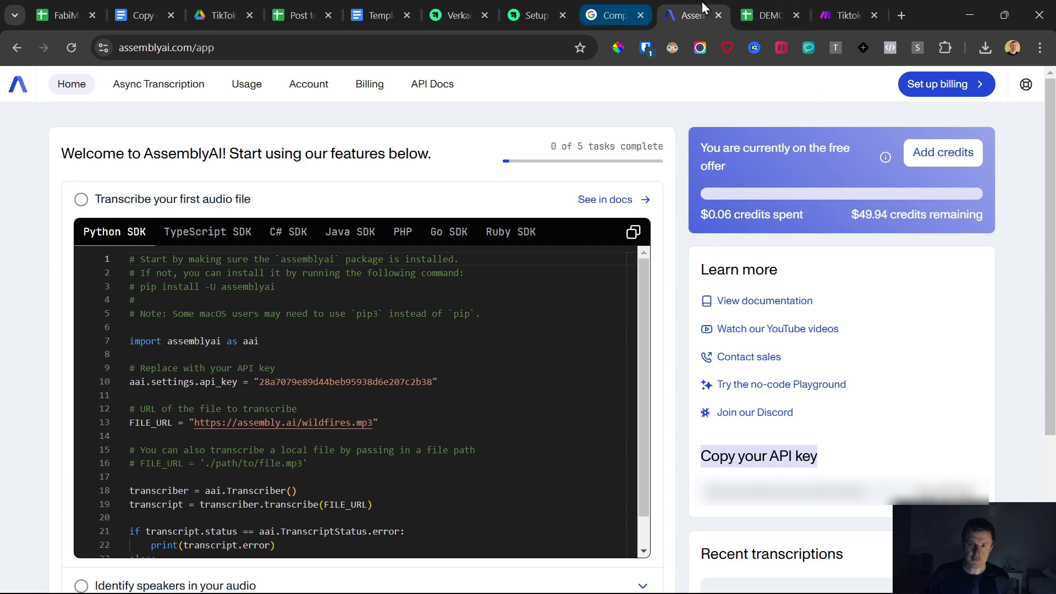
- Close the new AssemblyAI connection dialog without saving
{"action": "left_click", "coordinate": [852, 8]}
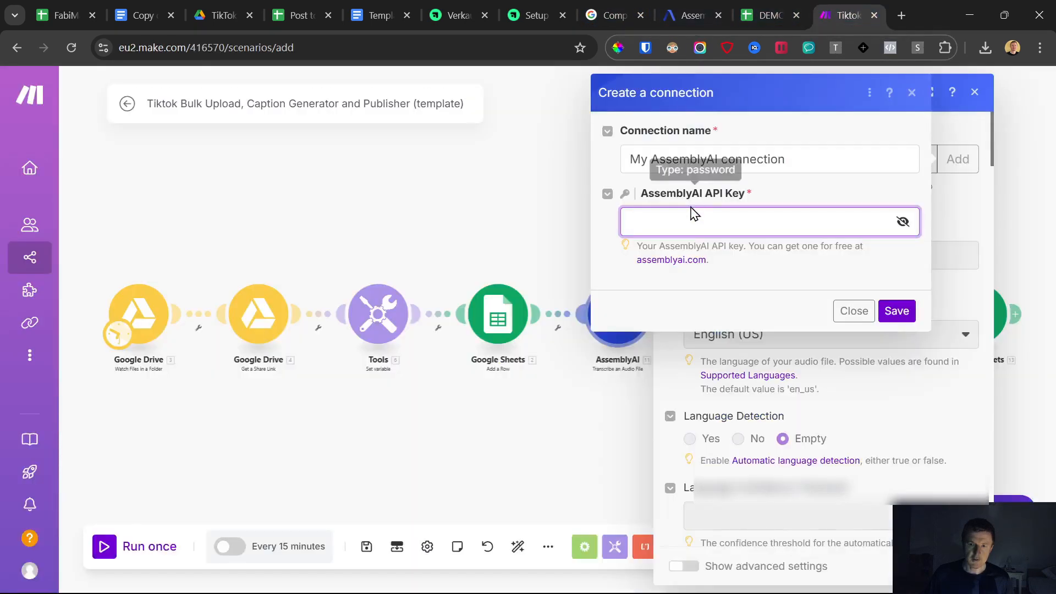
{"action": "left_click", "coordinate": [863, 312]}
- Review the AssemblyAI account's remaining credits and the billing page's speech-to-text rates
{"action": "left_click", "coordinate": [689, 15]}
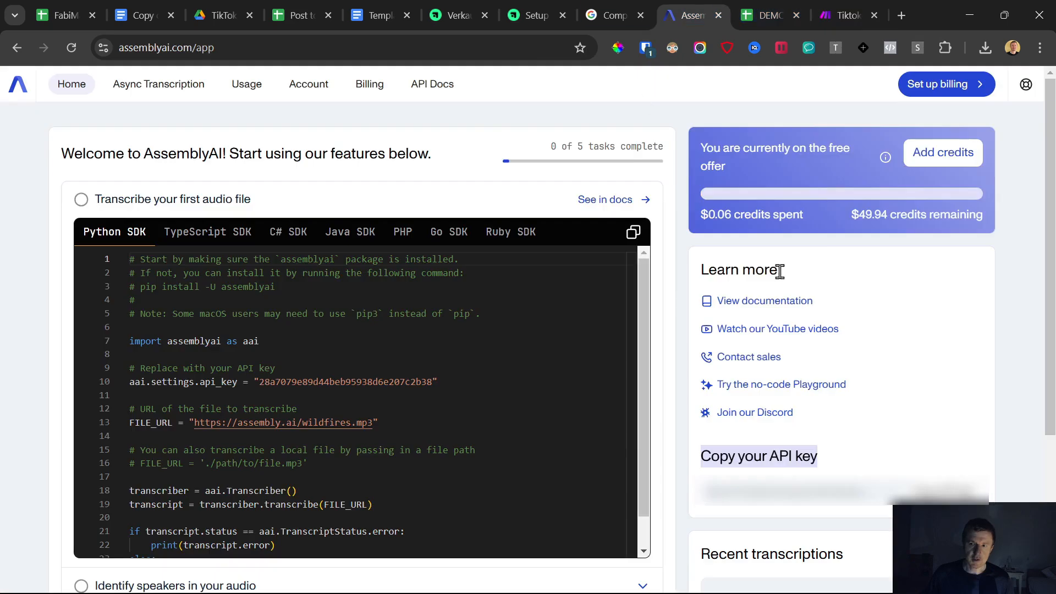
{"action": "left_click_drag", "start_coordinate": [852, 216], "coordinate": [895, 214]}
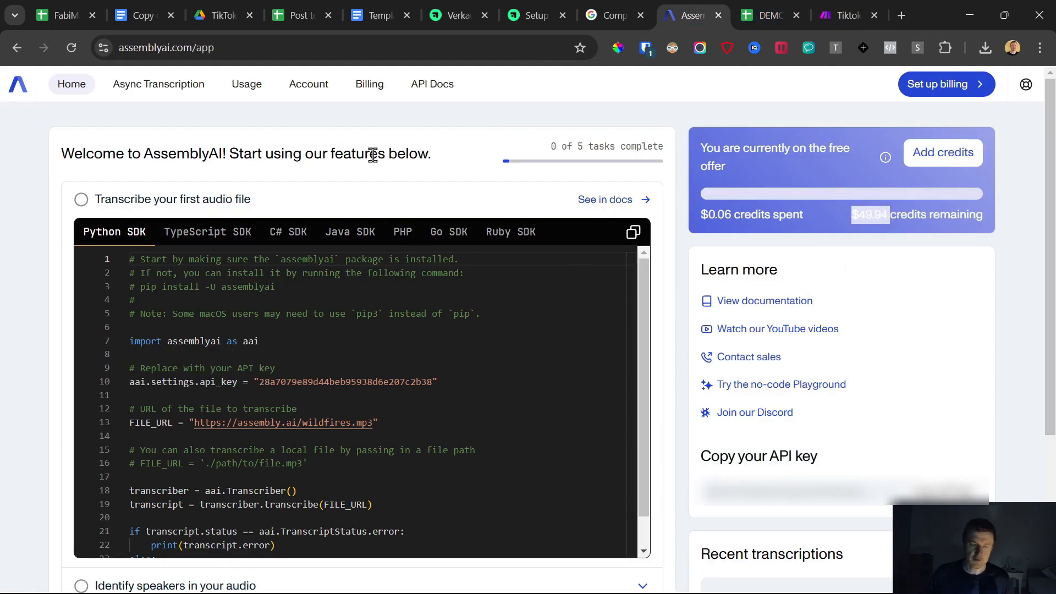
{"action": "left_click", "coordinate": [369, 86]}
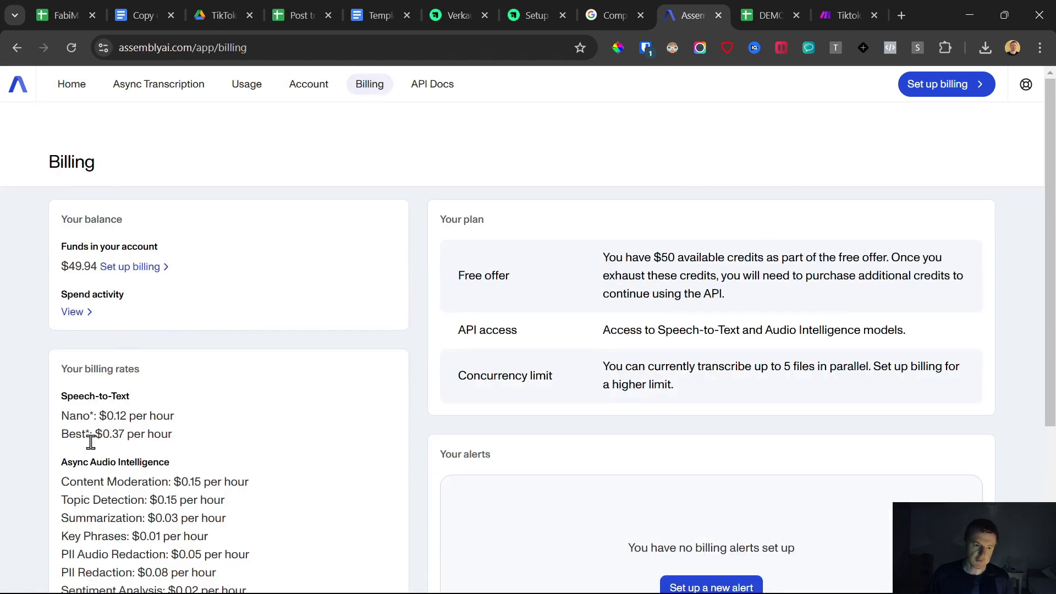
{"action": "left_click_drag", "start_coordinate": [61, 417], "coordinate": [119, 418]}
{"action": "left_click_drag", "start_coordinate": [61, 434], "coordinate": [172, 434]}
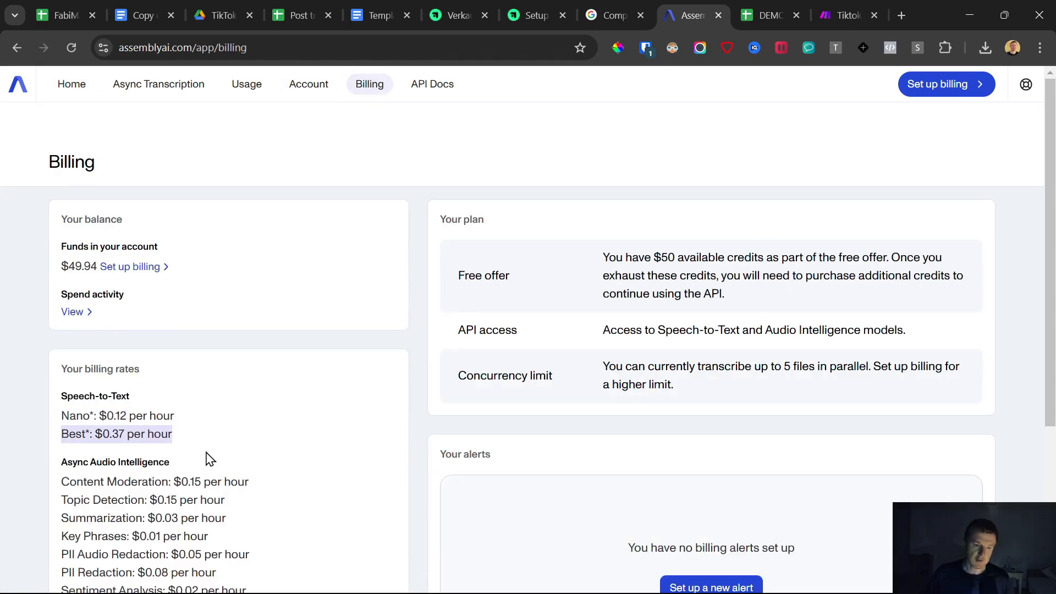
{"action": "left_click", "coordinate": [177, 441]}
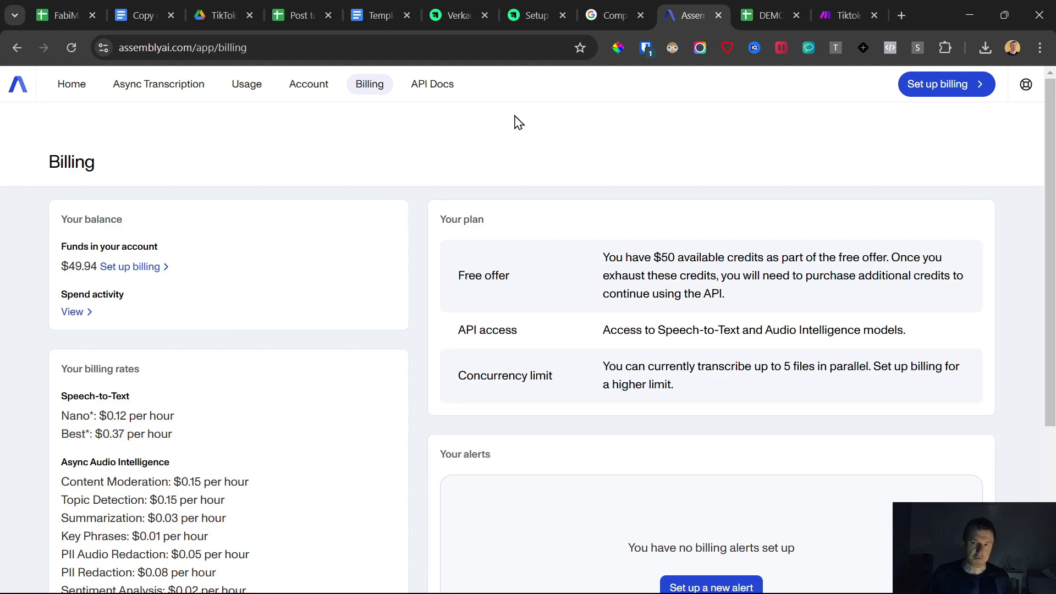
- Close the AssemblyAI browser tab and return to the scenario
{"action": "left_click", "coordinate": [847, 15]}
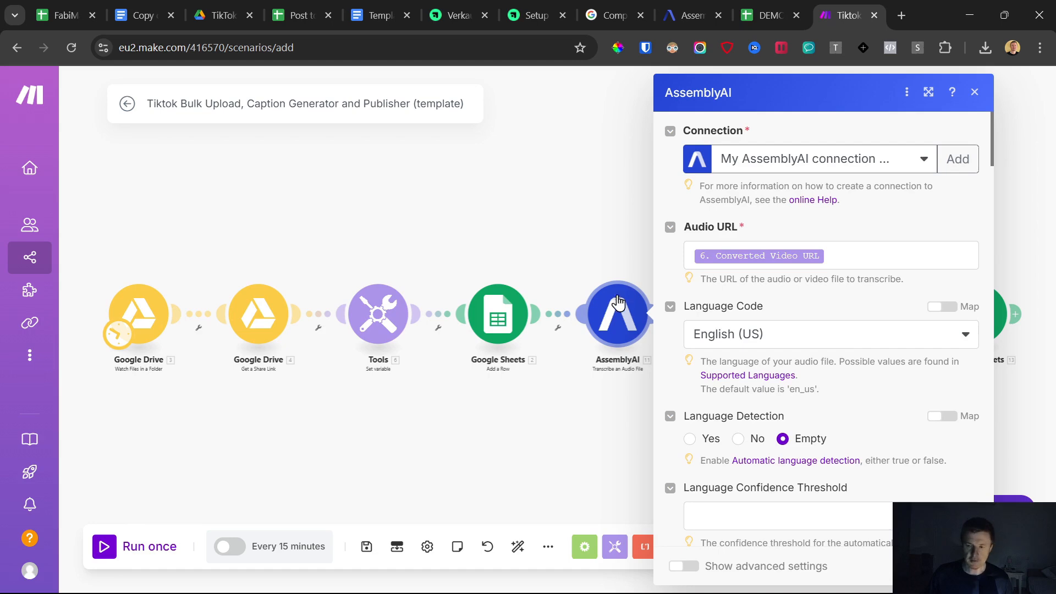
{"action": "left_click", "coordinate": [575, 226]}
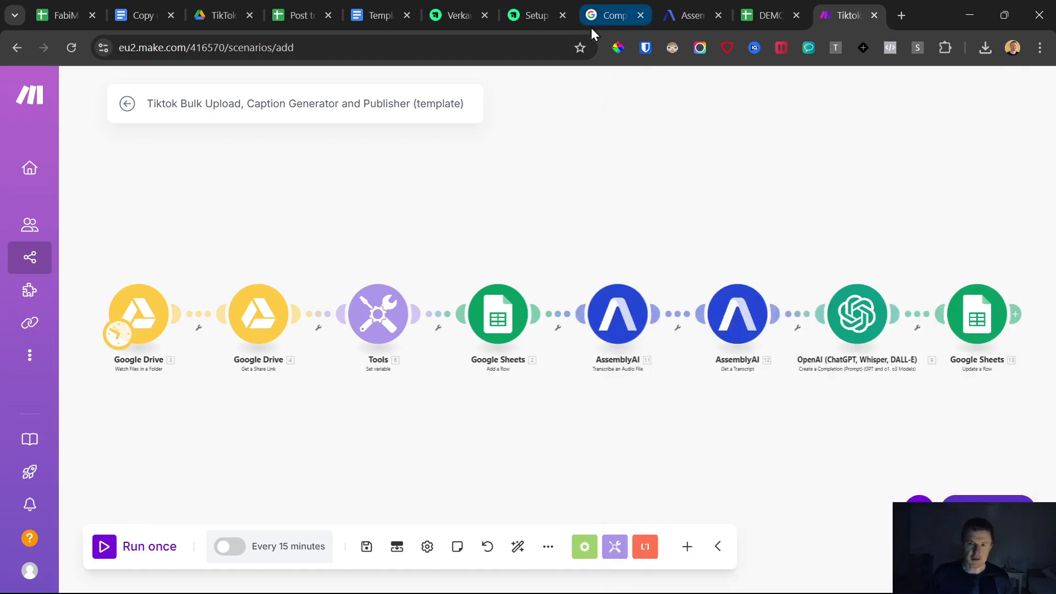
{"action": "left_click", "coordinate": [528, 16]}
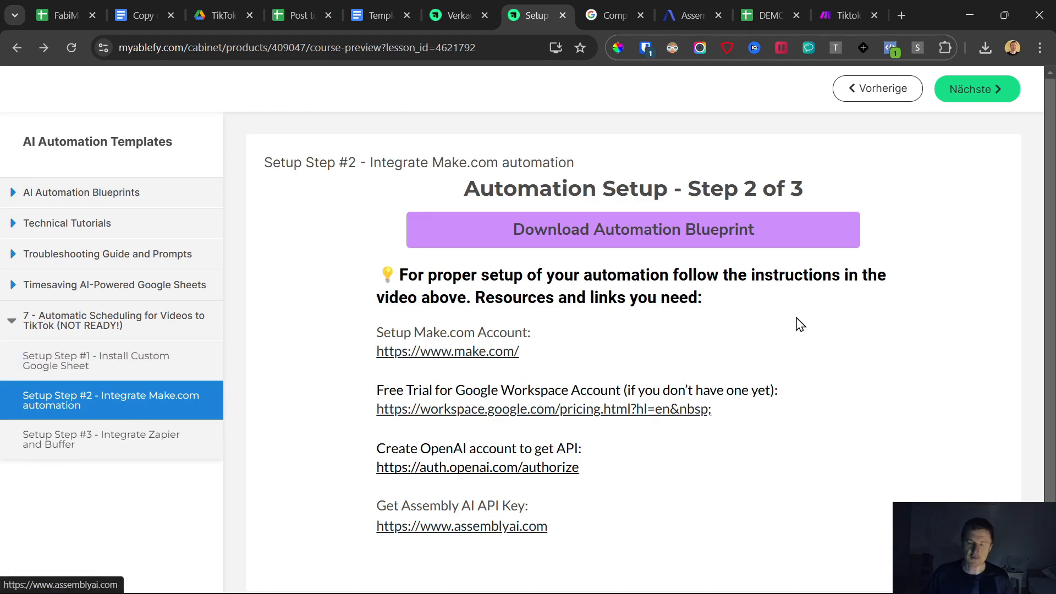
{"action": "left_click", "coordinate": [674, 4]}
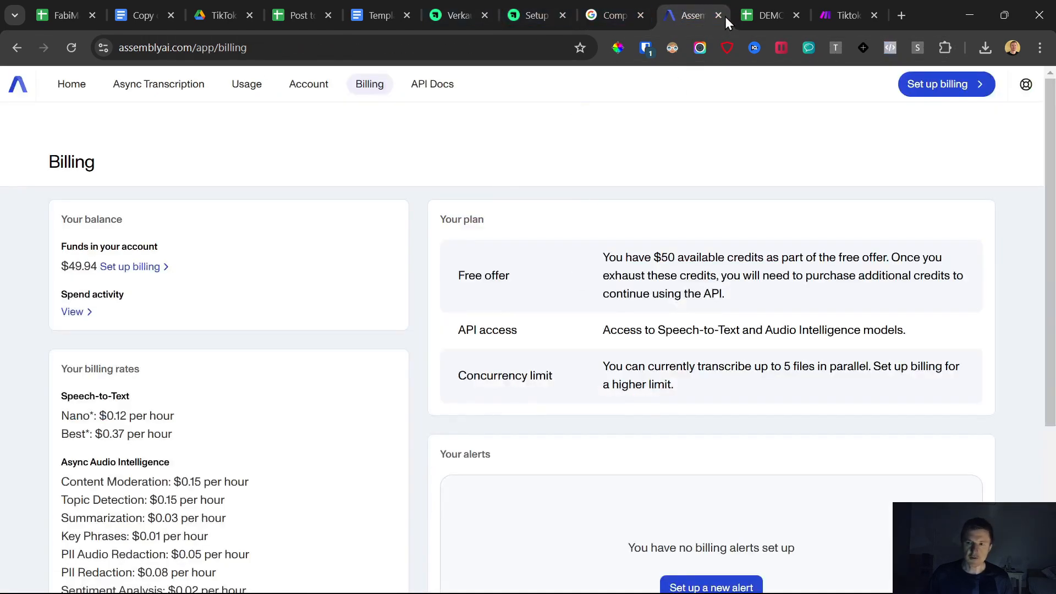
{"action": "left_click", "coordinate": [718, 15]}
{"action": "left_click", "coordinate": [756, 8]}
- Open the AssemblyAI Get a Transcript module to review its connection and Transcript ID mapping
{"action": "left_click", "coordinate": [623, 325]}
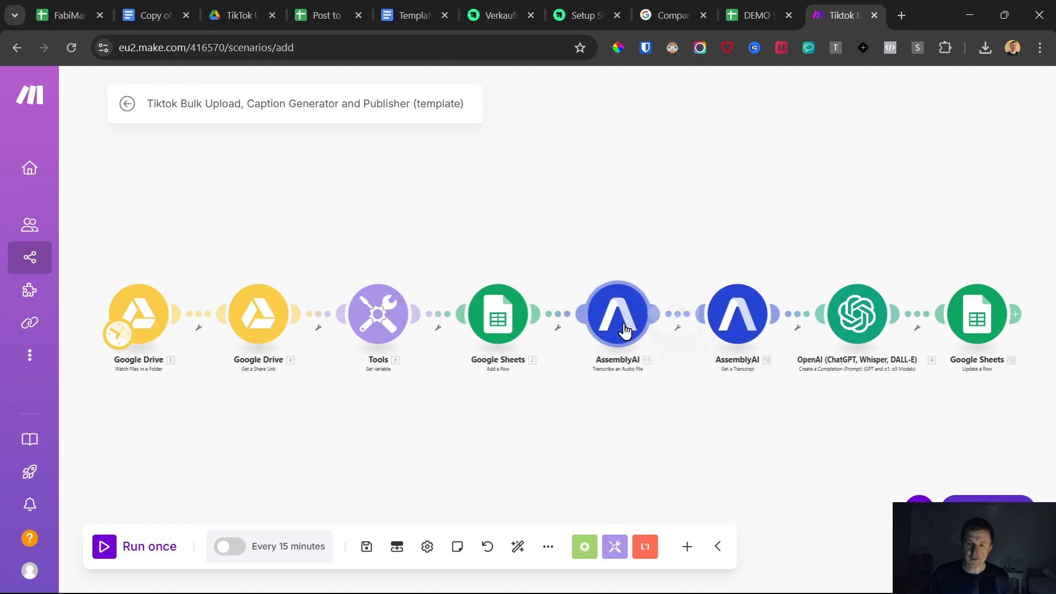
{"action": "left_click", "coordinate": [521, 212]}
{"action": "left_click", "coordinate": [734, 308]}
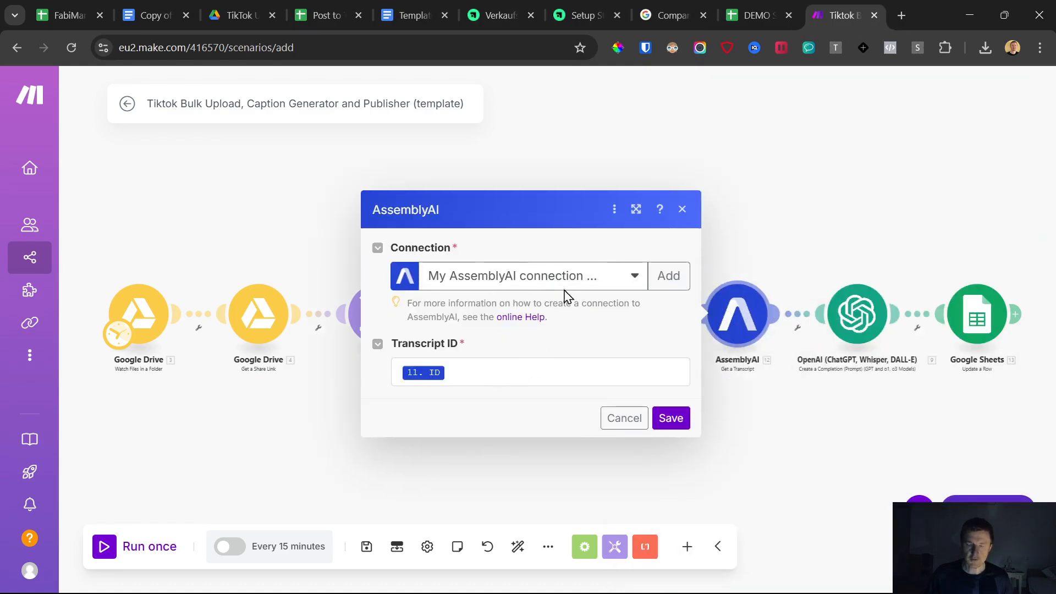
- Close the AssemblyAI module and open the OpenAI module to set up its connection
{"action": "left_click", "coordinate": [613, 416]}
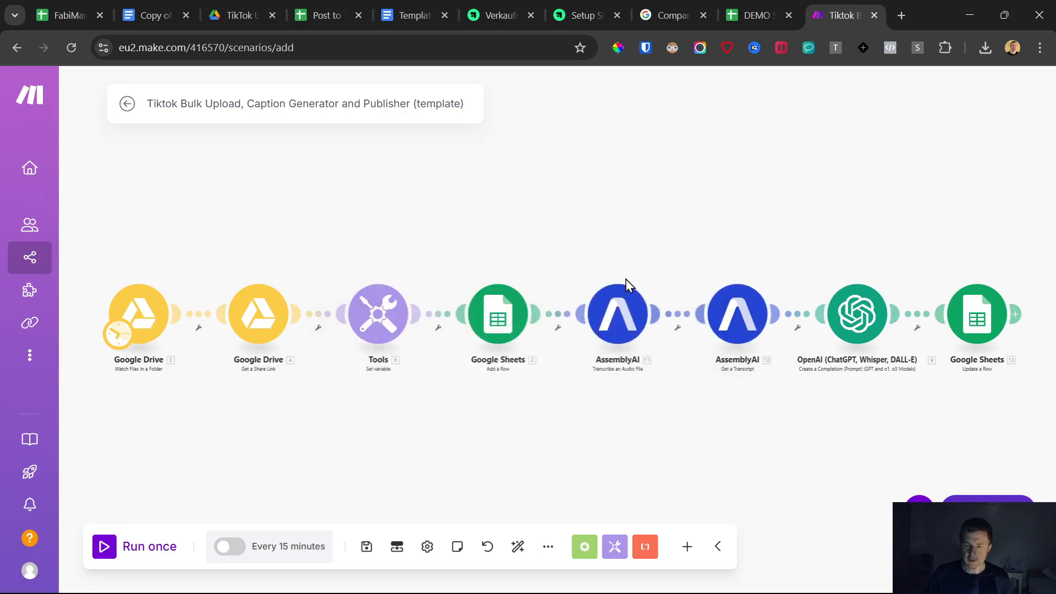
{"action": "left_click", "coordinate": [855, 319]}
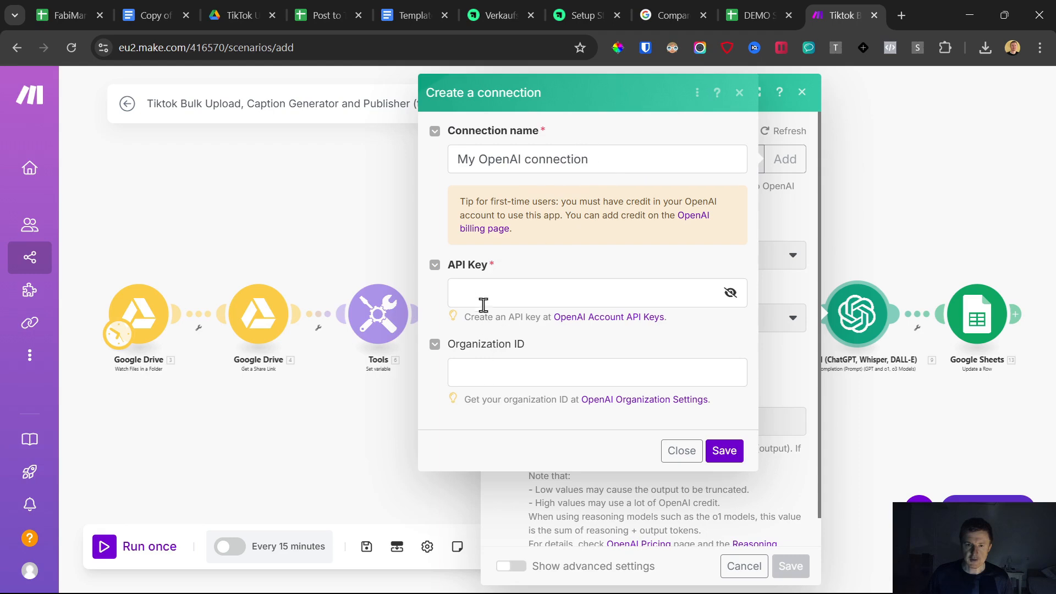
{"action": "left_click", "coordinate": [681, 450]}
- Browse the course's Technical Tutorials section for the OpenAI API key guide
{"action": "left_click", "coordinate": [591, 2]}
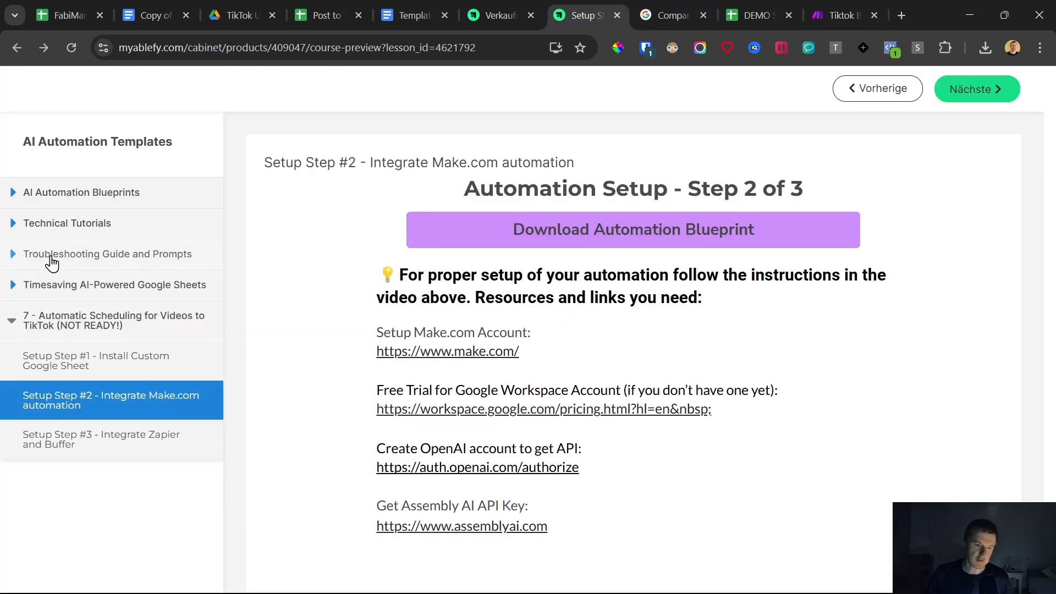
{"action": "left_click", "coordinate": [48, 225]}
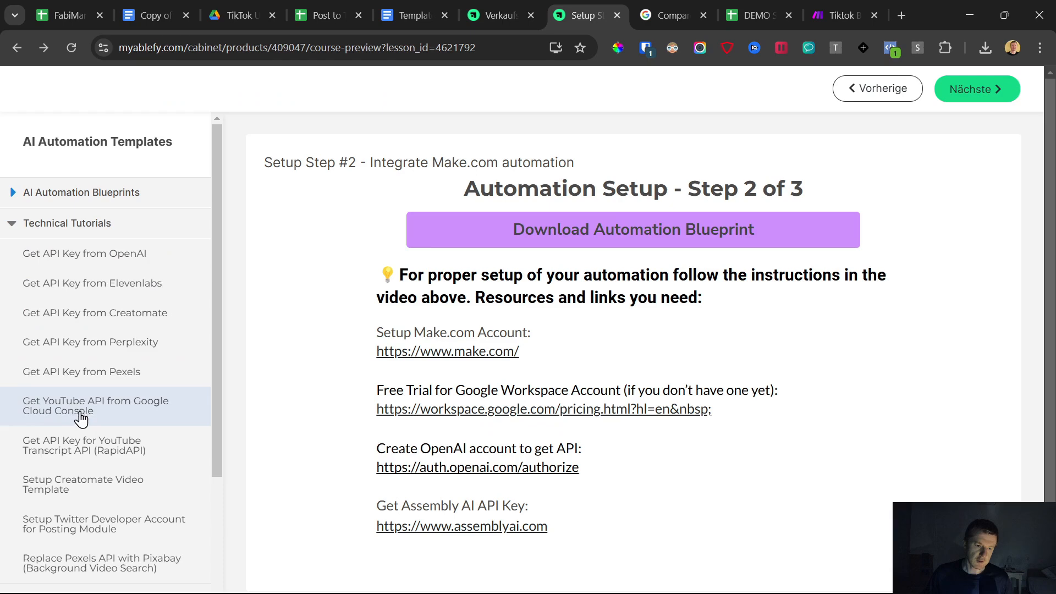
{"action": "left_click", "coordinate": [81, 226]}
- Save the new OpenAI connection in the OpenAI module and scroll through its settings
{"action": "left_click", "coordinate": [841, 15]}
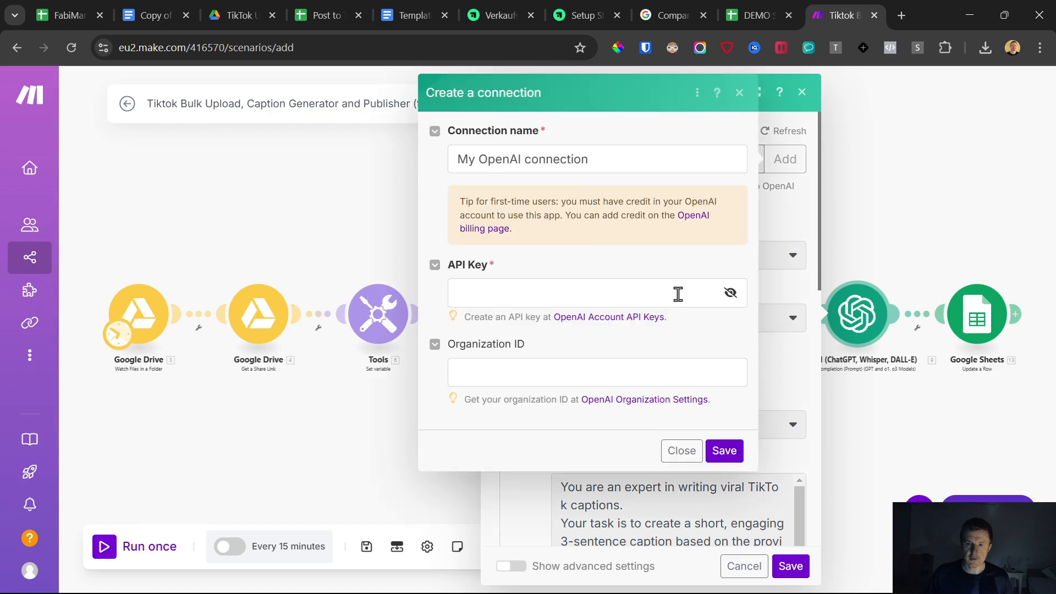
{"action": "left_click", "coordinate": [723, 452]}
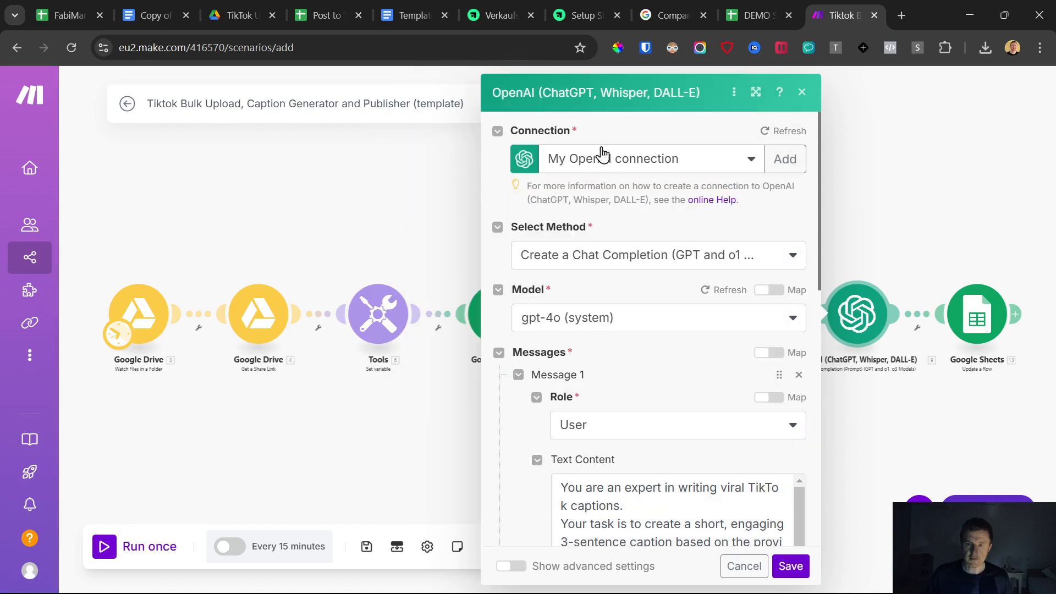
{"action": "scroll", "coordinate": [645, 317], "scroll_direction": "down", "scroll_amount": 5}
{"action": "scroll", "coordinate": [645, 304], "scroll_direction": "up", "scroll_amount": 3}
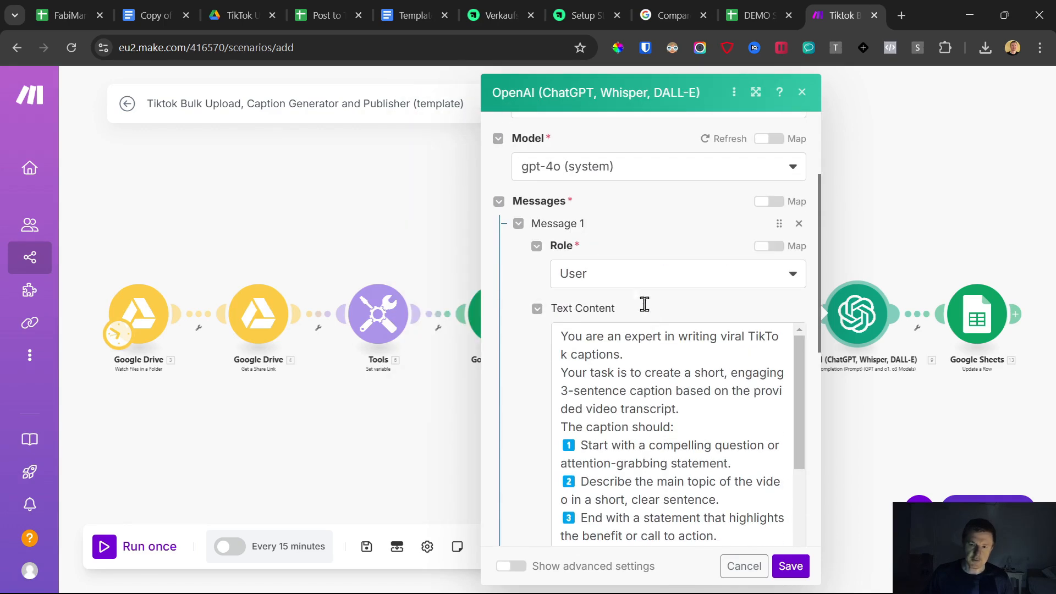
{"action": "scroll", "coordinate": [600, 385], "scroll_direction": "down", "scroll_amount": 10}
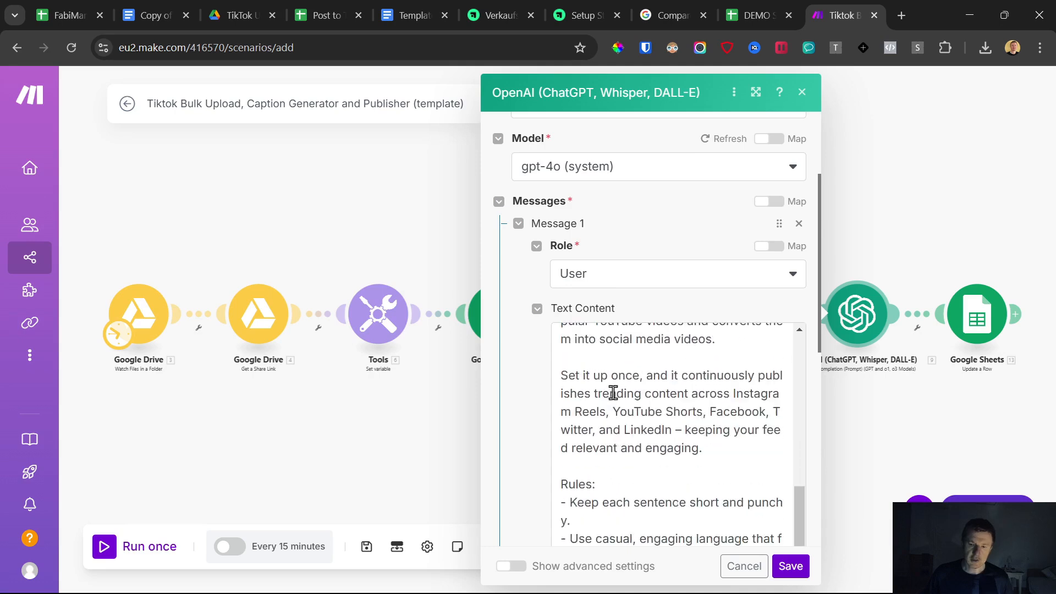
- Review the caption prompt with the mapped transcript Text and save the OpenAI module
{"action": "left_click", "coordinate": [637, 422]}
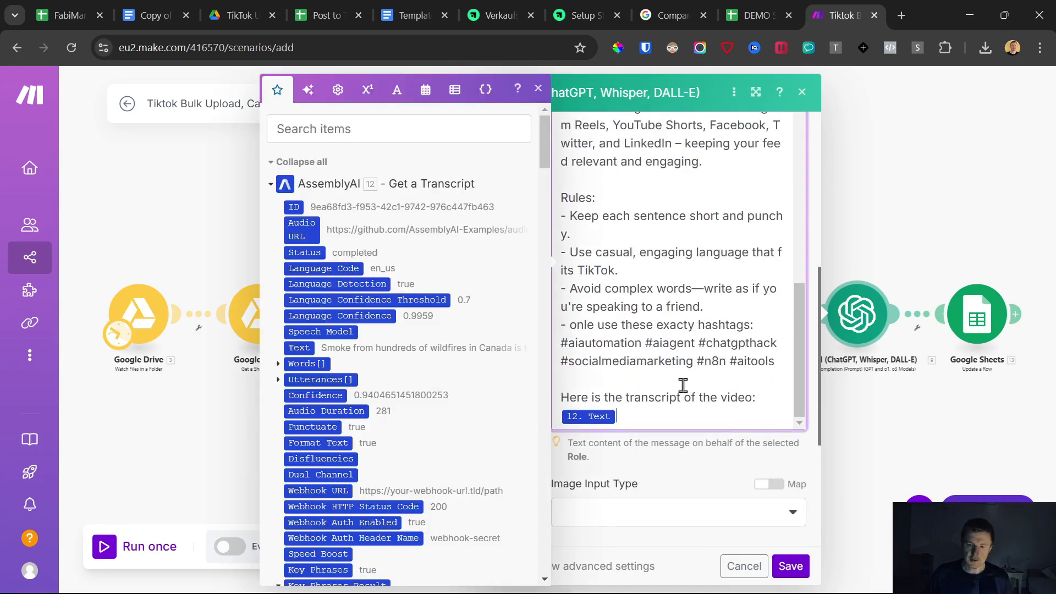
{"action": "left_click_drag", "start_coordinate": [680, 414], "coordinate": [604, 227]}
{"action": "scroll", "coordinate": [697, 305], "scroll_direction": "up", "scroll_amount": 8}
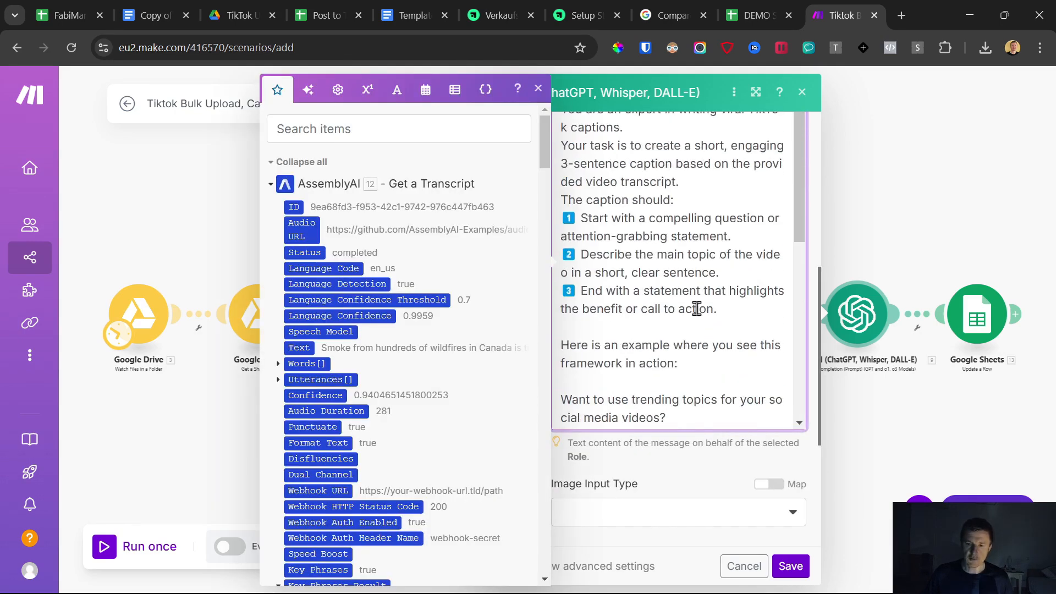
{"action": "scroll", "coordinate": [648, 182], "scroll_direction": "up", "scroll_amount": 4}
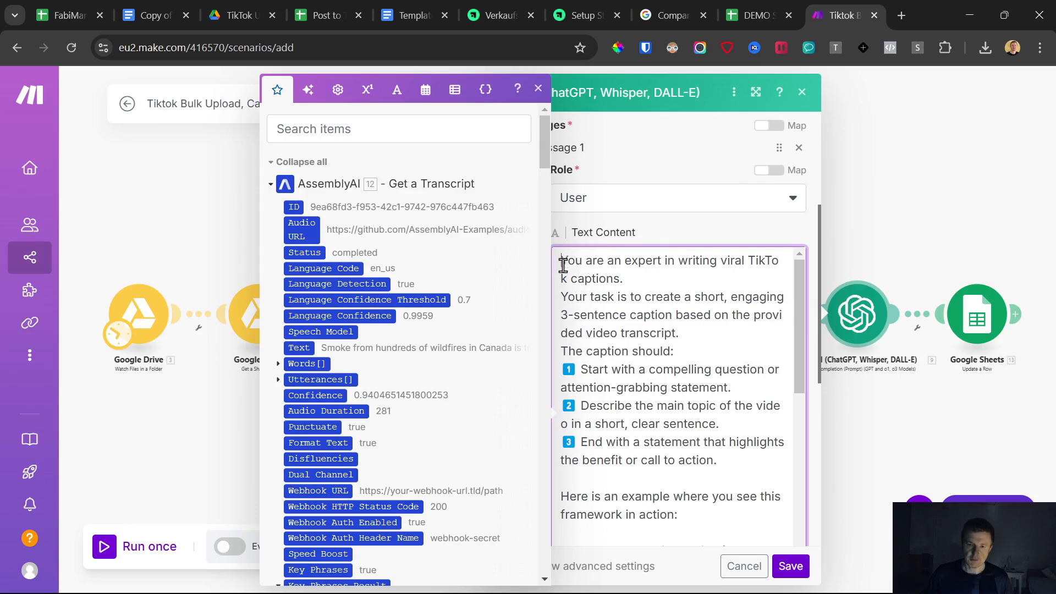
{"action": "left_click_drag", "start_coordinate": [563, 266], "coordinate": [678, 400]}
{"action": "left_click", "coordinate": [698, 235]}
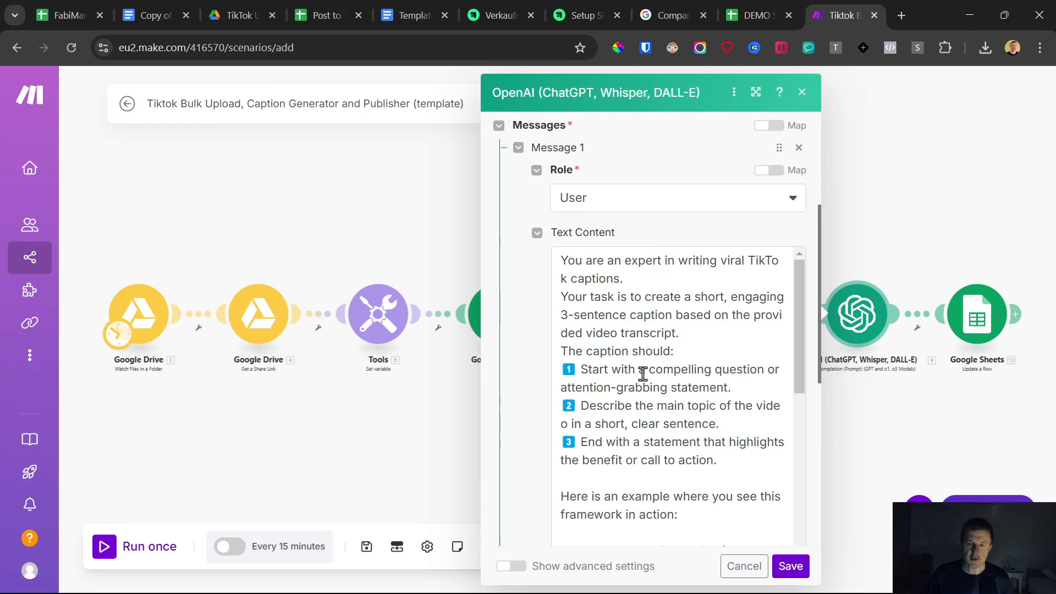
{"action": "scroll", "coordinate": [642, 374], "scroll_direction": "down", "scroll_amount": 8}
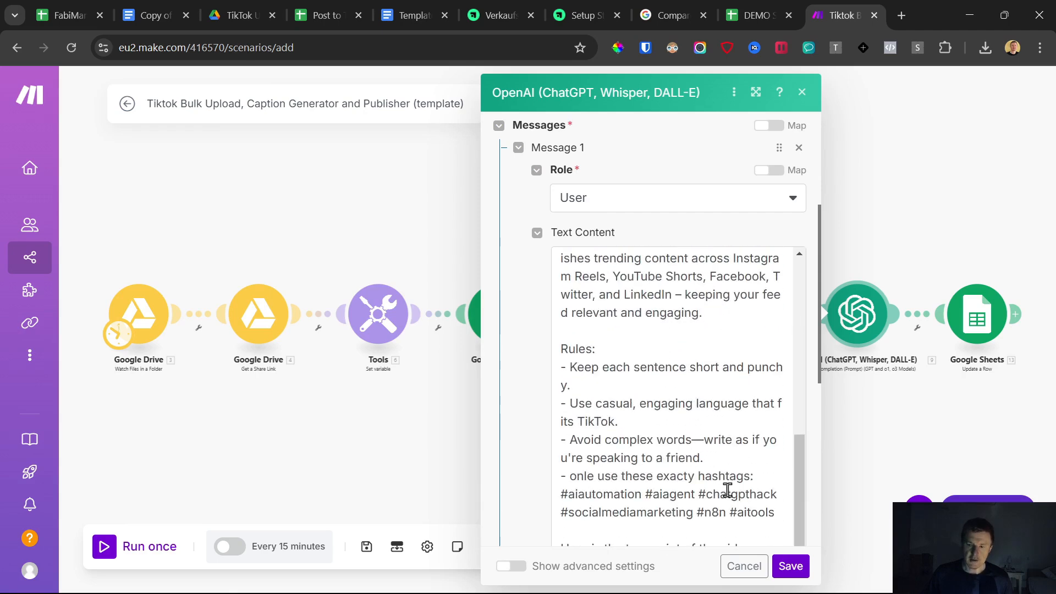
{"action": "left_click", "coordinate": [791, 566]}
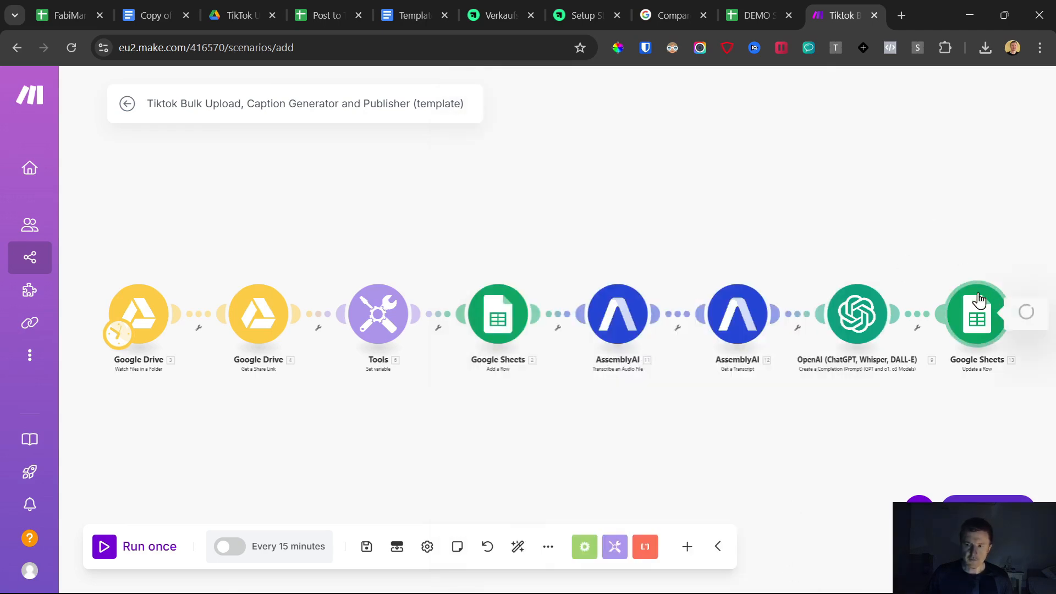
- Set the Update a Row module's spreadsheet to DEMO SETUP - Post to Tiktok - Bulk Scheduler by searching for setup
{"action": "left_click", "coordinate": [977, 302]}
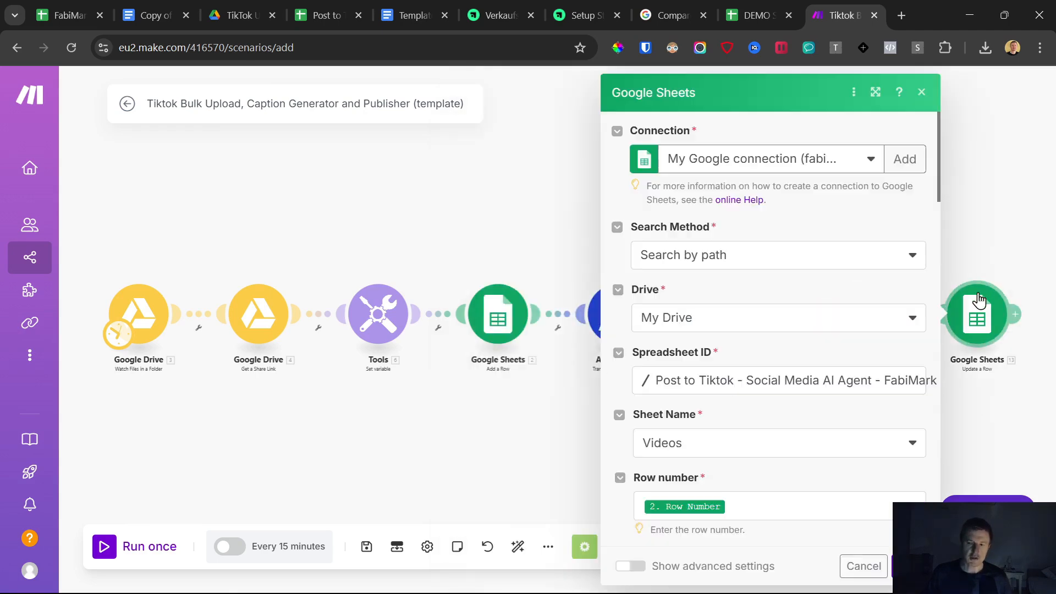
{"action": "left_click", "coordinate": [772, 381]}
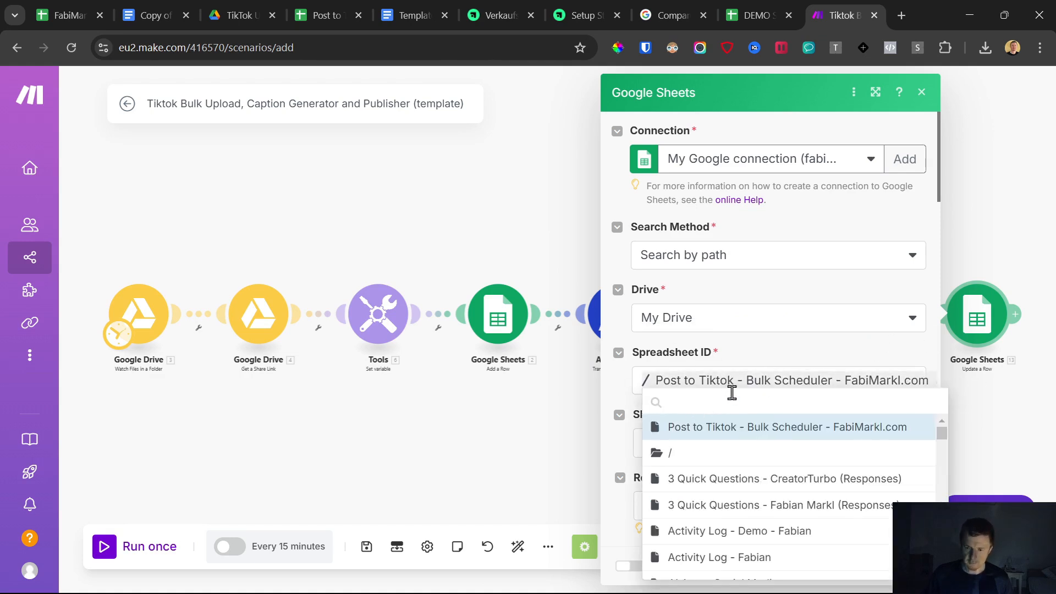
{"action": "type", "text": "setuo"}
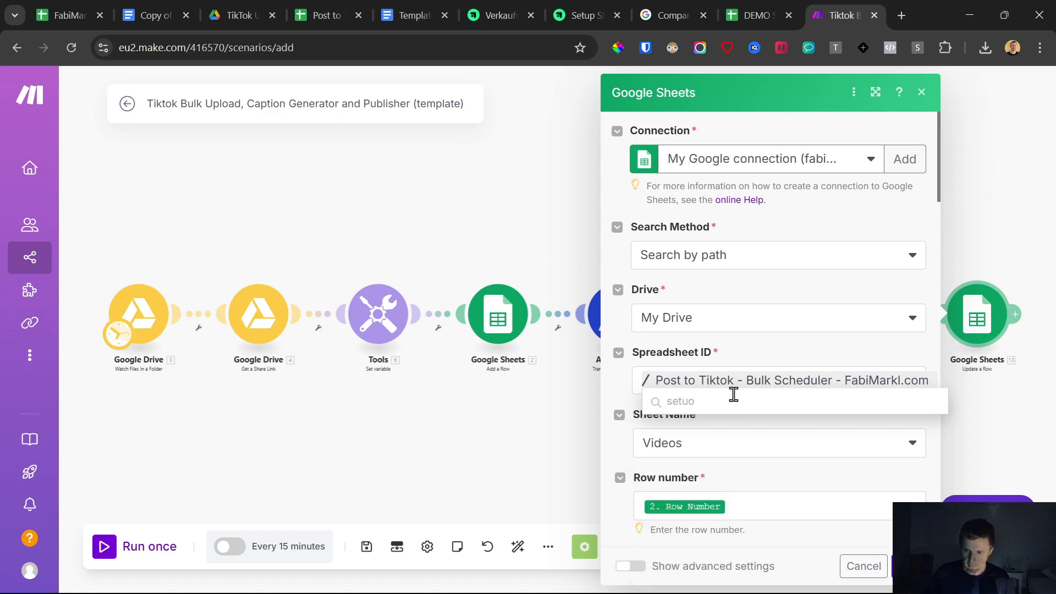
{"action": "key", "text": "BackSpace"}
{"action": "type", "text": "p"}
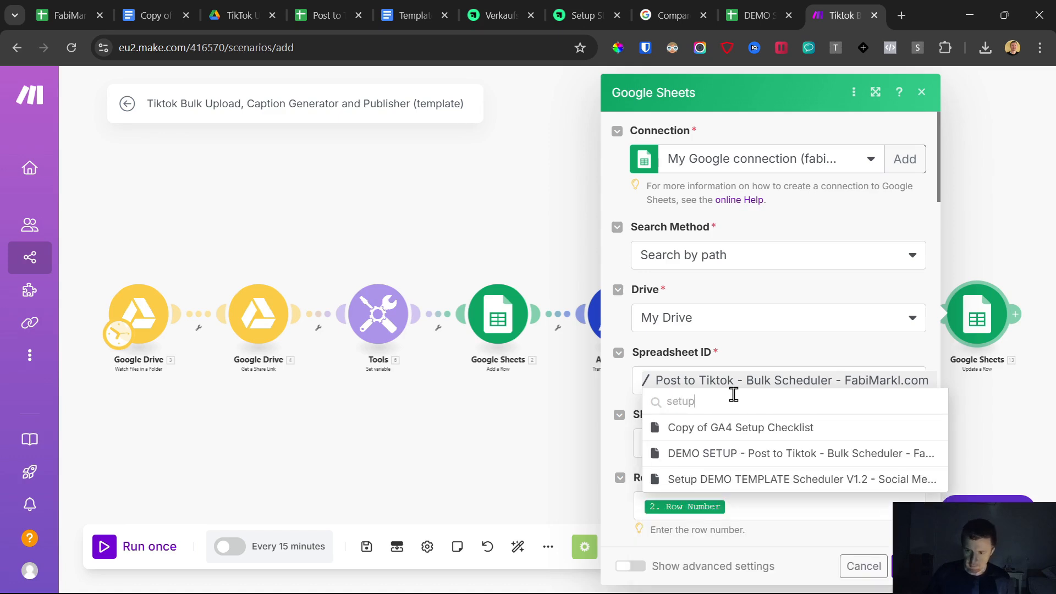
{"action": "left_click", "coordinate": [718, 456]}
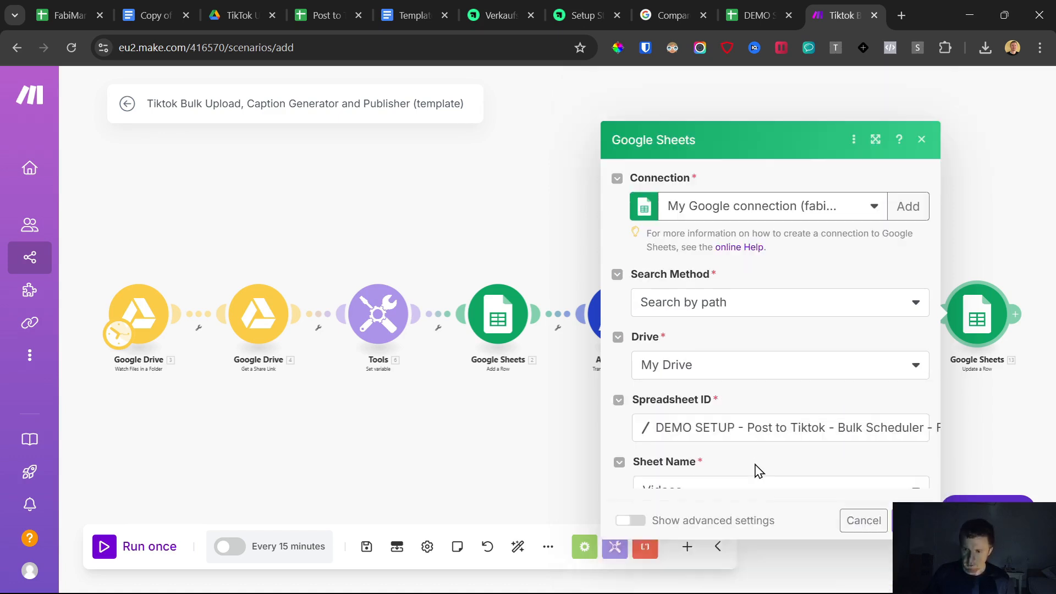
- Review the Update a Row value mappings, close the module and save the scenario
{"action": "scroll", "coordinate": [713, 373], "scroll_direction": "down", "scroll_amount": 2}
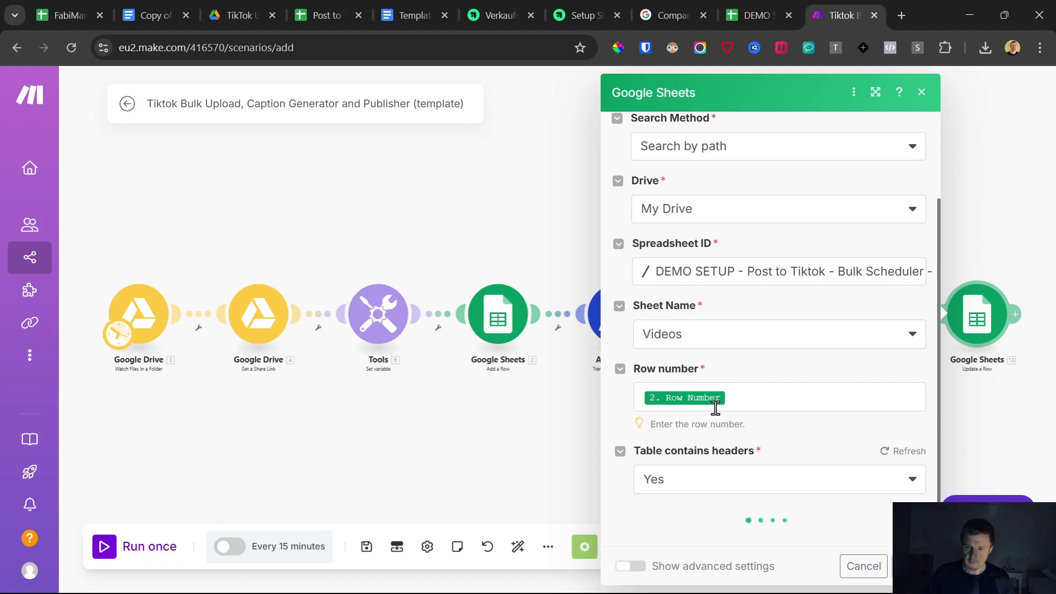
{"action": "scroll", "coordinate": [715, 408], "scroll_direction": "down", "scroll_amount": 5}
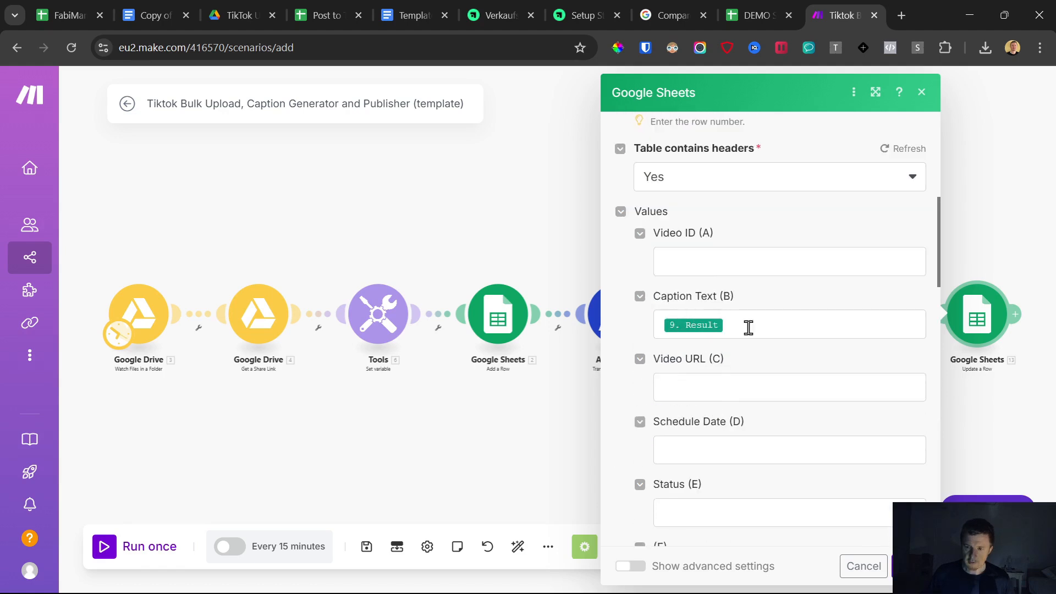
{"action": "scroll", "coordinate": [748, 327], "scroll_direction": "down", "scroll_amount": 10}
{"action": "left_click", "coordinate": [882, 566]}
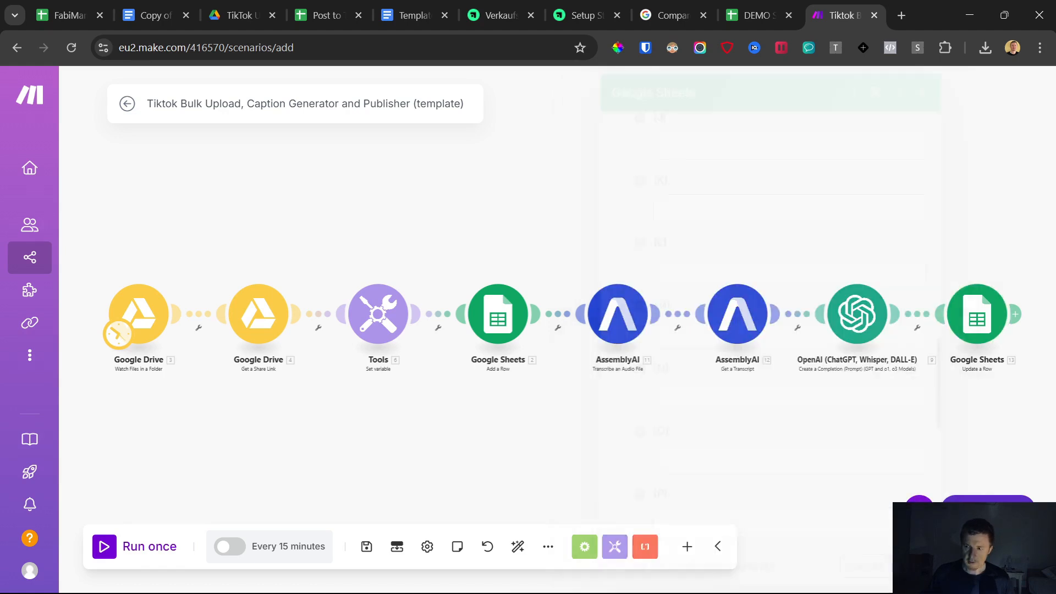
{"action": "left_click", "coordinate": [366, 546]}
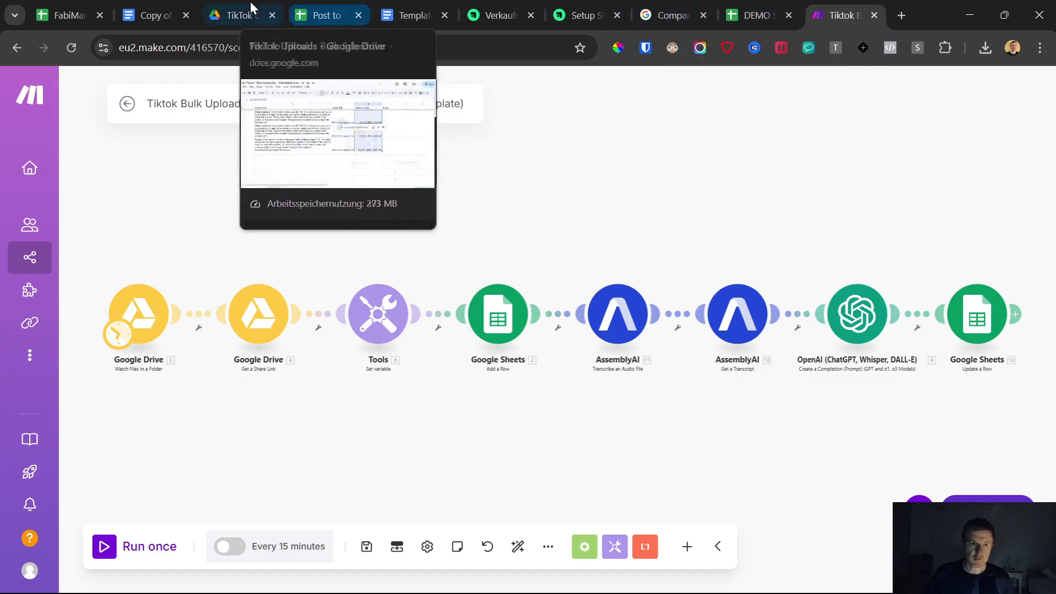
- Upload the video 1.mp4 from Downloads into the TikTok Uploads Drive folder
{"action": "left_click_drag", "start_coordinate": [234, 6], "coordinate": [675, 1]}
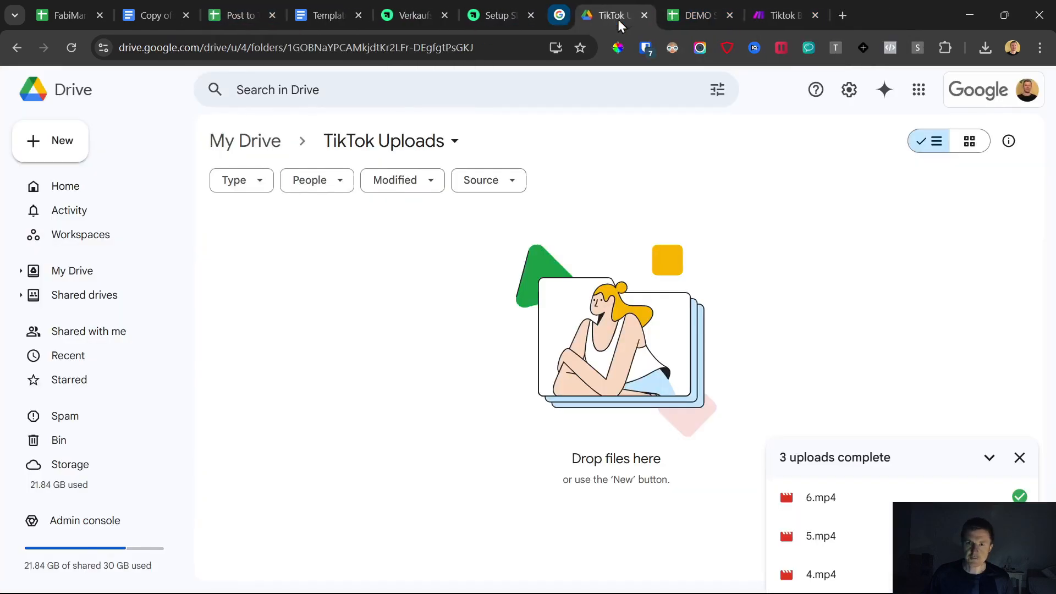
{"action": "left_click", "coordinate": [618, 16]}
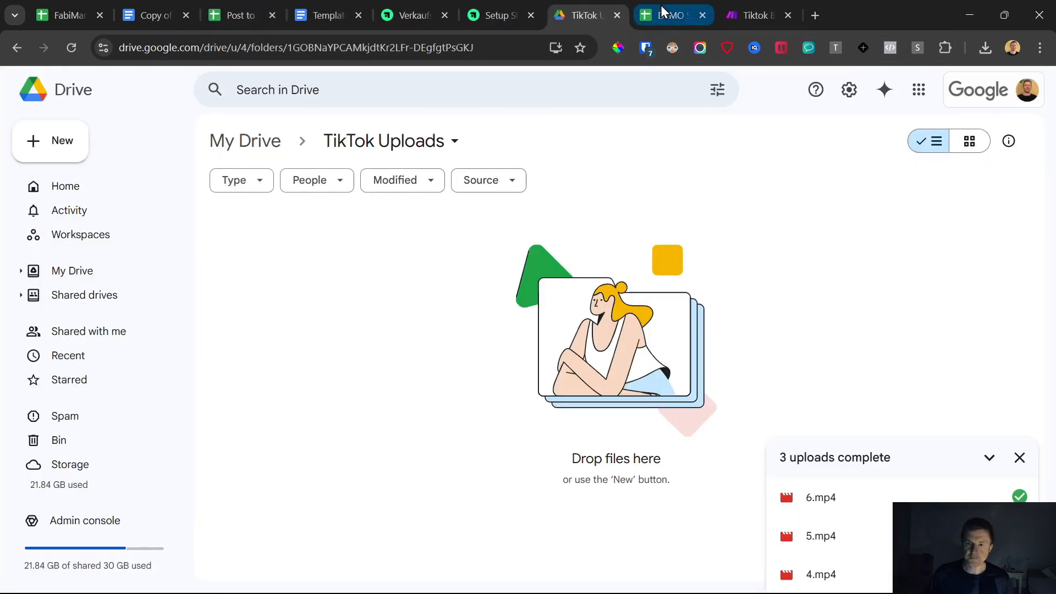
{"action": "left_click", "coordinate": [59, 141]}
{"action": "left_click", "coordinate": [71, 172]}
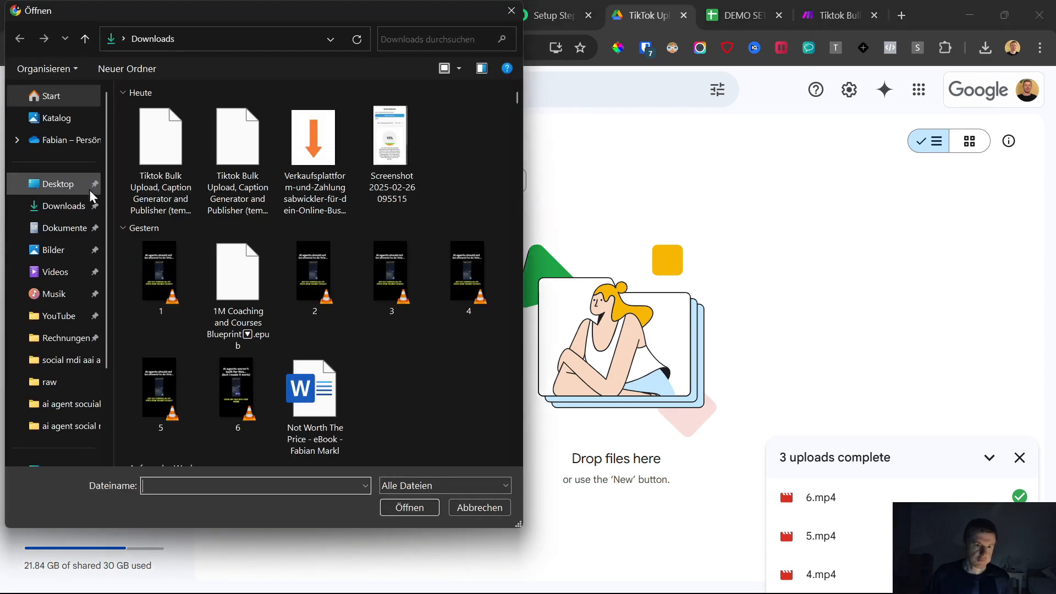
{"action": "double_click", "coordinate": [158, 271]}
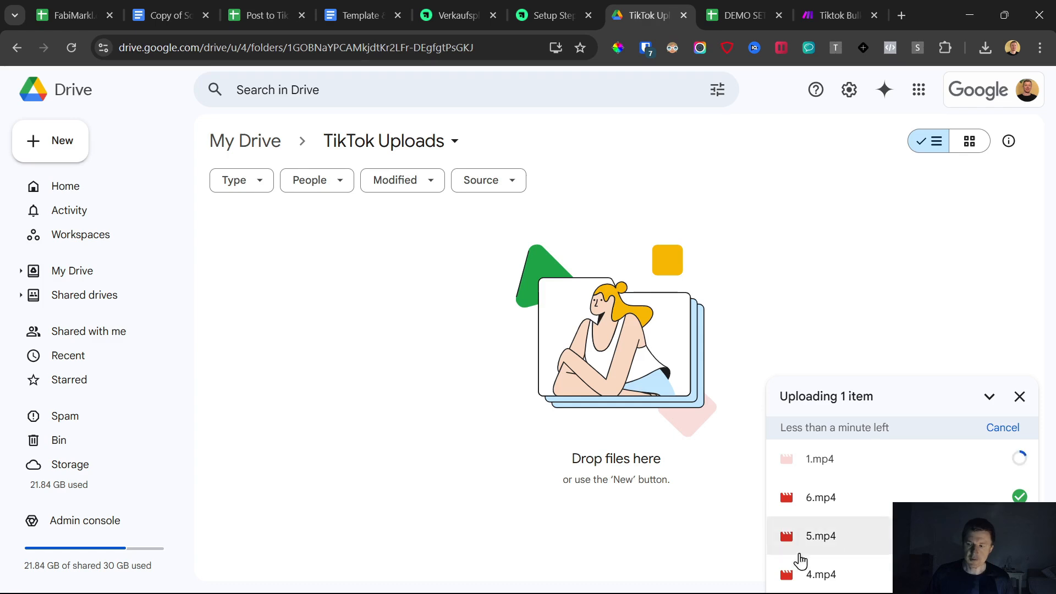
- Review the scheduler spreadsheet's posting settings and the Videos sheet's Caption Text and Schedule Date columns
{"action": "left_click", "coordinate": [740, 8]}
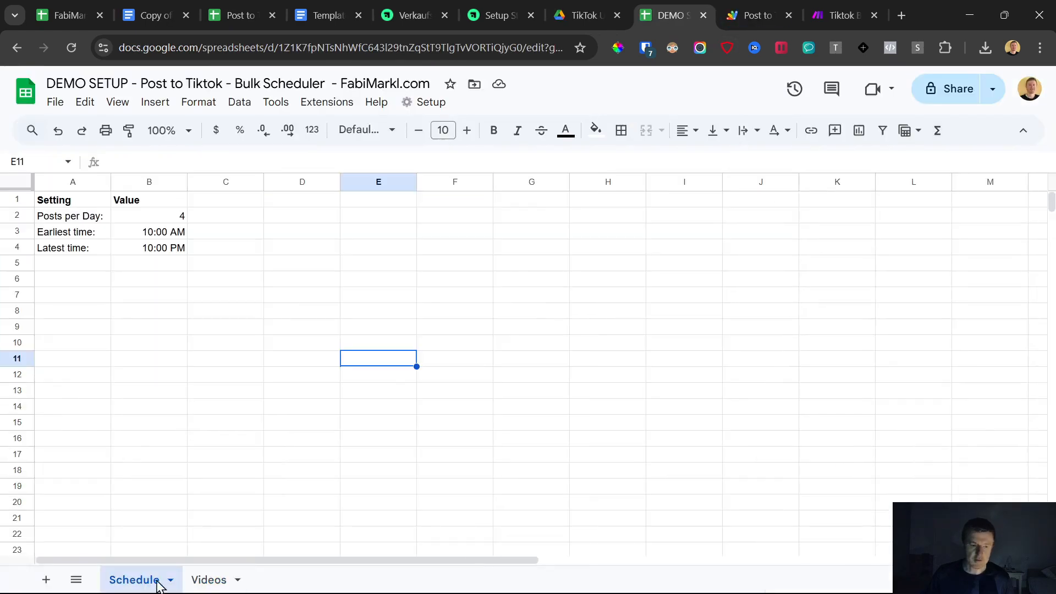
{"action": "left_click", "coordinate": [55, 220]}
{"action": "left_click", "coordinate": [182, 219]}
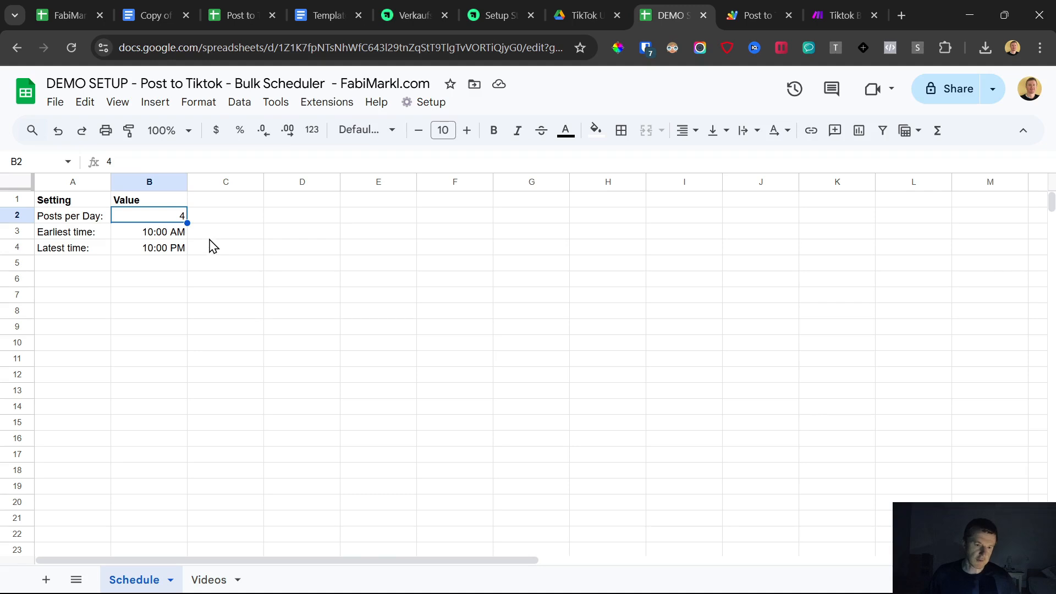
{"action": "left_click_drag", "start_coordinate": [154, 233], "coordinate": [168, 249]}
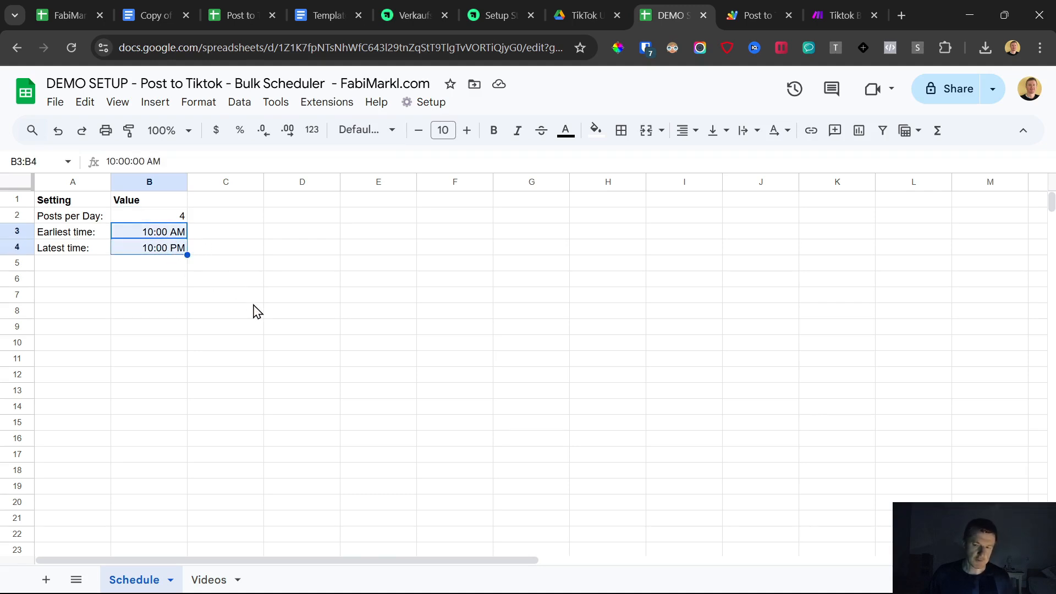
{"action": "left_click", "coordinate": [213, 579]}
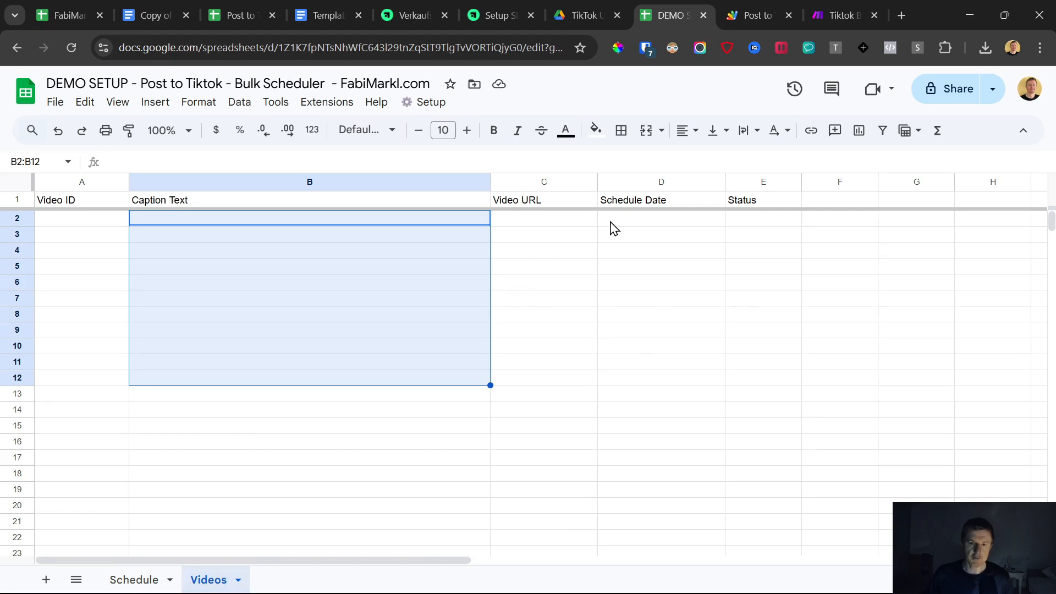
{"action": "left_click_drag", "start_coordinate": [662, 224], "coordinate": [662, 455]}
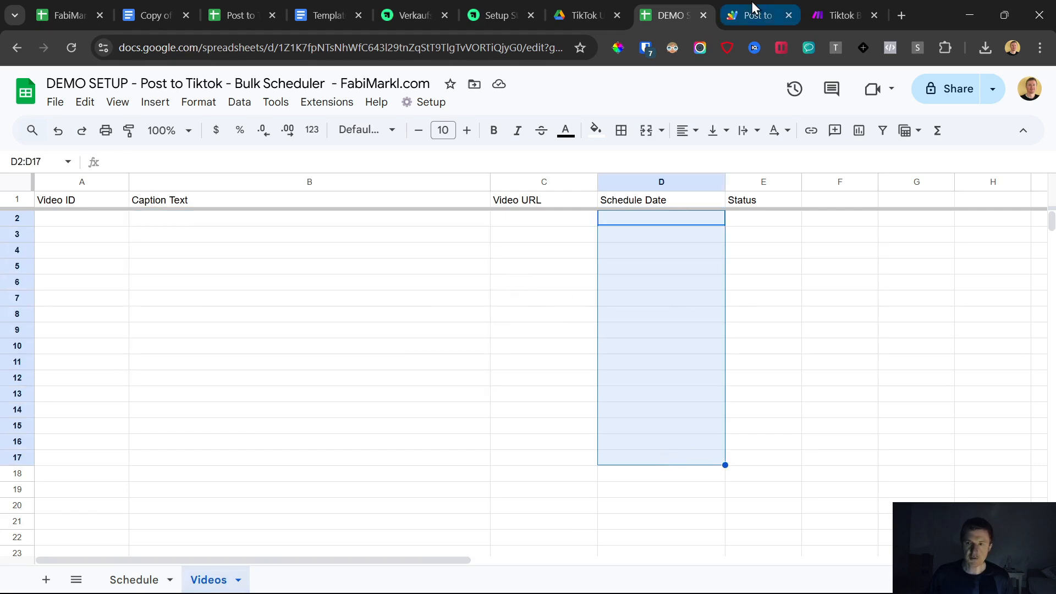
- Check the TikTok Uploads folder and the scheduling Apps Script code
{"action": "left_click", "coordinate": [582, 12]}
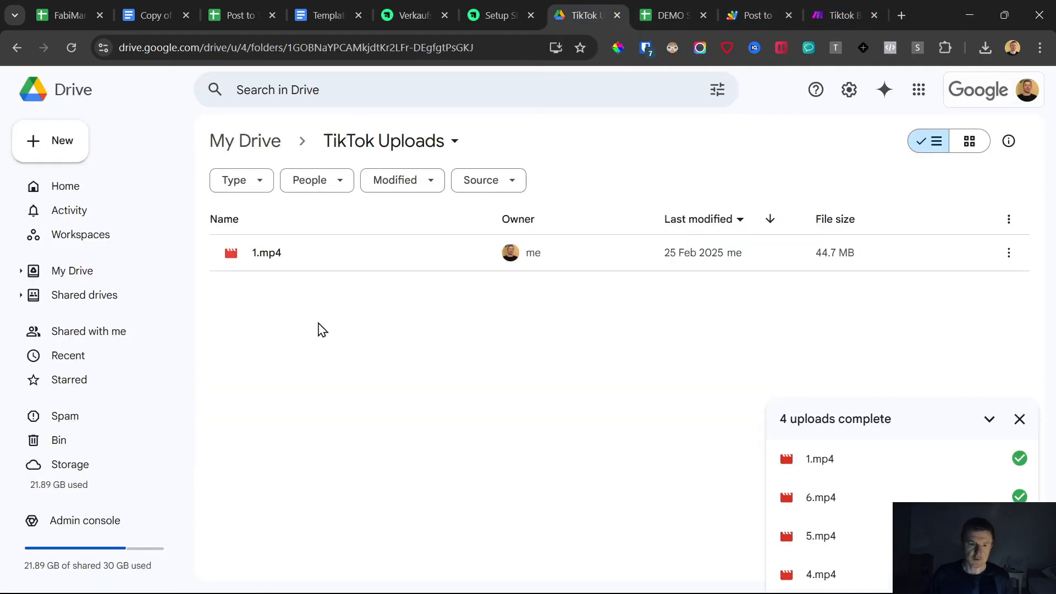
{"action": "left_click", "coordinate": [754, 2]}
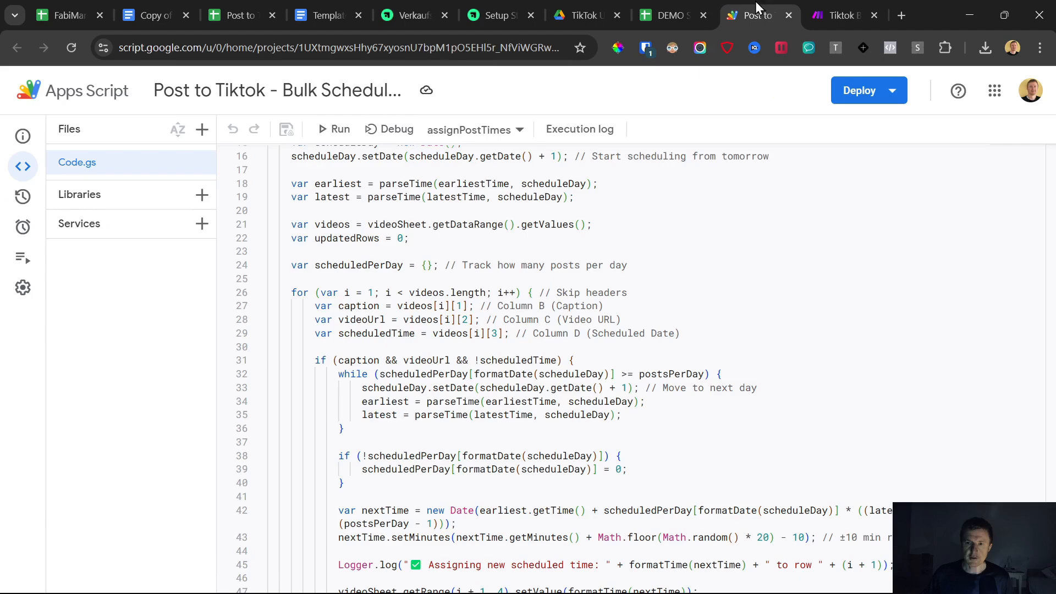
{"action": "left_click", "coordinate": [681, 2]}
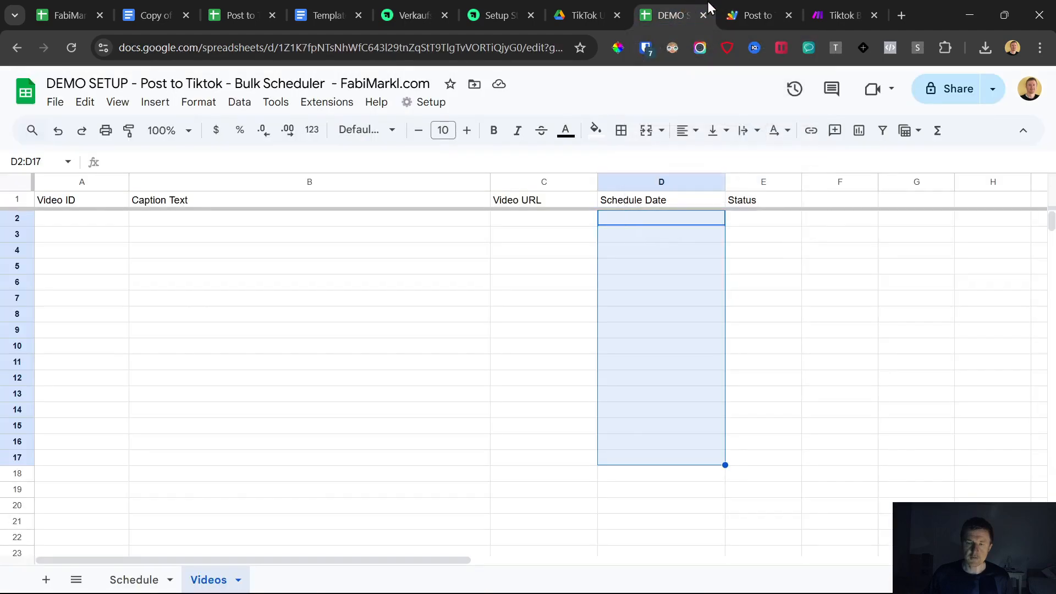
- Run the TikTok scenario once to test it
{"action": "left_click", "coordinate": [838, 14]}
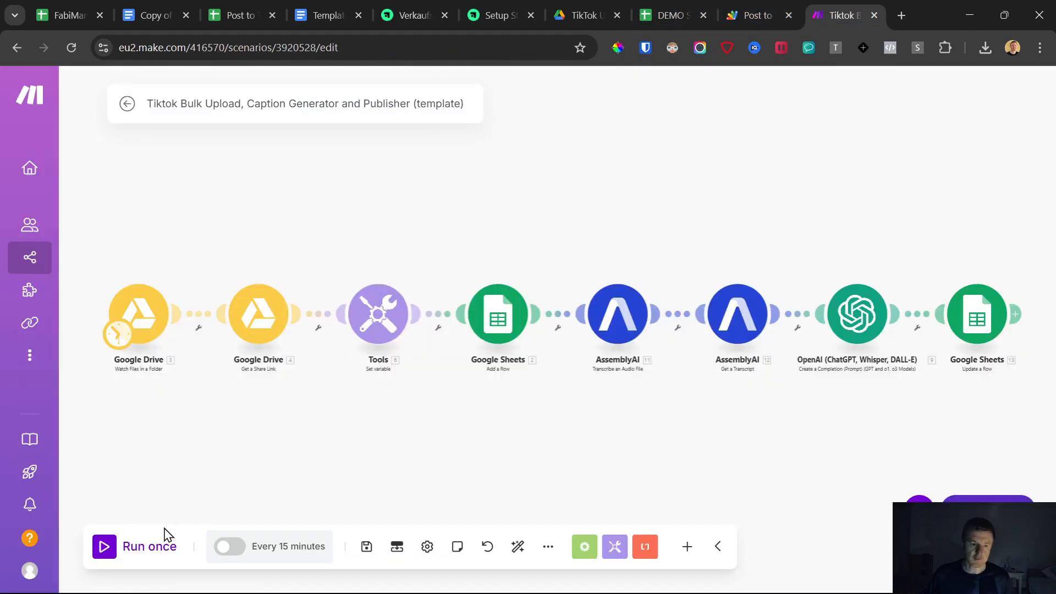
{"action": "left_click", "coordinate": [104, 551]}
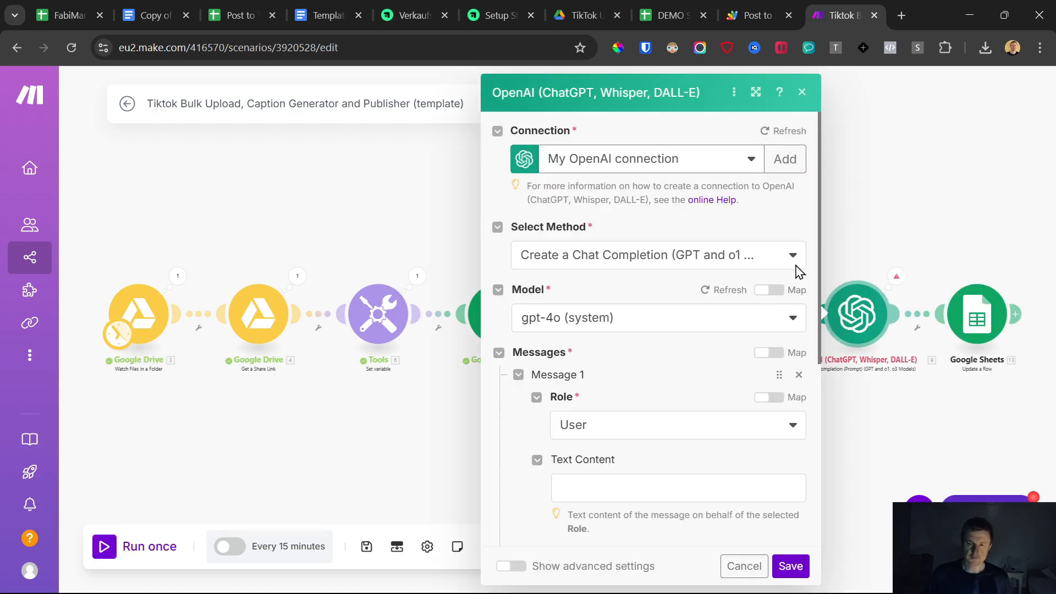
{"action": "left_click", "coordinate": [910, 168]}
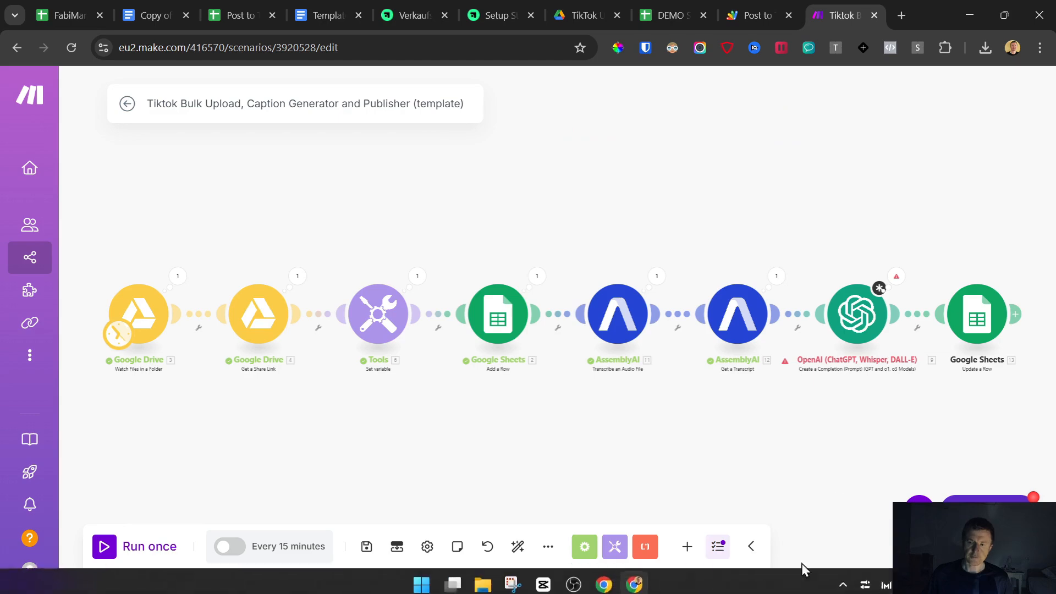
- Open the OpenAI module's message text and copy the Transcript to Caption Prompt, ending with {{12.text}}, from the template document
{"action": "left_click", "coordinate": [860, 315]}
{"action": "scroll", "coordinate": [593, 357], "scroll_direction": "down", "scroll_amount": 5}
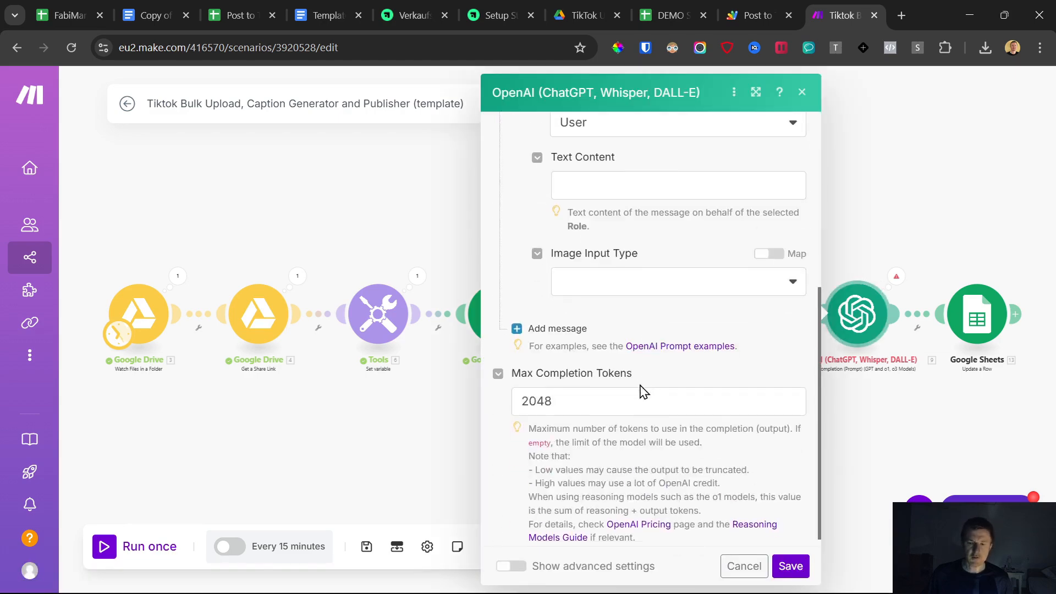
{"action": "left_click", "coordinate": [602, 184]}
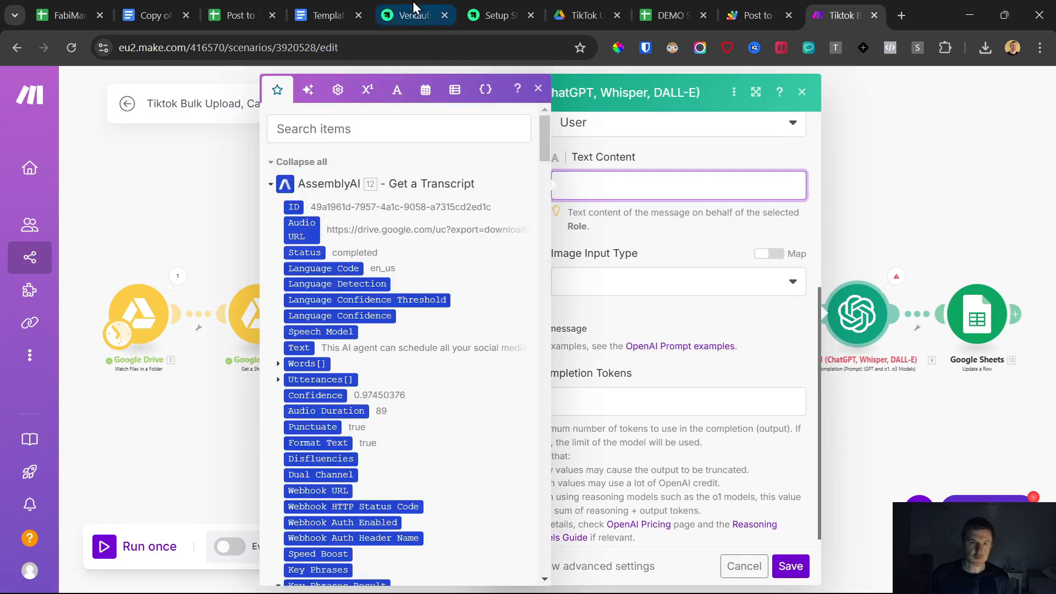
{"action": "left_click", "coordinate": [319, 5]}
{"action": "scroll", "coordinate": [349, 378], "scroll_direction": "down", "scroll_amount": 3}
{"action": "scroll", "coordinate": [348, 378], "scroll_direction": "down", "scroll_amount": 10}
{"action": "scroll", "coordinate": [278, 237], "scroll_direction": "up", "scroll_amount": 2}
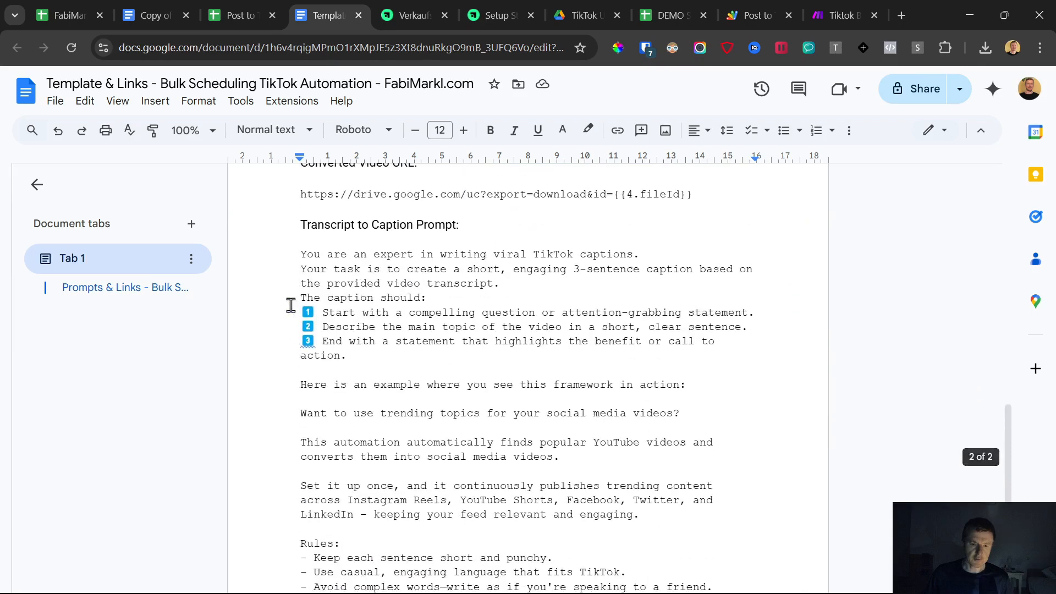
{"action": "left_click", "coordinate": [283, 243]}
{"action": "scroll", "coordinate": [406, 323], "scroll_direction": "down", "scroll_amount": 6}
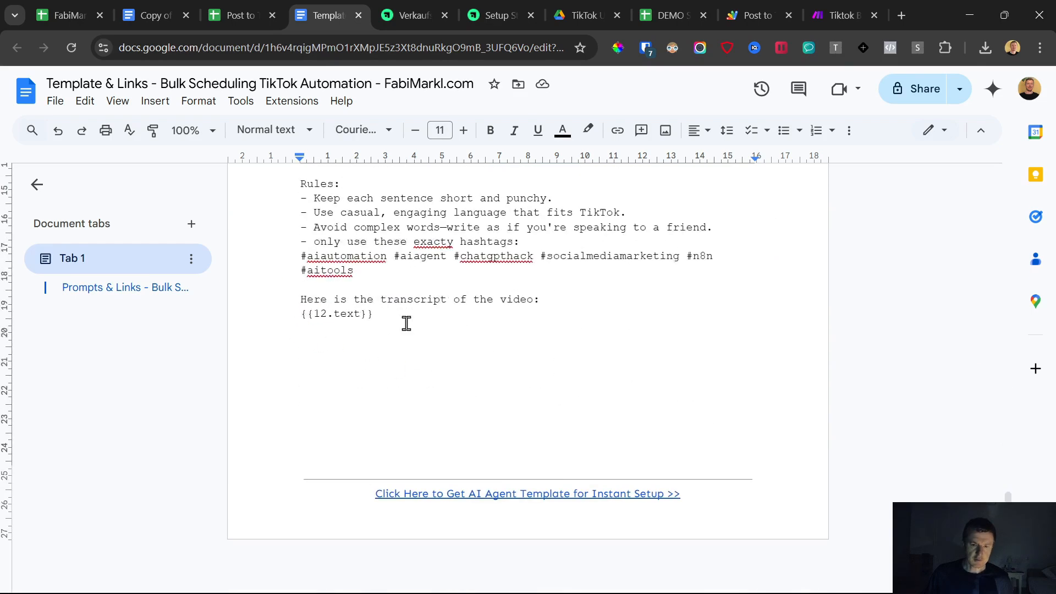
{"action": "left_click", "coordinate": [414, 318], "text": "shift"}
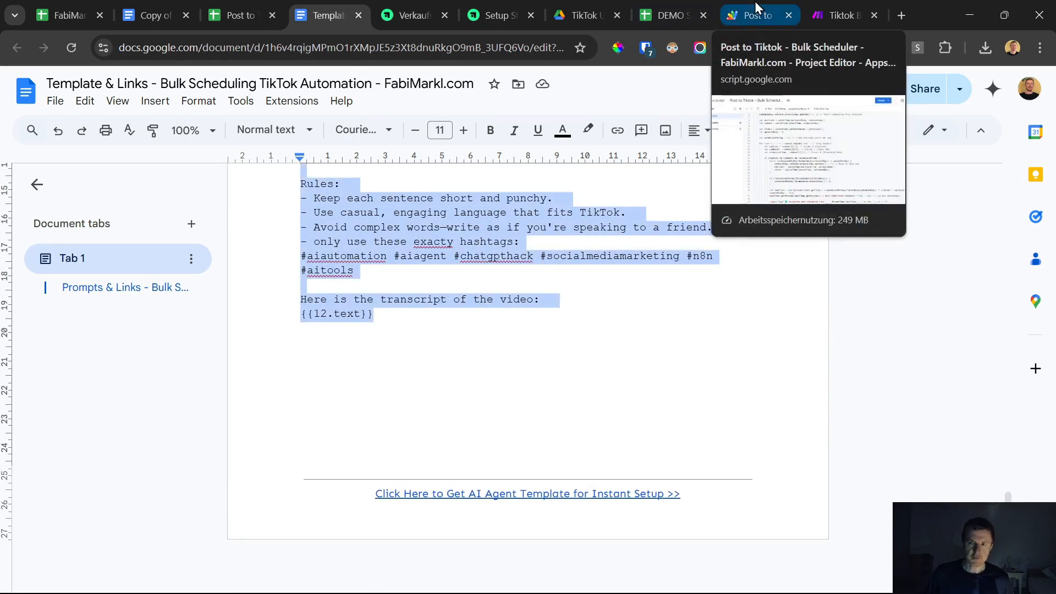
- Paste the caption prompt into the OpenAI message's Text Content with line breaks before the transcript, then save the module and scenario
{"action": "left_click", "coordinate": [830, 7]}
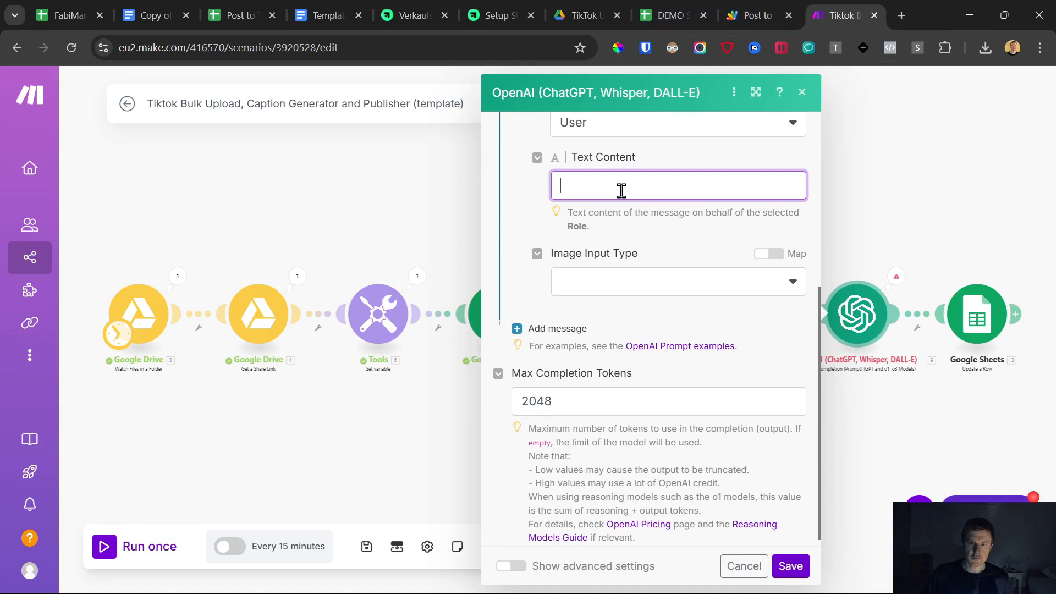
{"action": "key", "text": "ctrl+v"}
{"action": "scroll", "coordinate": [660, 306], "scroll_direction": "down", "scroll_amount": 3}
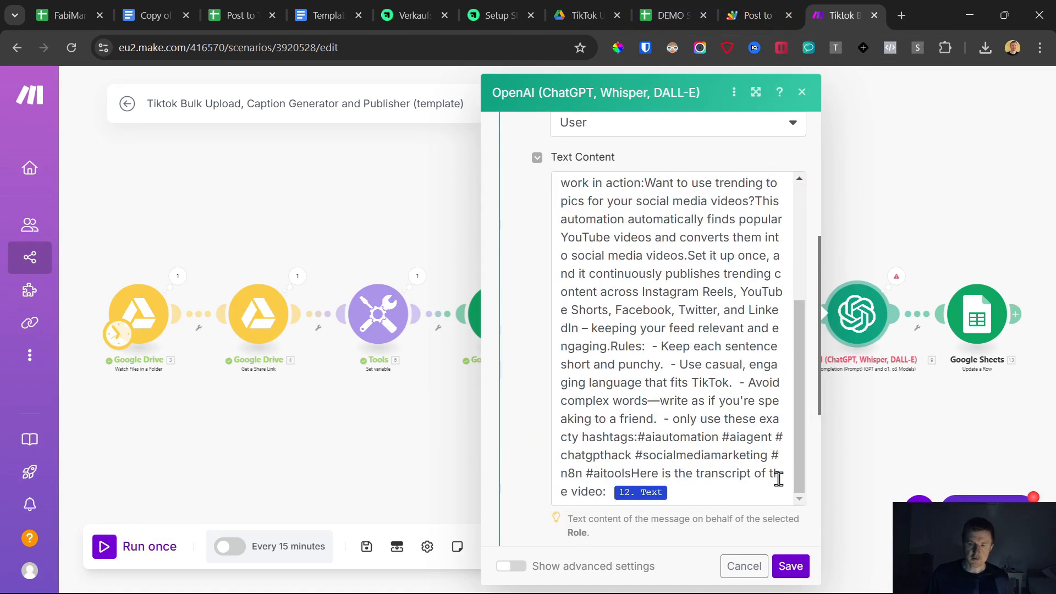
{"action": "left_click", "coordinate": [631, 474]}
{"action": "key", "text": "Return"}
{"action": "key", "text": "Return"}
{"action": "scroll", "coordinate": [678, 412], "scroll_direction": "up", "scroll_amount": 5}
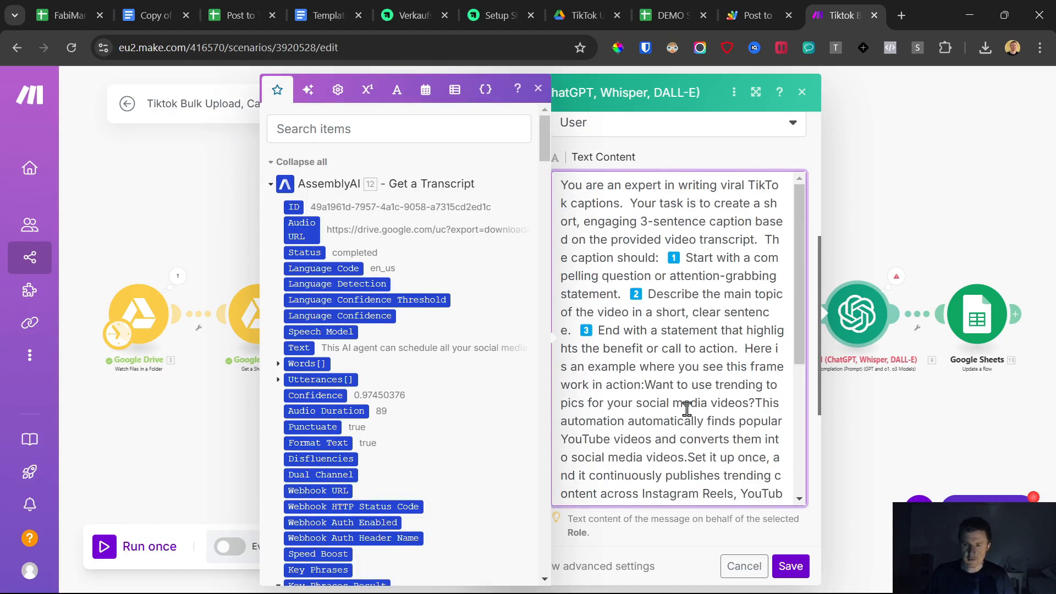
{"action": "left_click", "coordinate": [791, 566]}
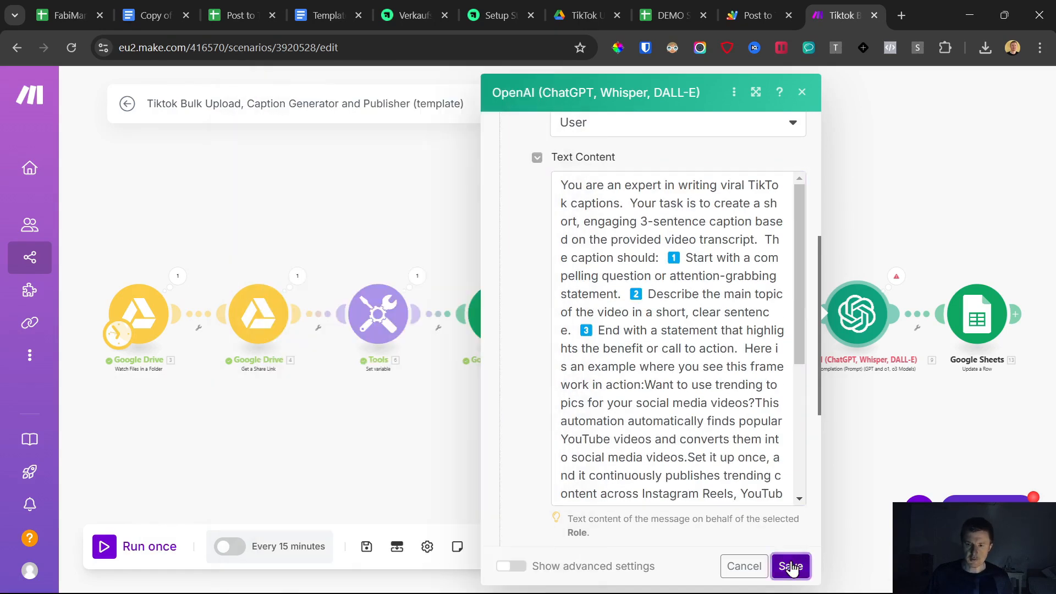
{"action": "left_click", "coordinate": [364, 547]}
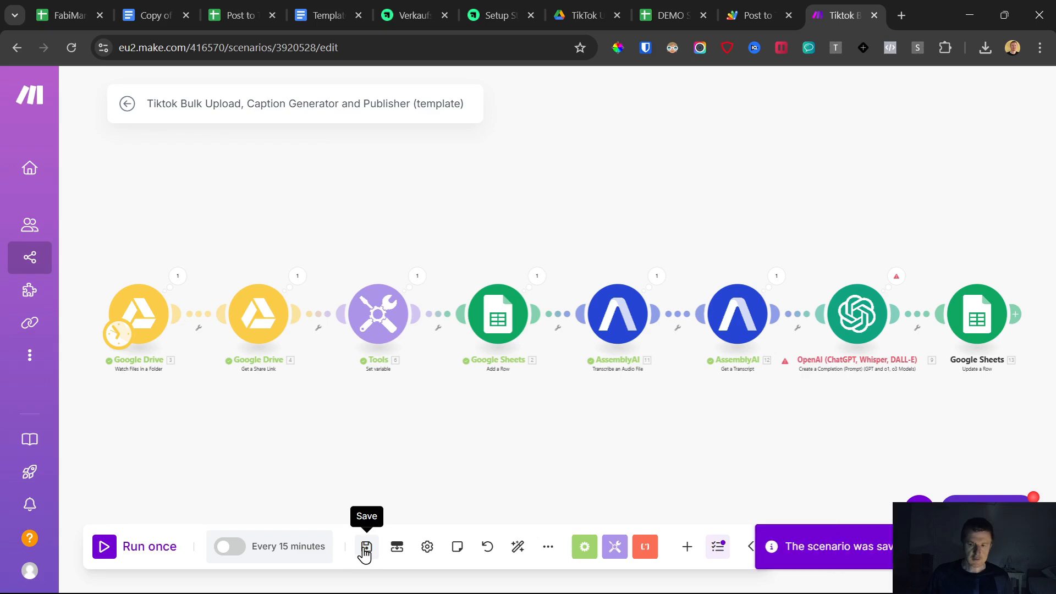
- Delete 1.mp4 from the TikTok Uploads folder and upload it again
{"action": "left_click", "coordinate": [580, 15]}
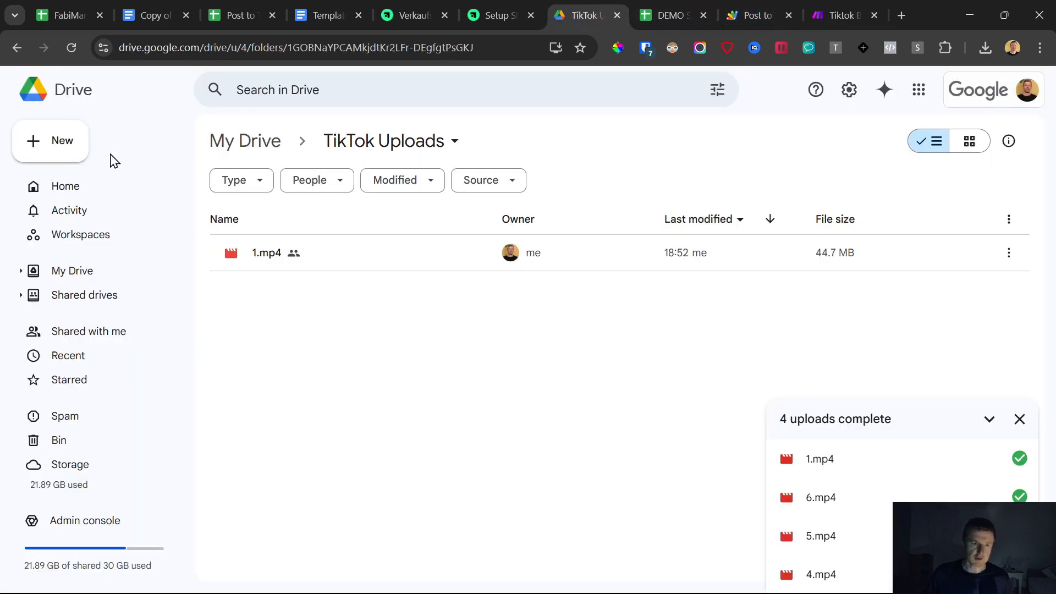
{"action": "left_click", "coordinate": [282, 259]}
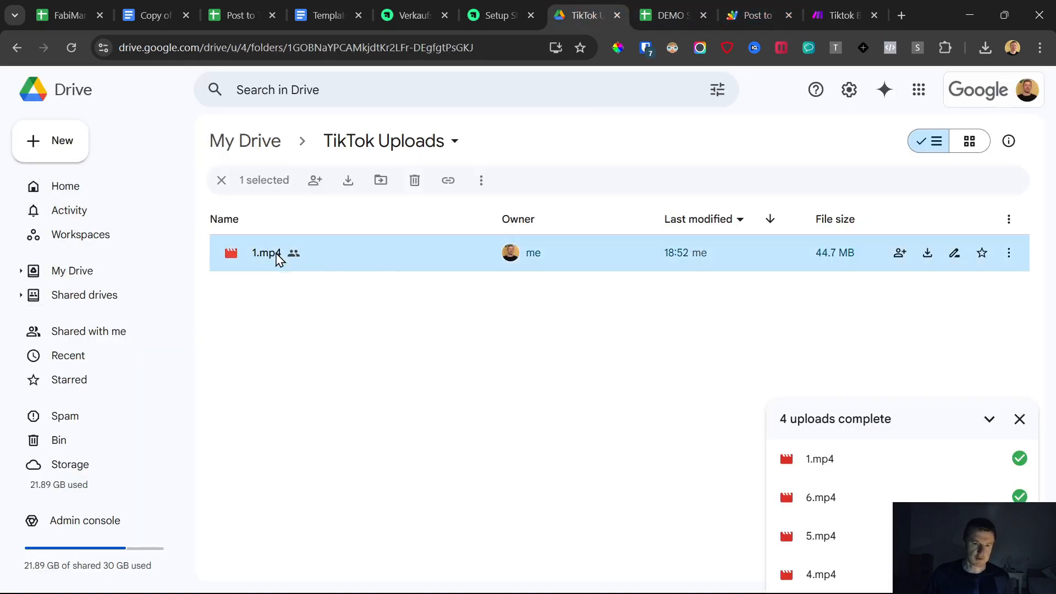
{"action": "key", "text": "Delete"}
{"action": "left_click", "coordinate": [584, 410]}
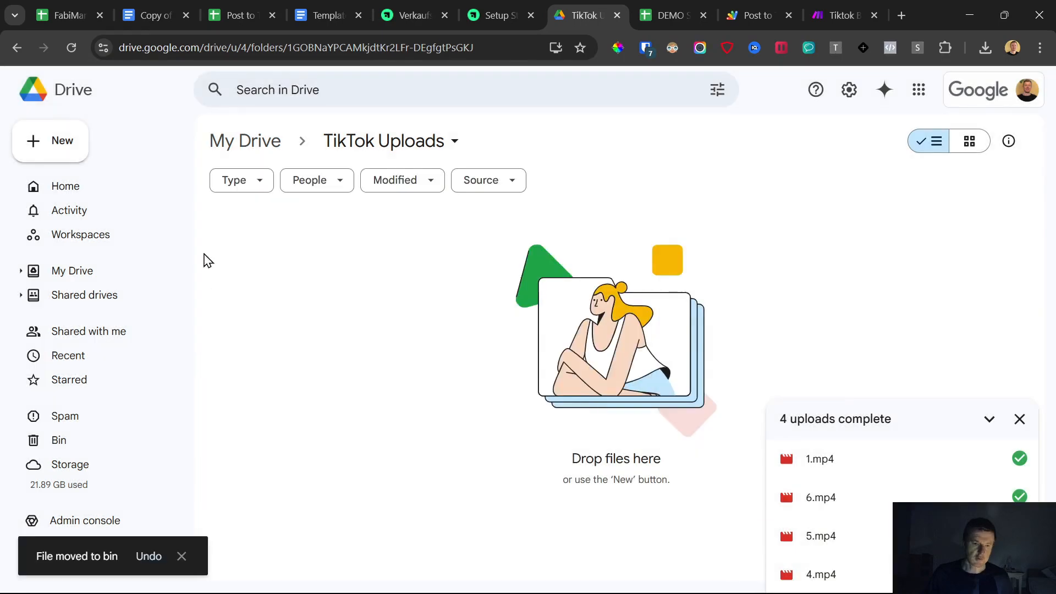
{"action": "left_click", "coordinate": [443, 257]}
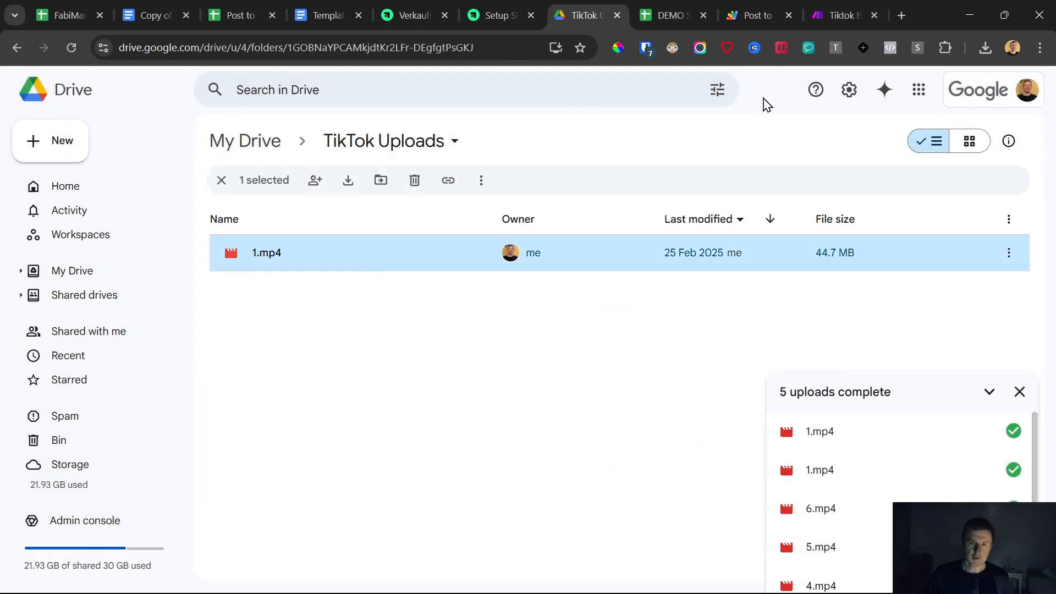
- Run the scenario once again
{"action": "left_click", "coordinate": [842, 15]}
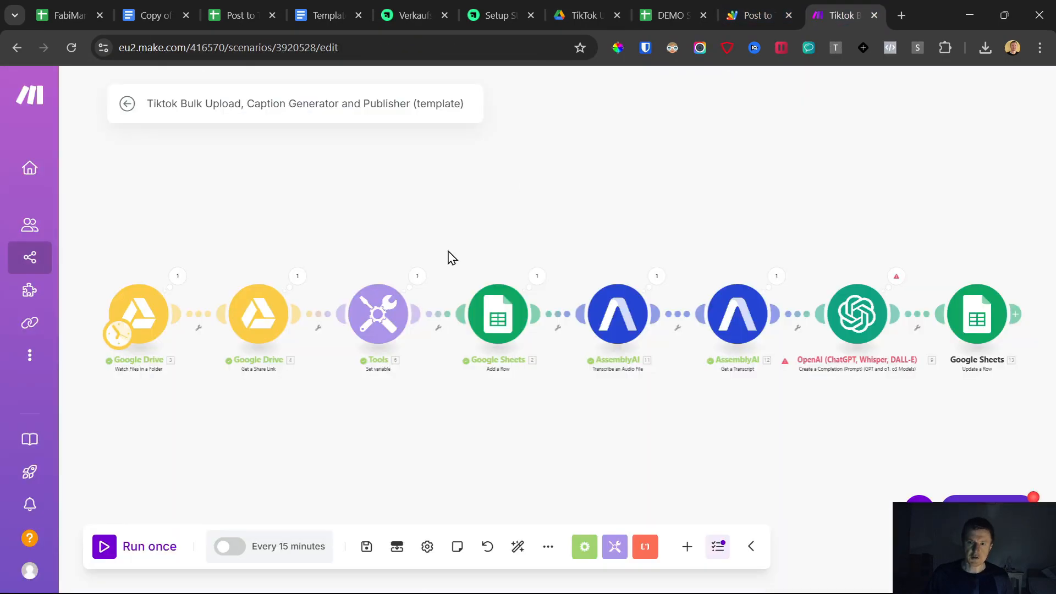
{"action": "left_click", "coordinate": [104, 546]}
{"action": "key", "text": "alt+Tab"}
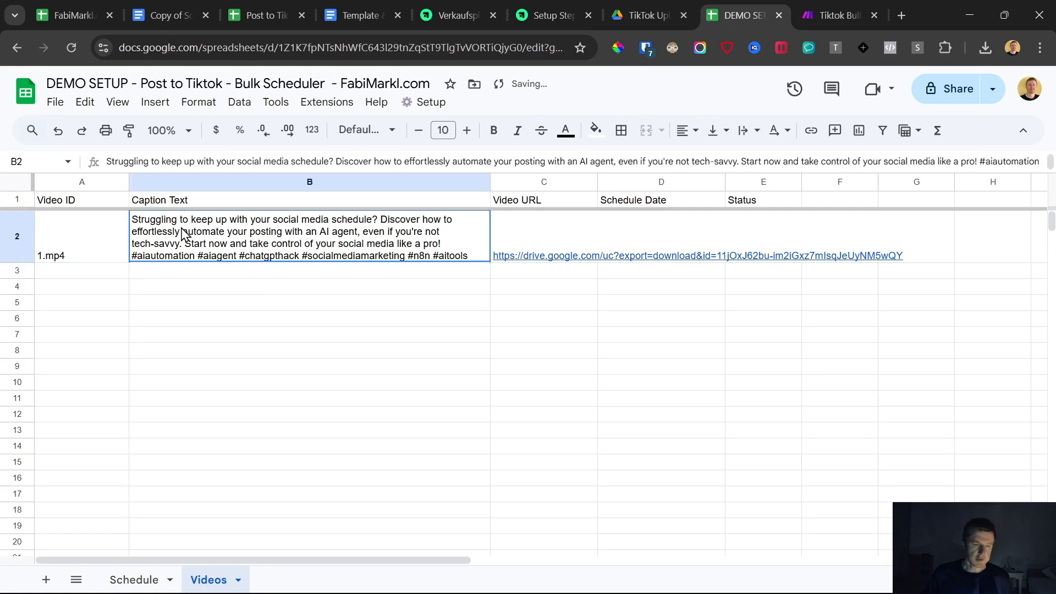
- Copy row 2's caption text and video URL down to rows 3 through 6 of the Videos sheet
{"action": "left_click", "coordinate": [510, 224]}
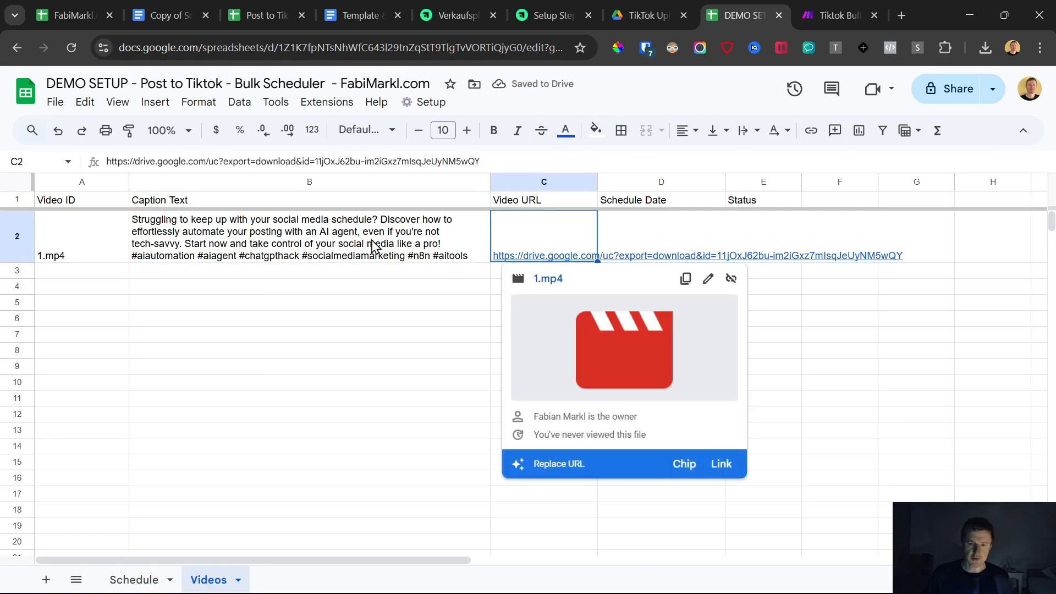
{"action": "left_click_drag", "start_coordinate": [262, 233], "coordinate": [534, 242]}
{"action": "left_click_drag", "start_coordinate": [598, 263], "coordinate": [600, 445]}
{"action": "left_click", "coordinate": [337, 509]}
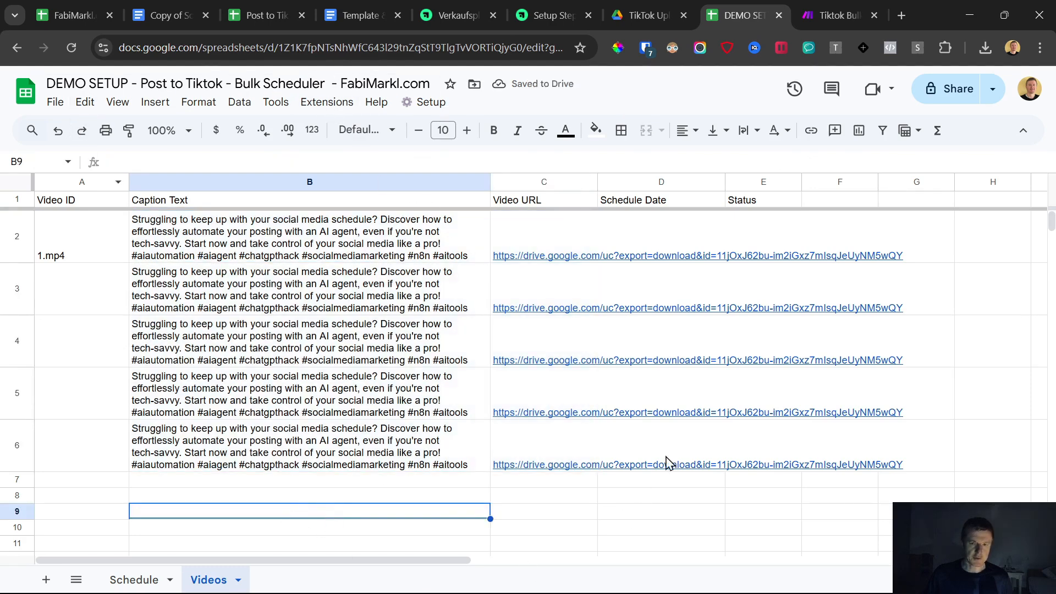
- Generate schedule dates for the Schedule Date cells in rows 2 to 6
{"action": "left_click_drag", "start_coordinate": [657, 224], "coordinate": [604, 454]}
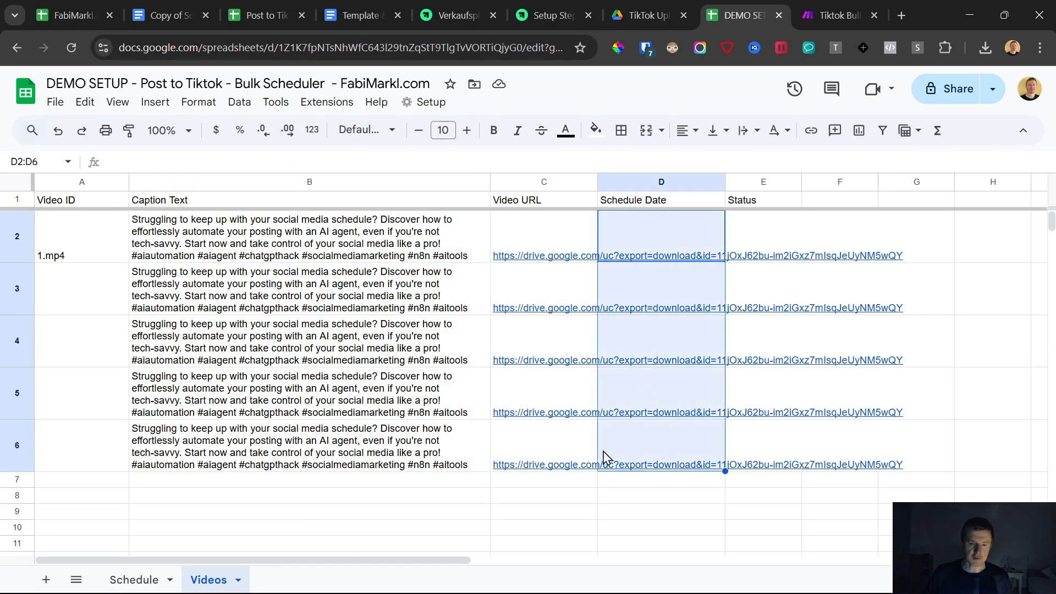
{"action": "left_click", "coordinate": [154, 583]}
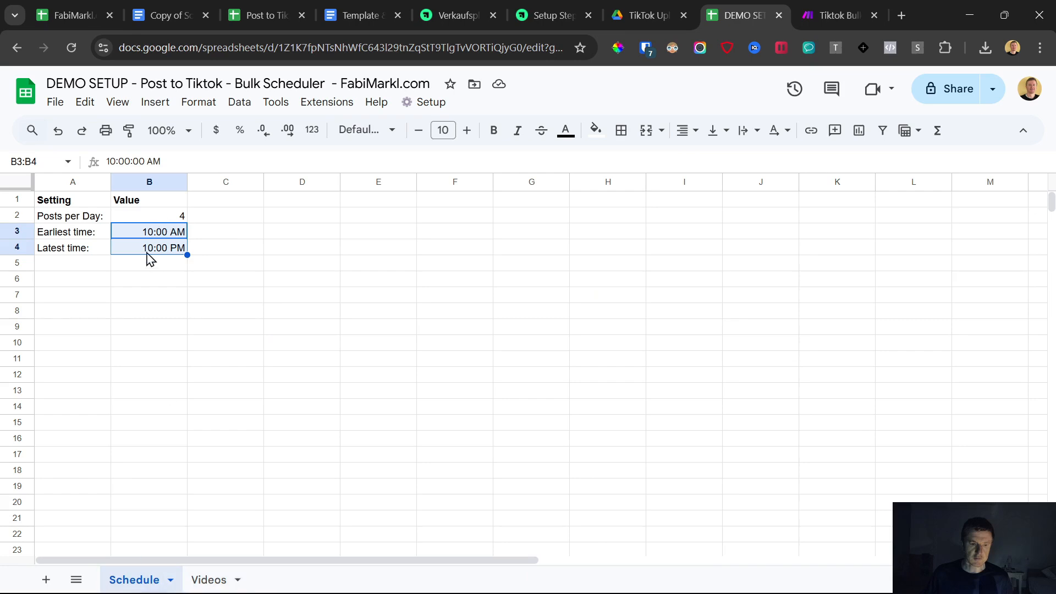
{"action": "left_click", "coordinate": [218, 580]}
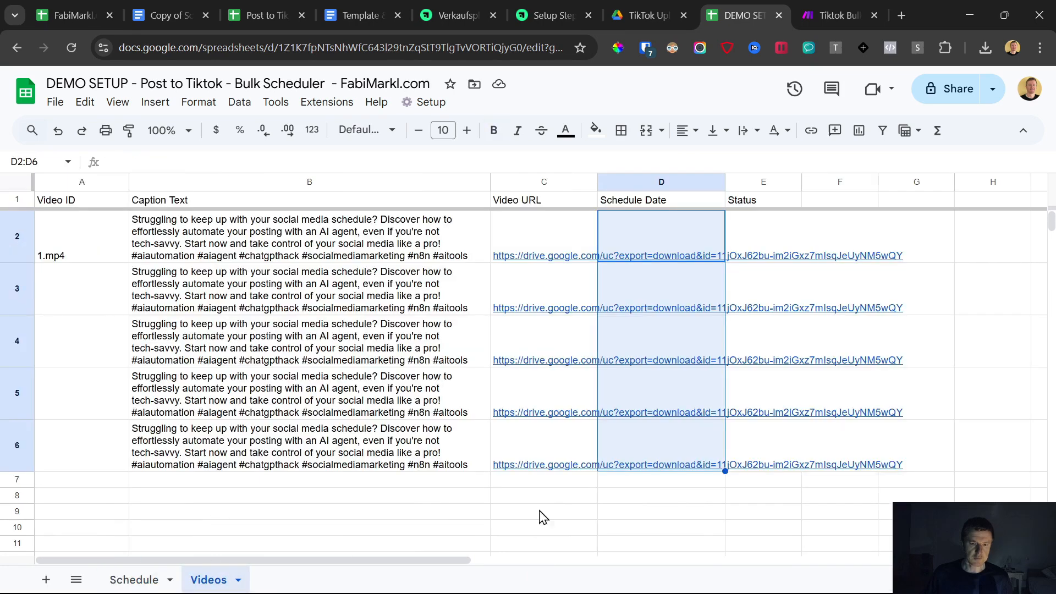
{"action": "right_click", "coordinate": [727, 526]}
{"action": "left_click", "coordinate": [548, 526]}
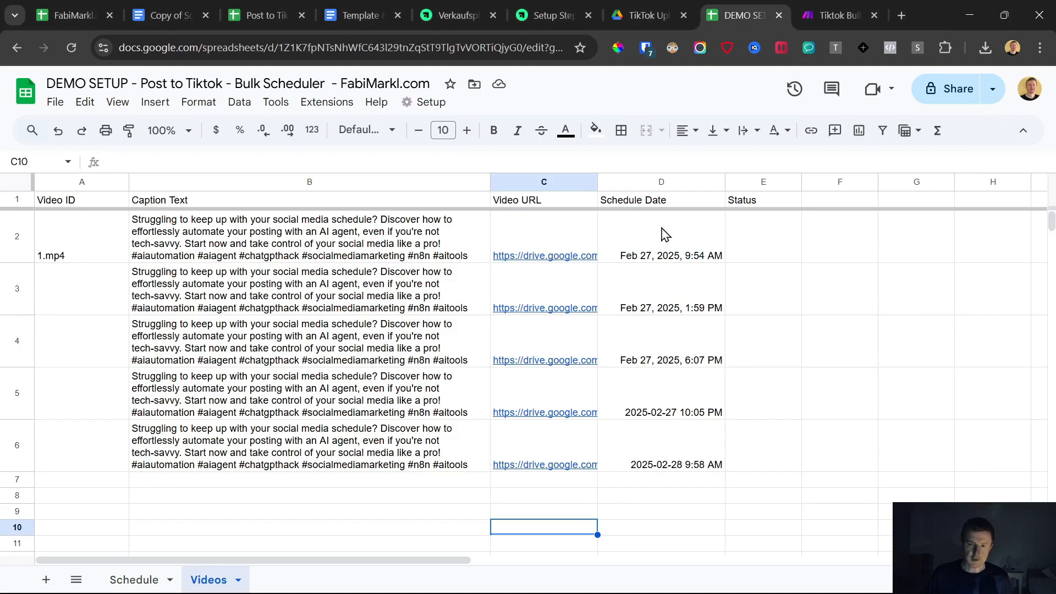
- Compare the generated schedule dates with the posting settings on the Schedule sheet
{"action": "left_click_drag", "start_coordinate": [661, 234], "coordinate": [675, 407]}
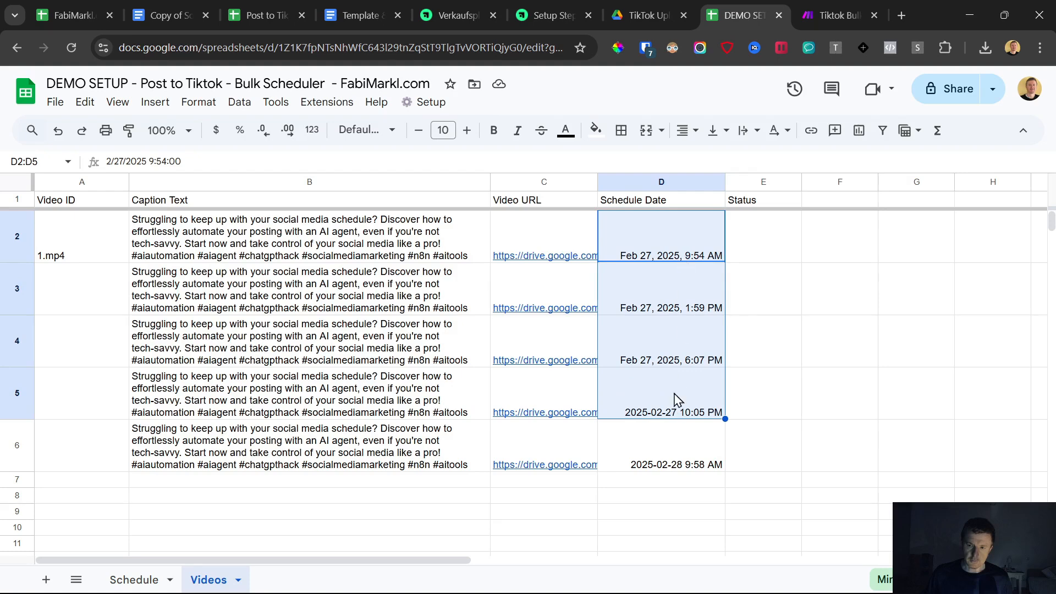
{"action": "left_click", "coordinate": [149, 581]}
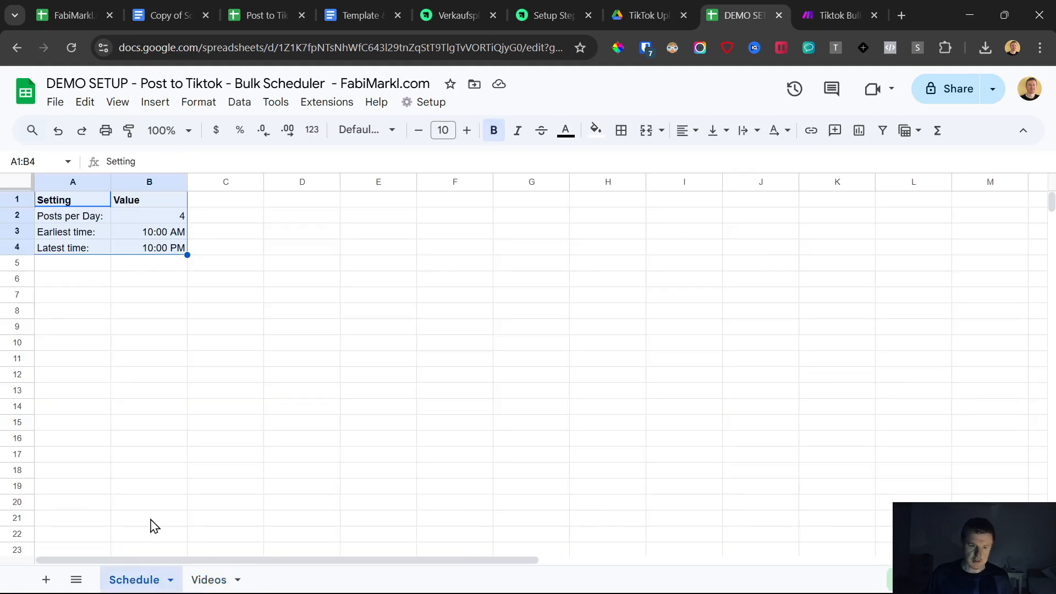
{"action": "left_click", "coordinate": [154, 235]}
{"action": "left_click", "coordinate": [155, 248]}
{"action": "left_click", "coordinate": [208, 581]}
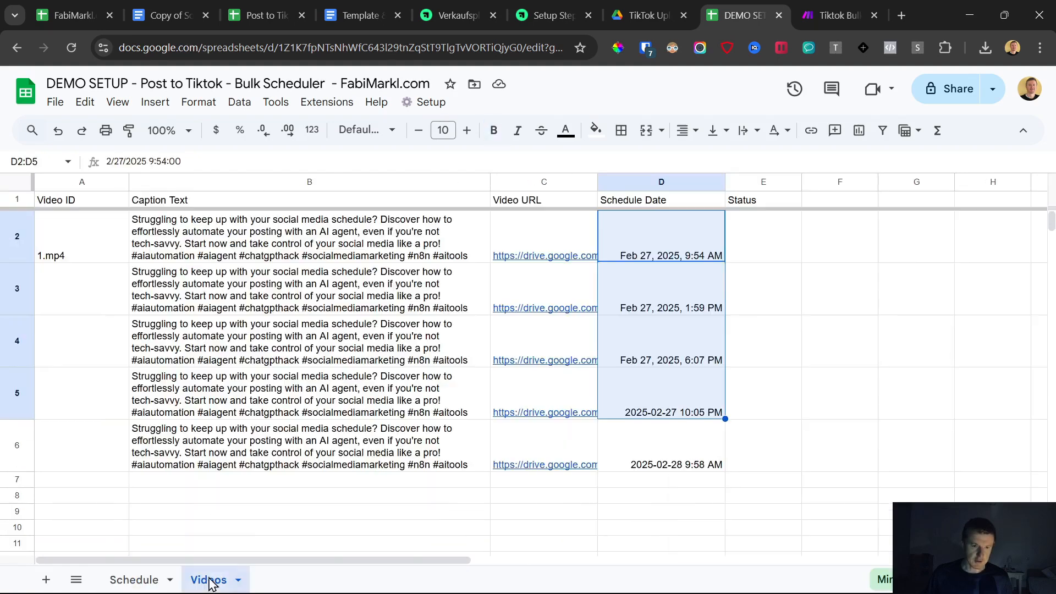
{"action": "left_click", "coordinate": [683, 462]}
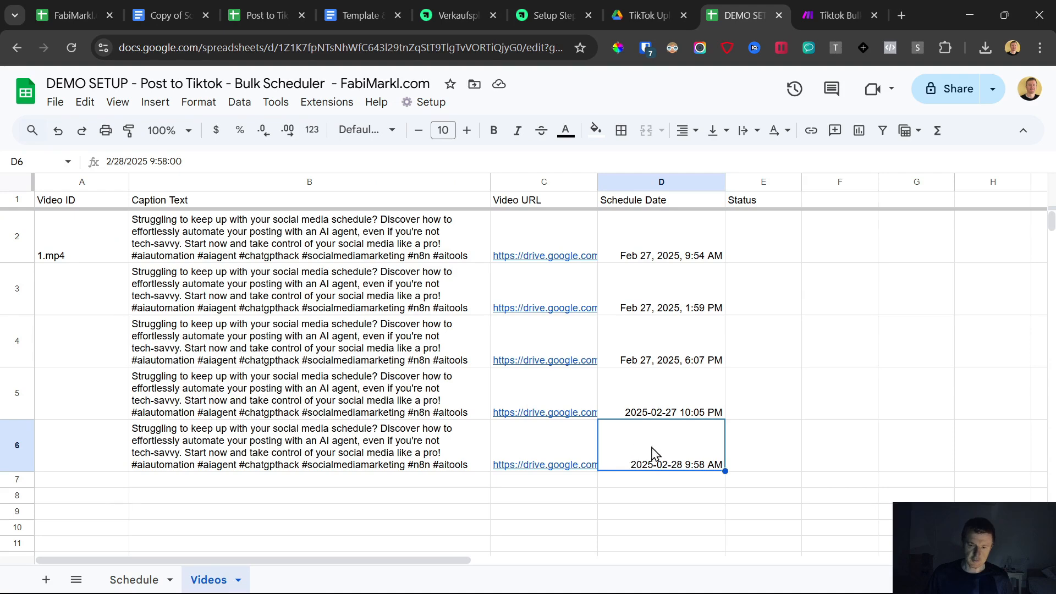
{"action": "left_click", "coordinate": [151, 580]}
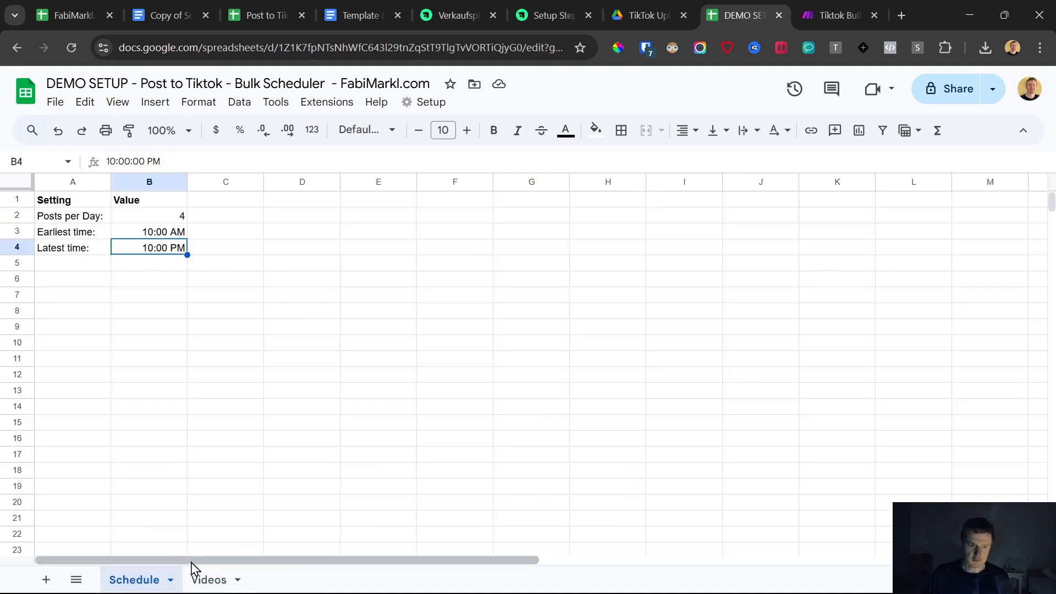
{"action": "left_click", "coordinate": [209, 580]}
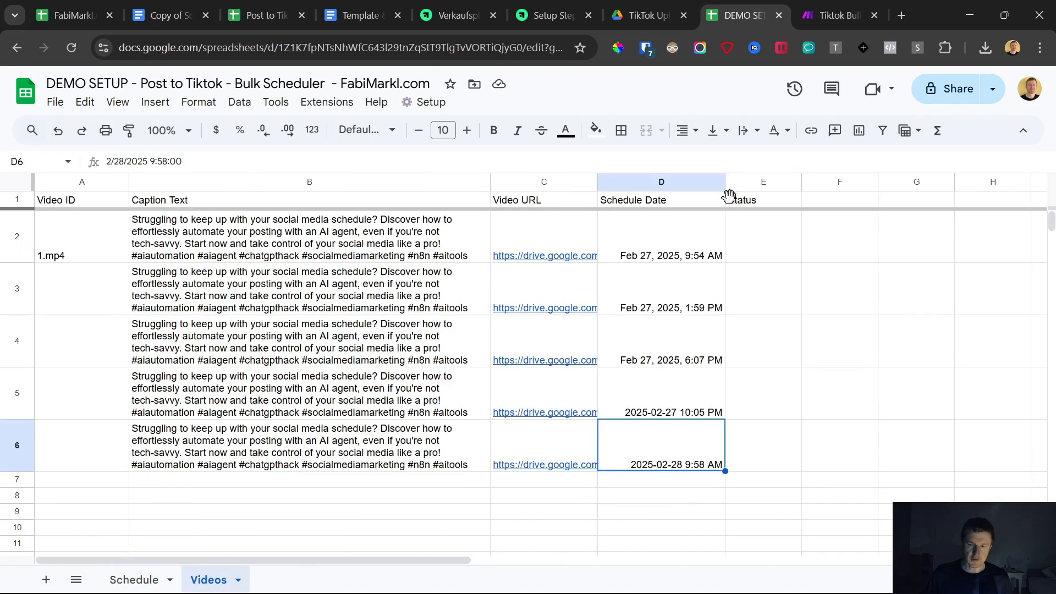